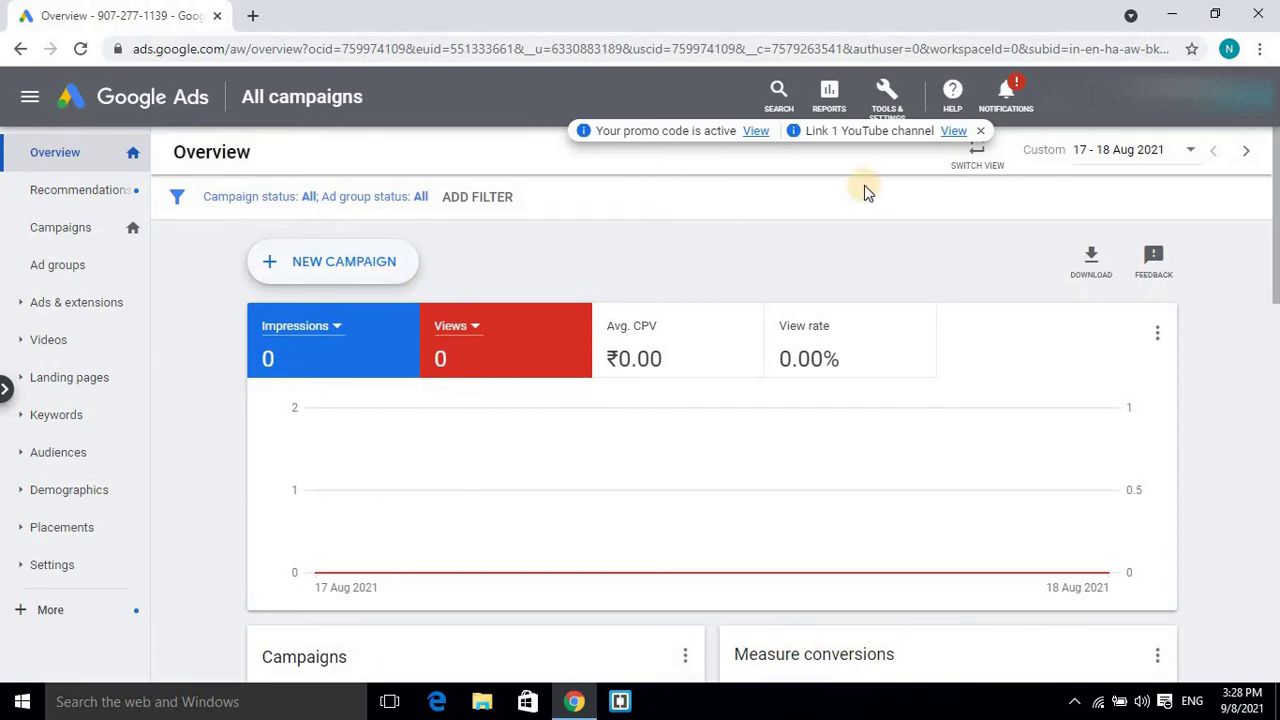
Step: Check the account's remaining credit in the billing summary, and return to the campaigns overview
click(883, 112)
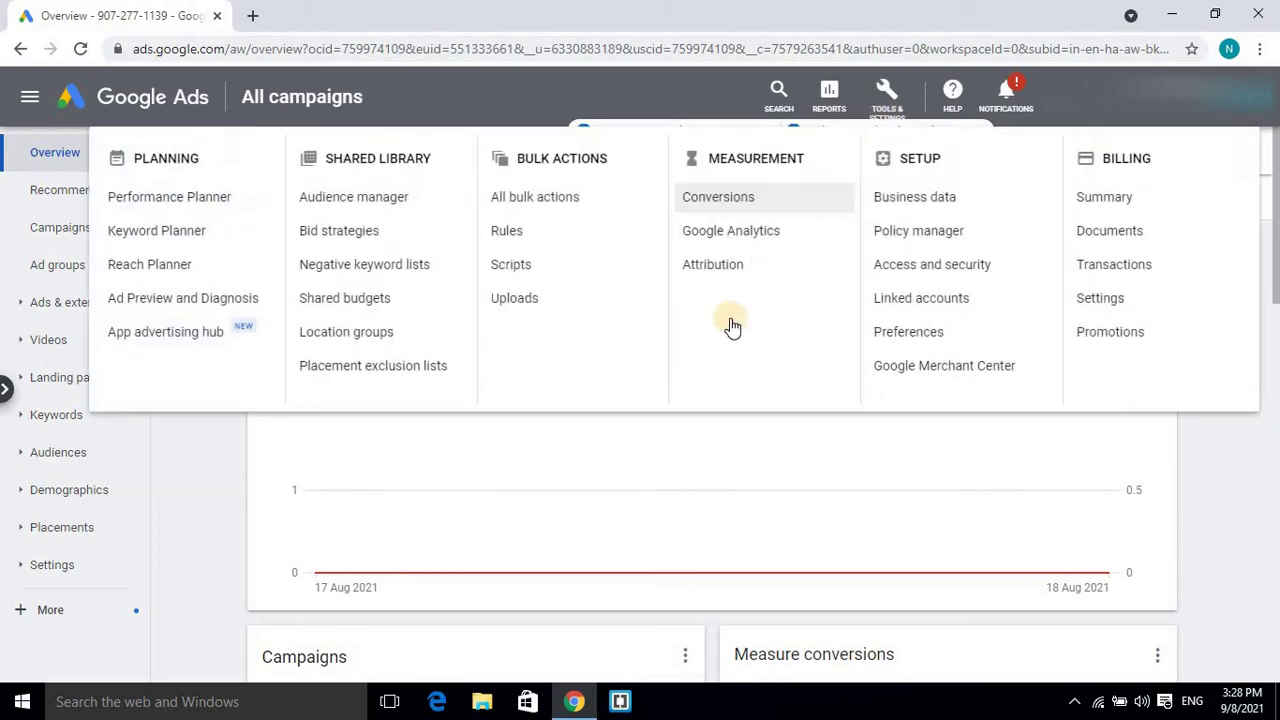
click(1113, 207)
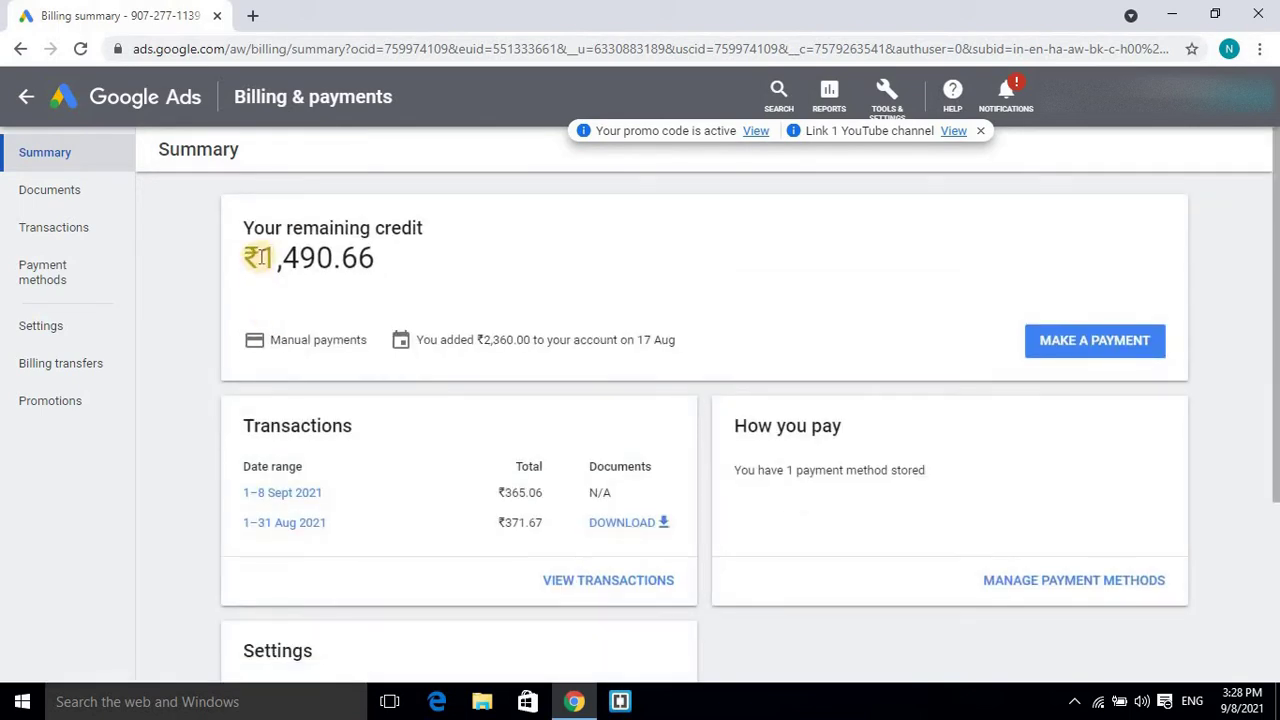
click(20, 48)
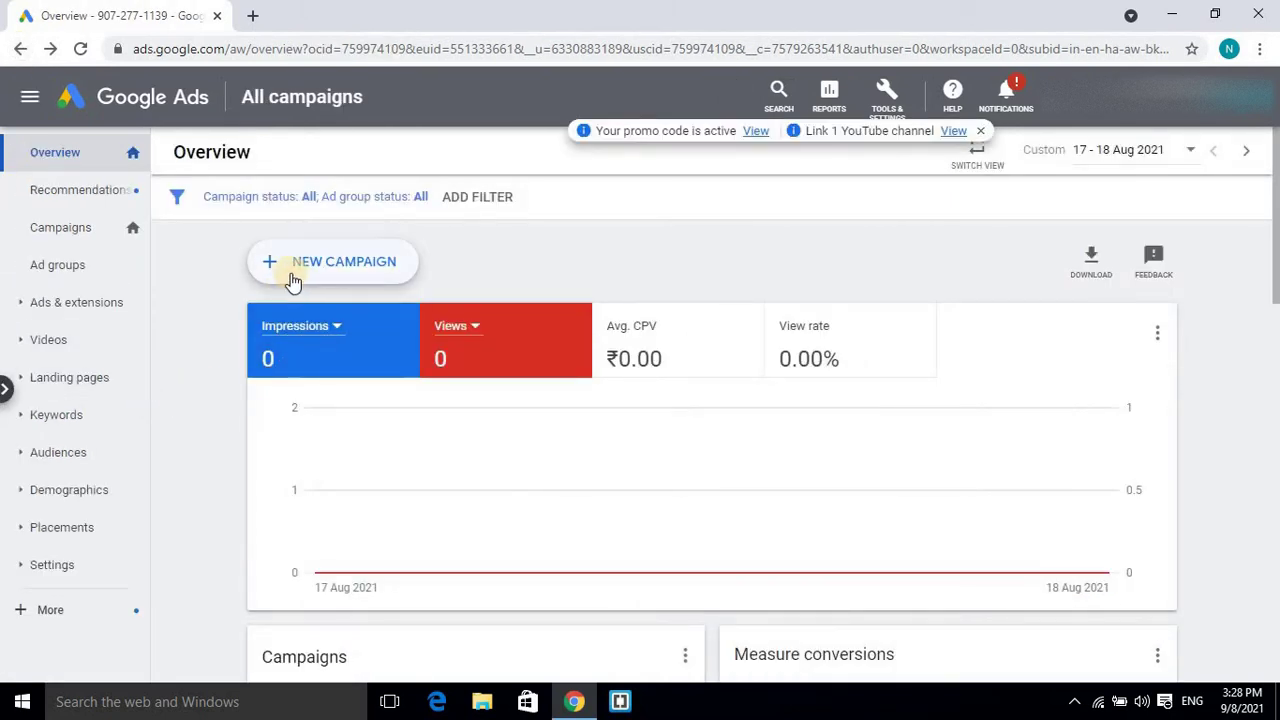
Step: Create a new campaign without a goal's guidance, using the Video type and the Custom video campaign subtype
click(291, 274)
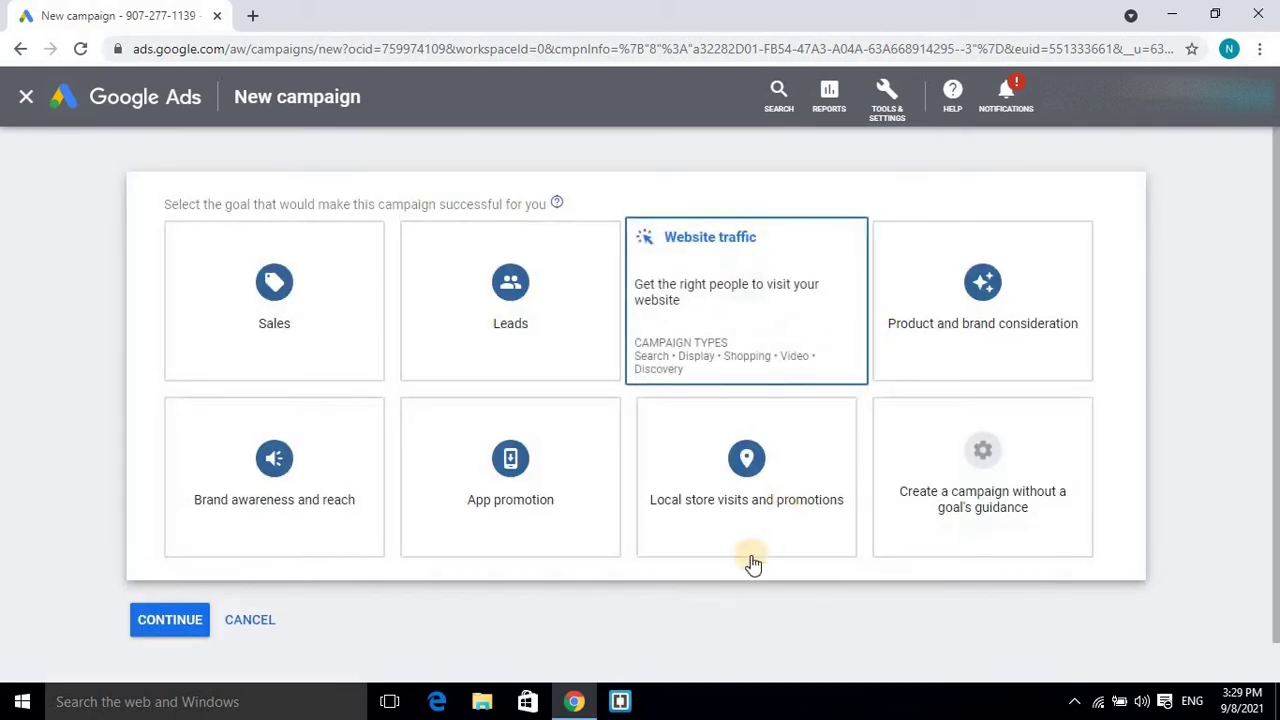
click(978, 452)
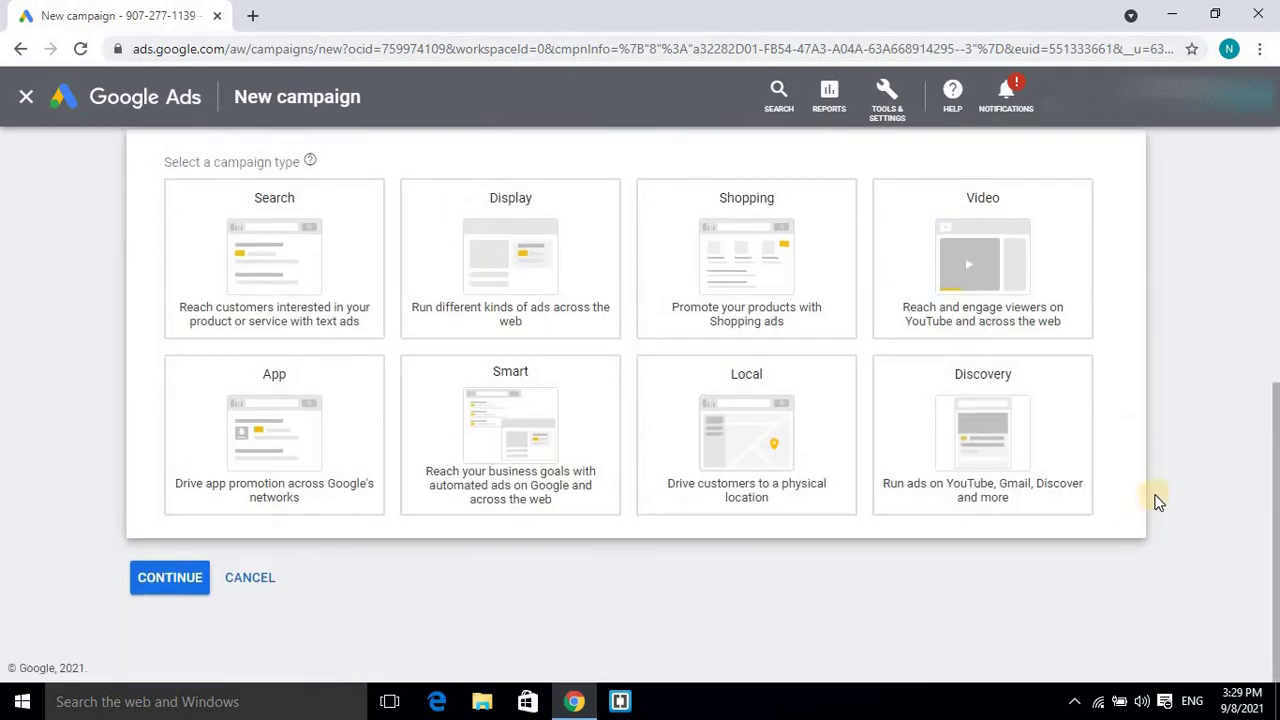
click(1035, 278)
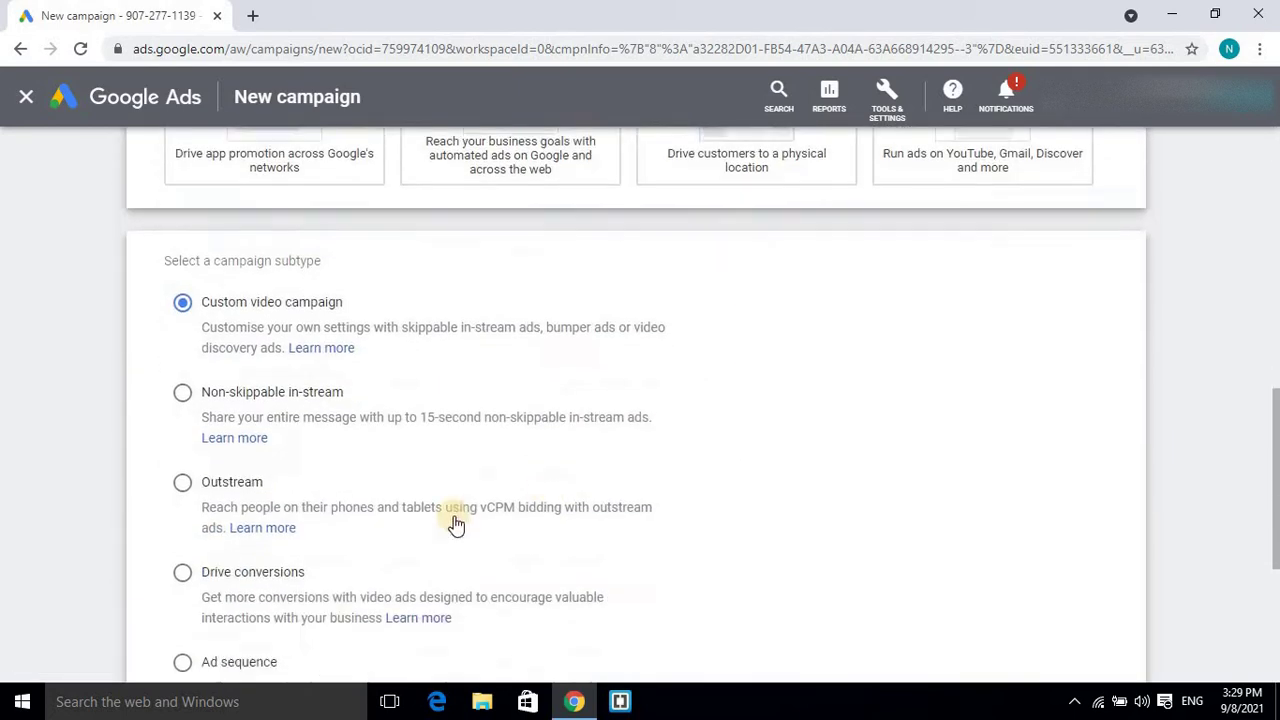
click(157, 650)
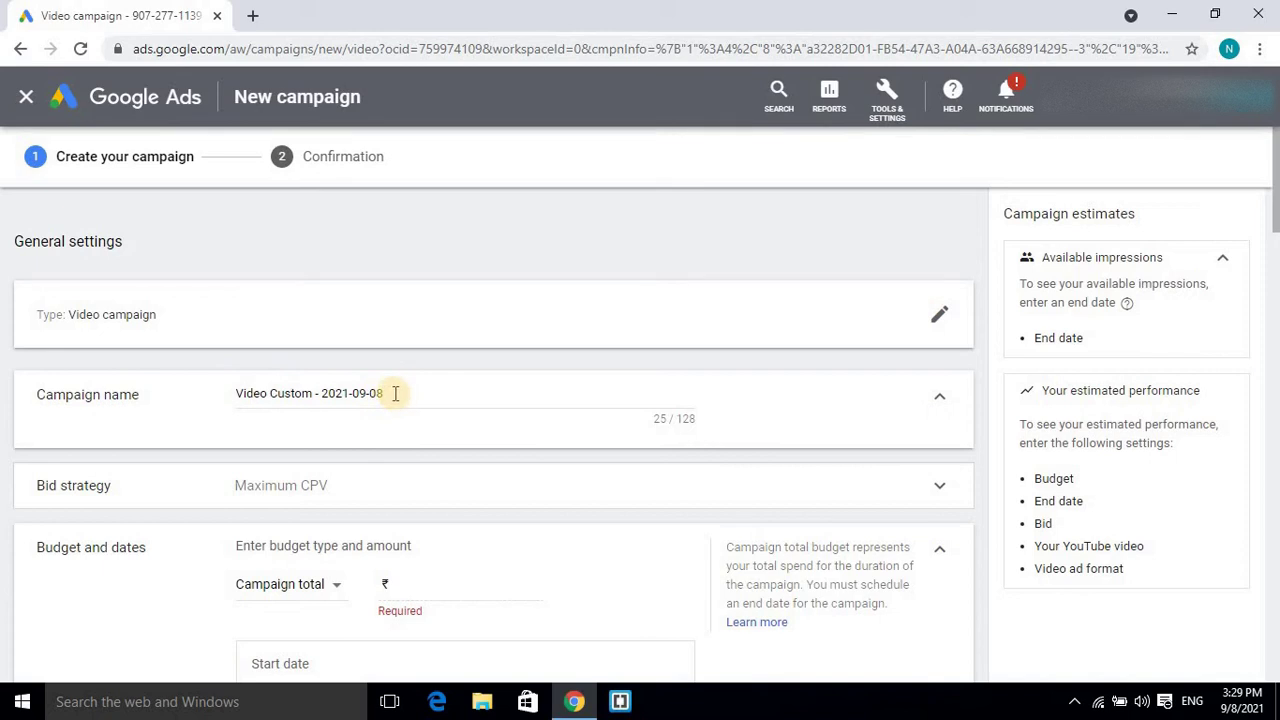
Step: Name the campaign "Potato pinwheels" and keep Maximum CPV as its bid strategy
drag(395, 393, 229, 392)
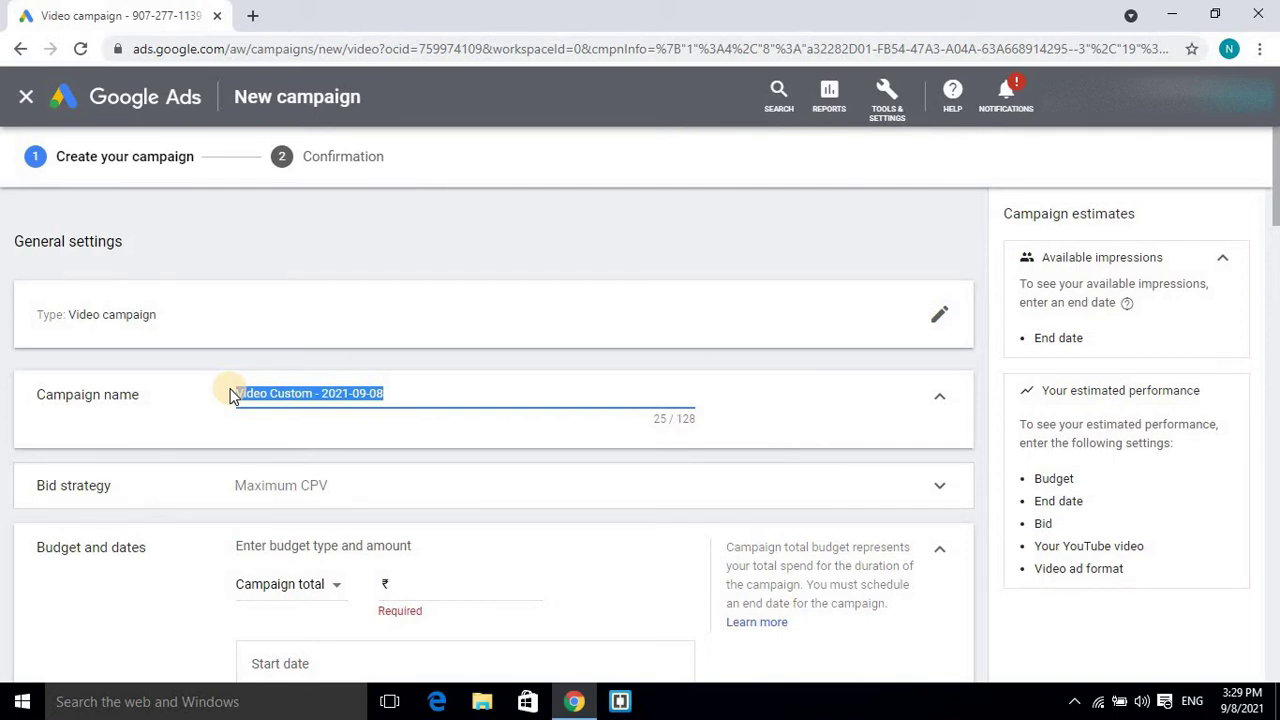
text(So)
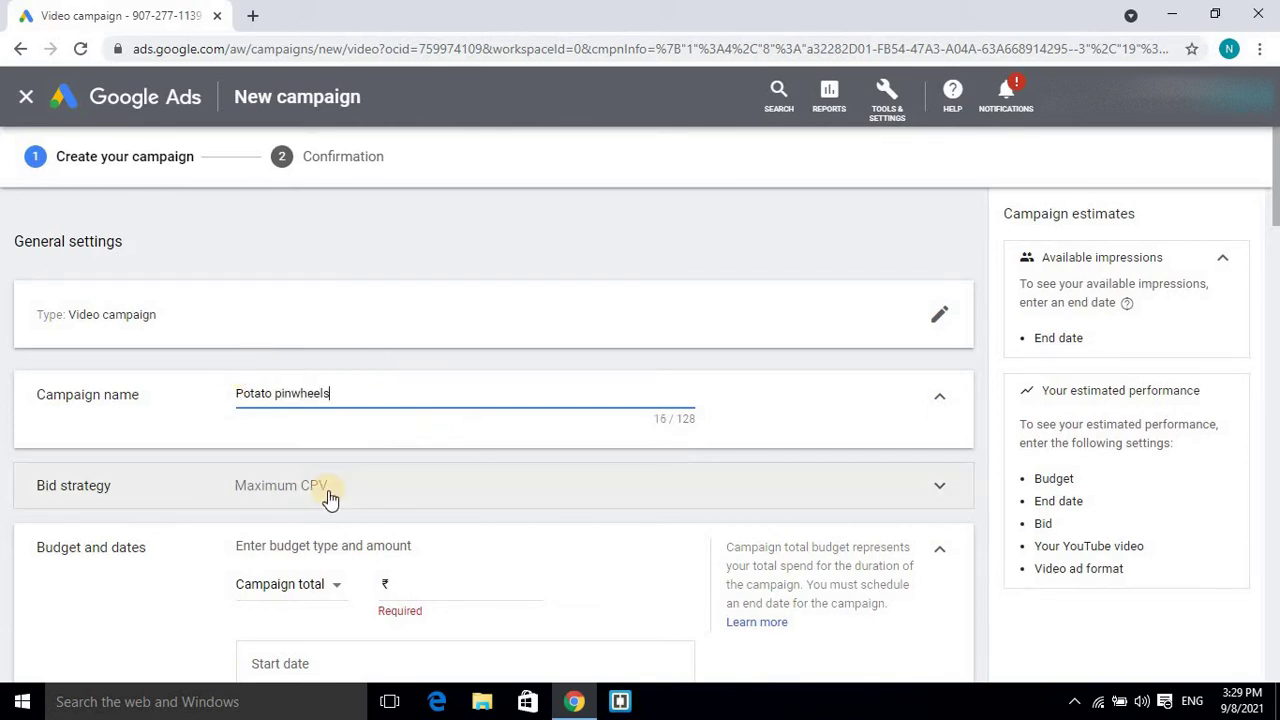
scroll(265, 525, down, 1)
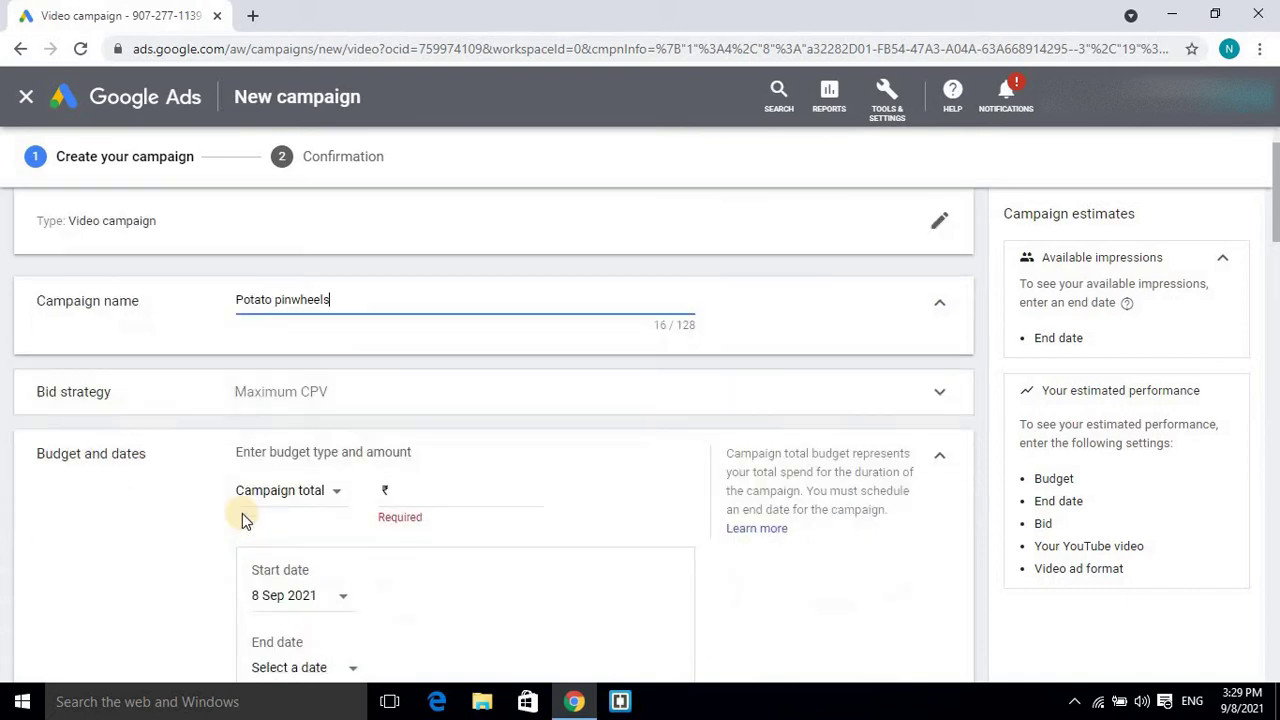
click(193, 401)
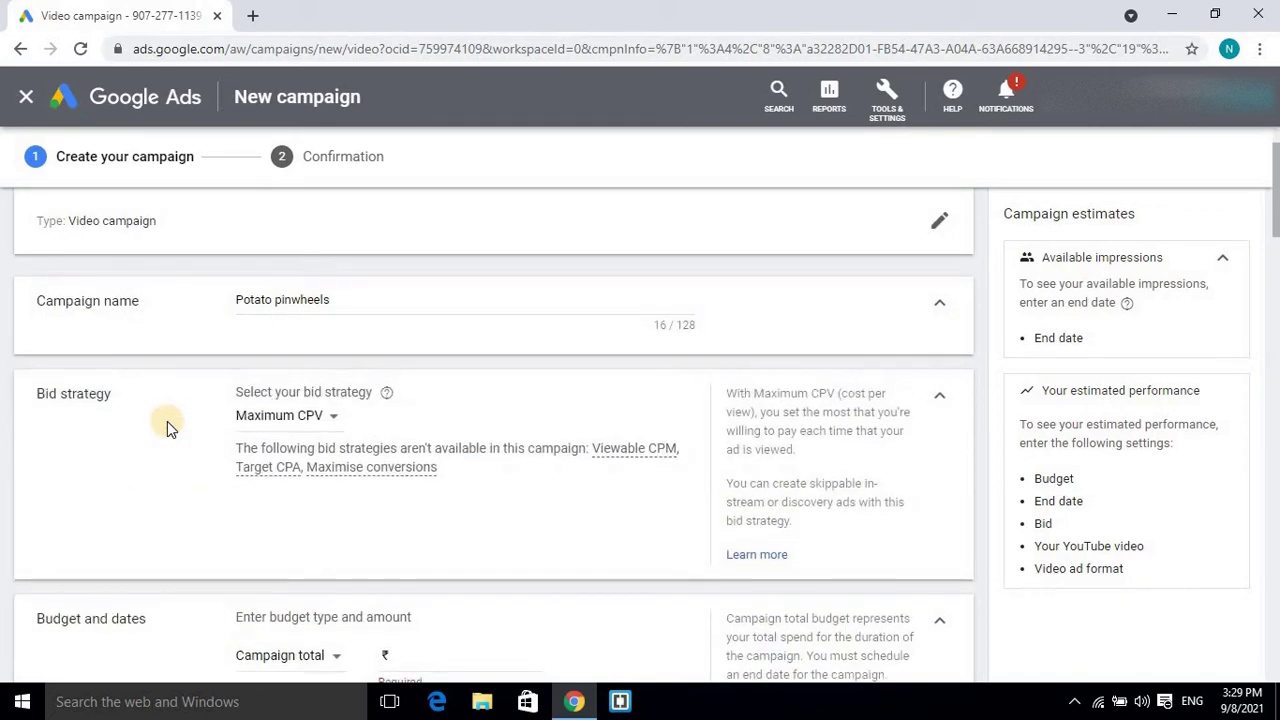
click(330, 416)
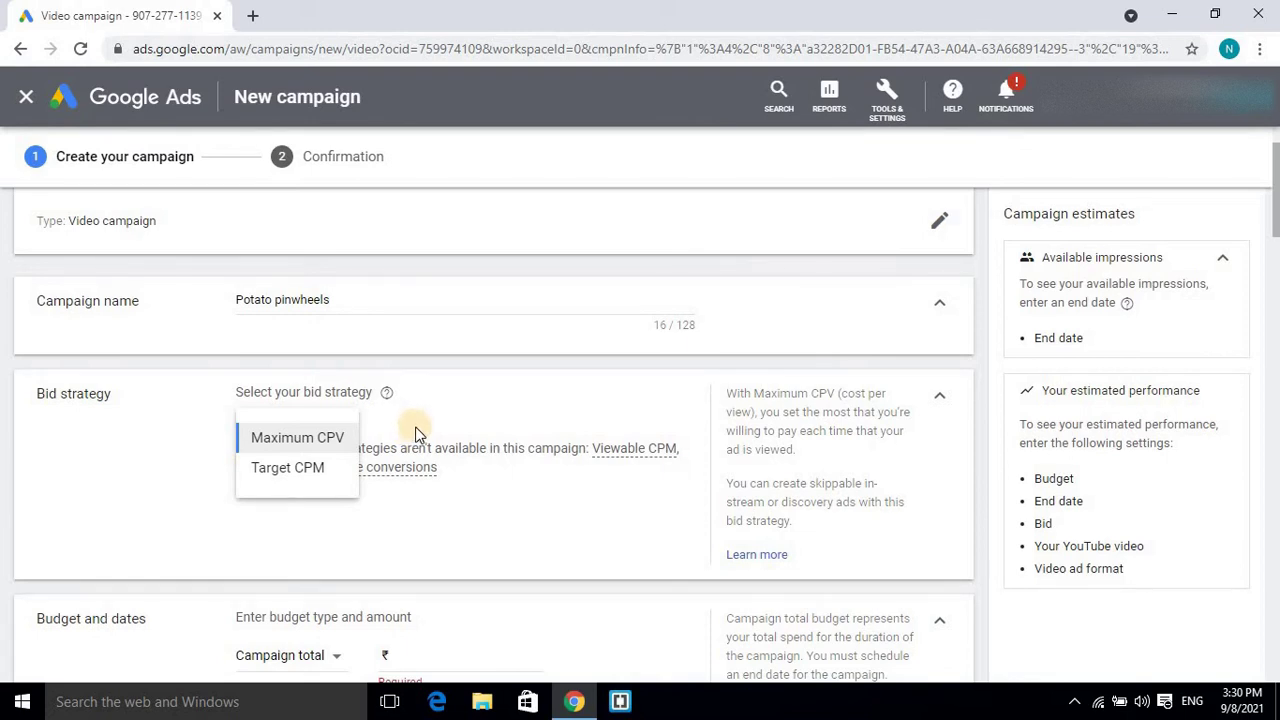
click(337, 442)
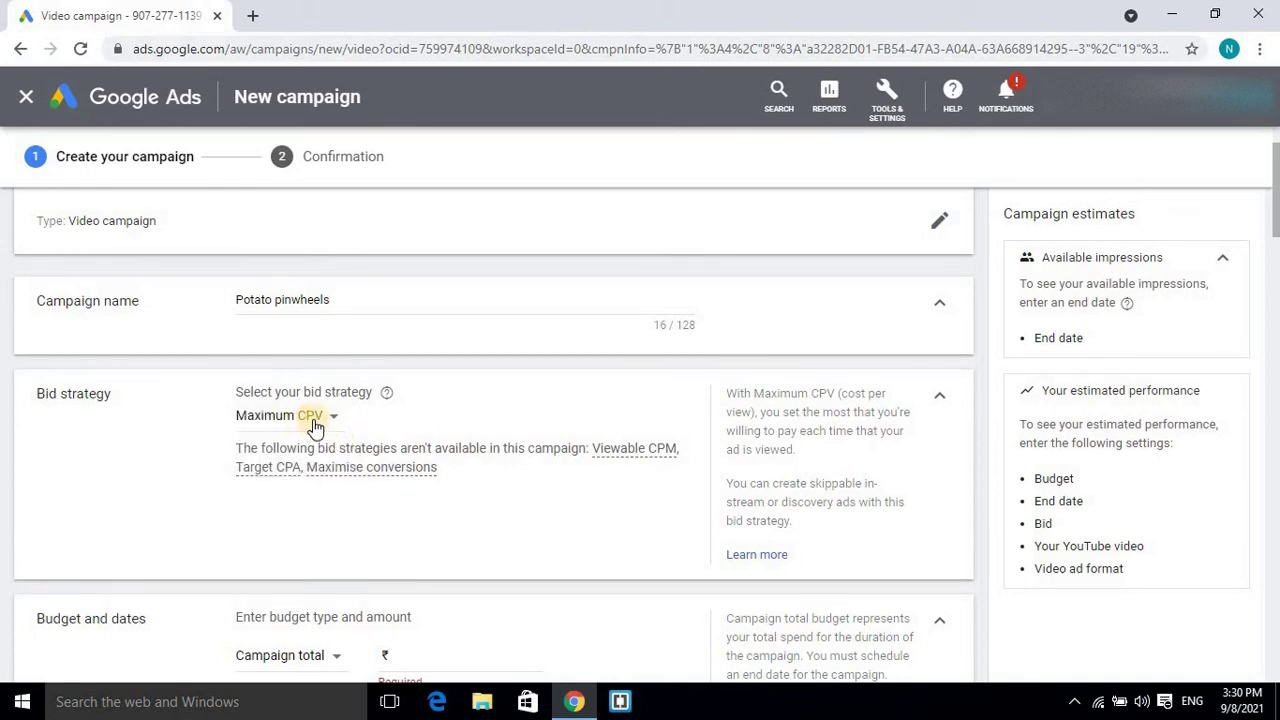
click(935, 397)
Step: Set the campaign total budget to ₹1,490
scroll(117, 350, down, 1)
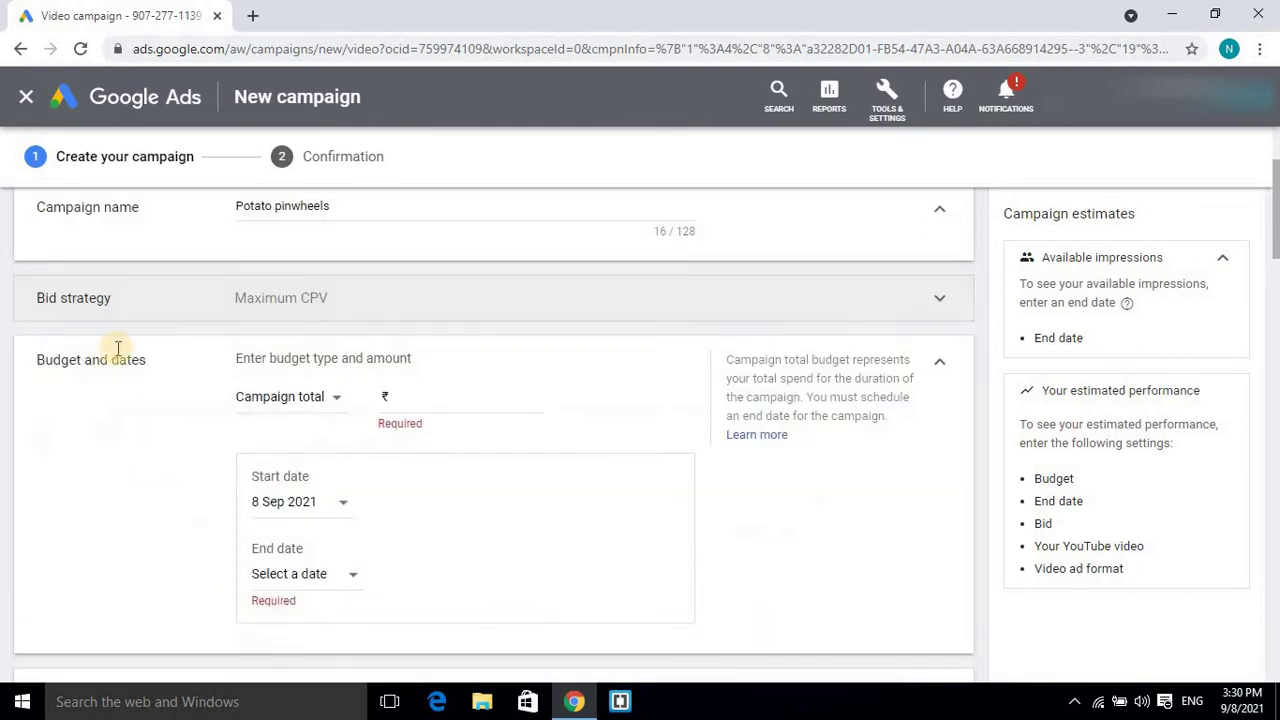
click(443, 397)
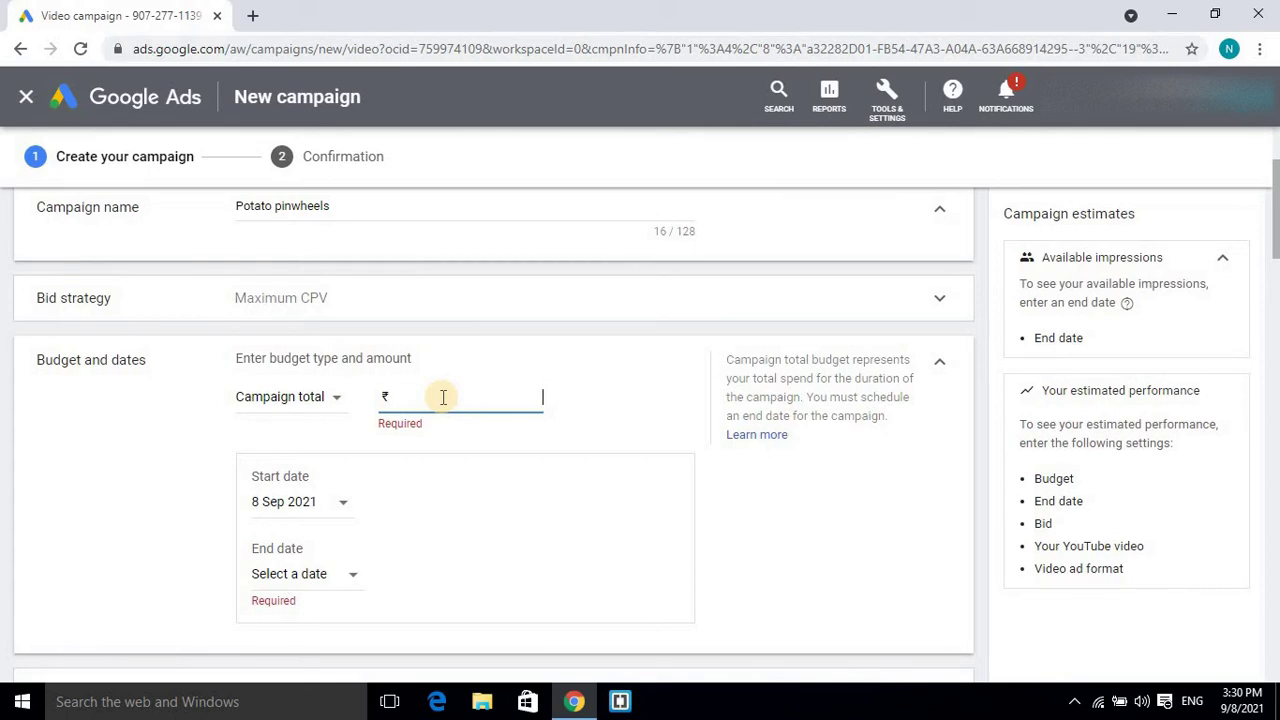
scroll(443, 397, up, 2)
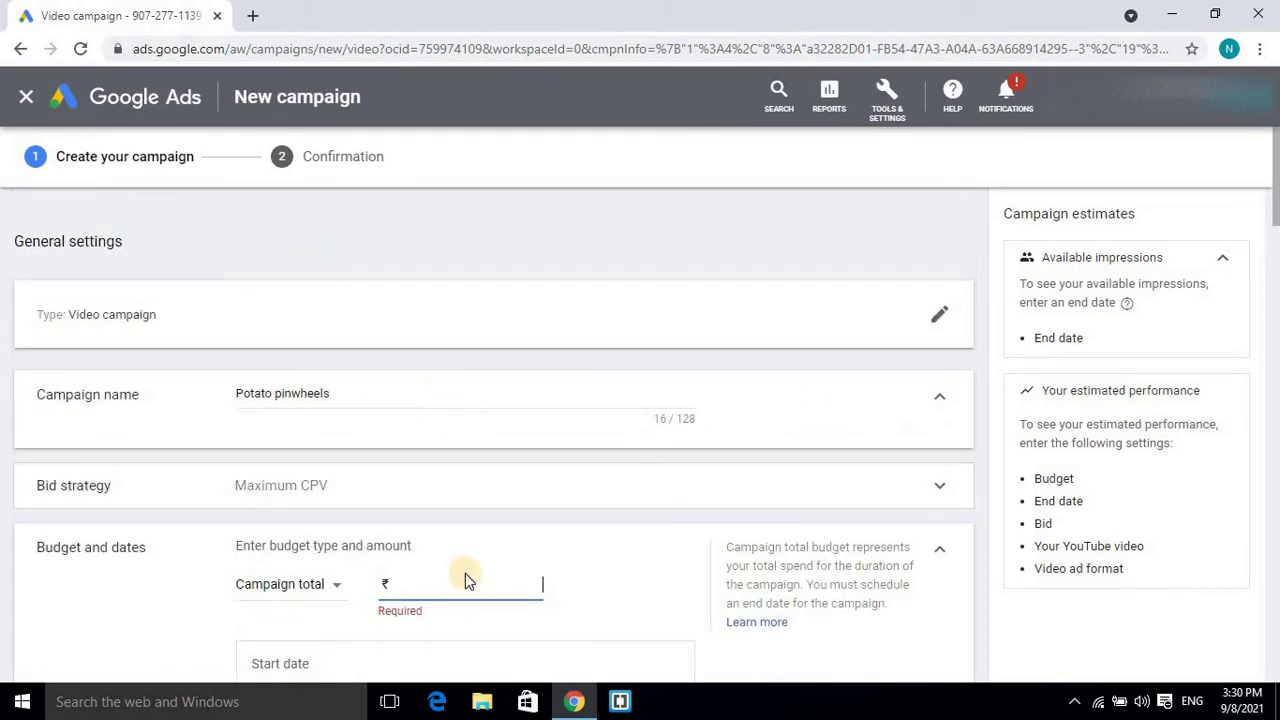
text(1,490)
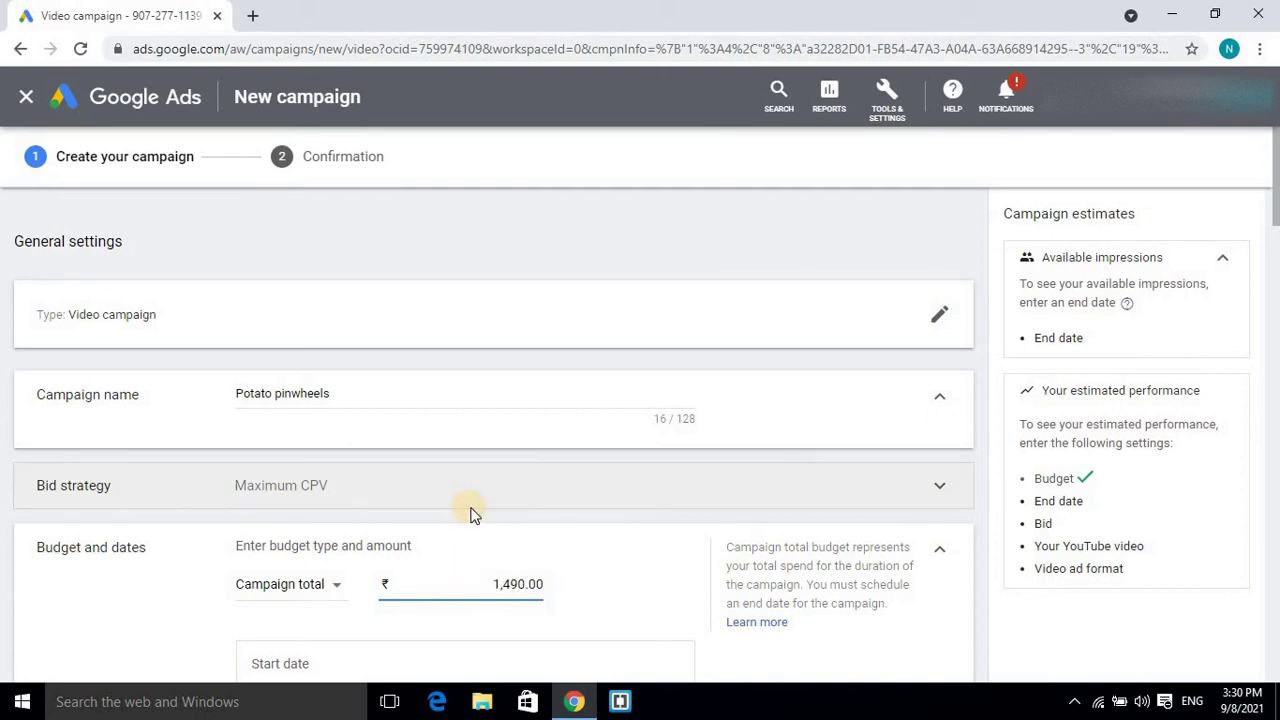
Step: Set the campaign's end date to 15 Sep 2021
scroll(475, 510, down, 2)
scroll(520, 497, down, 1)
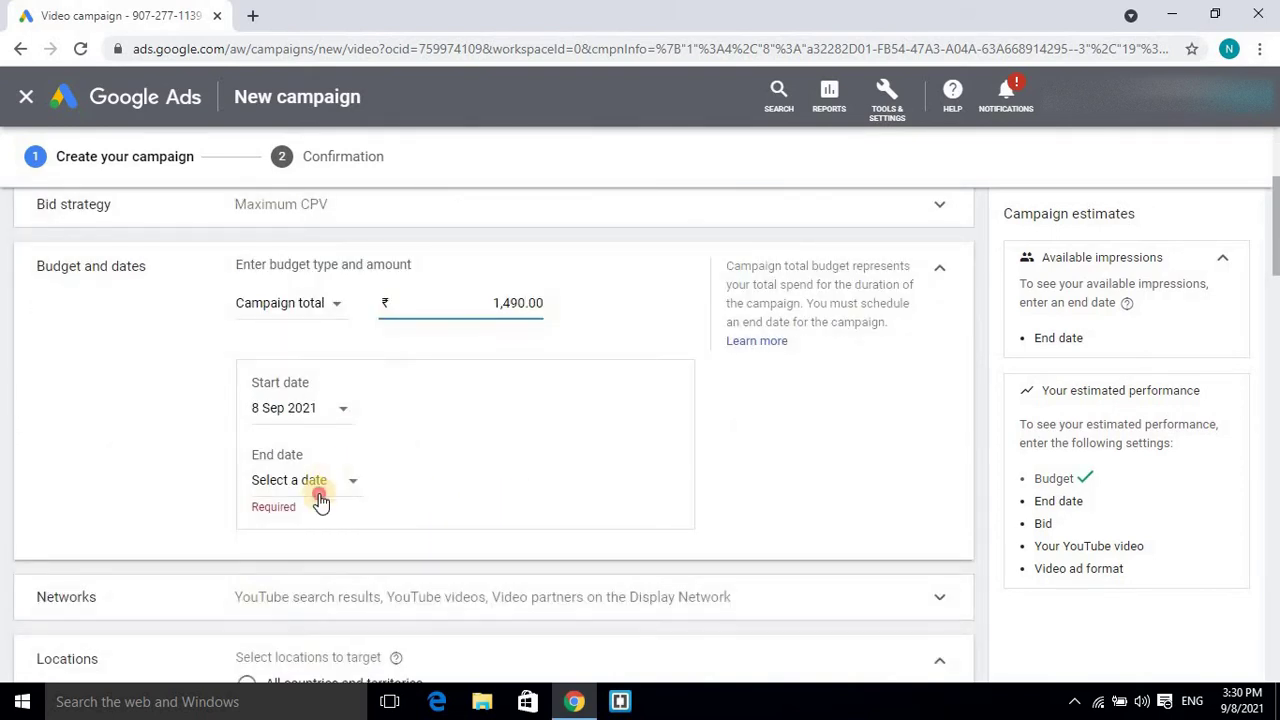
click(343, 481)
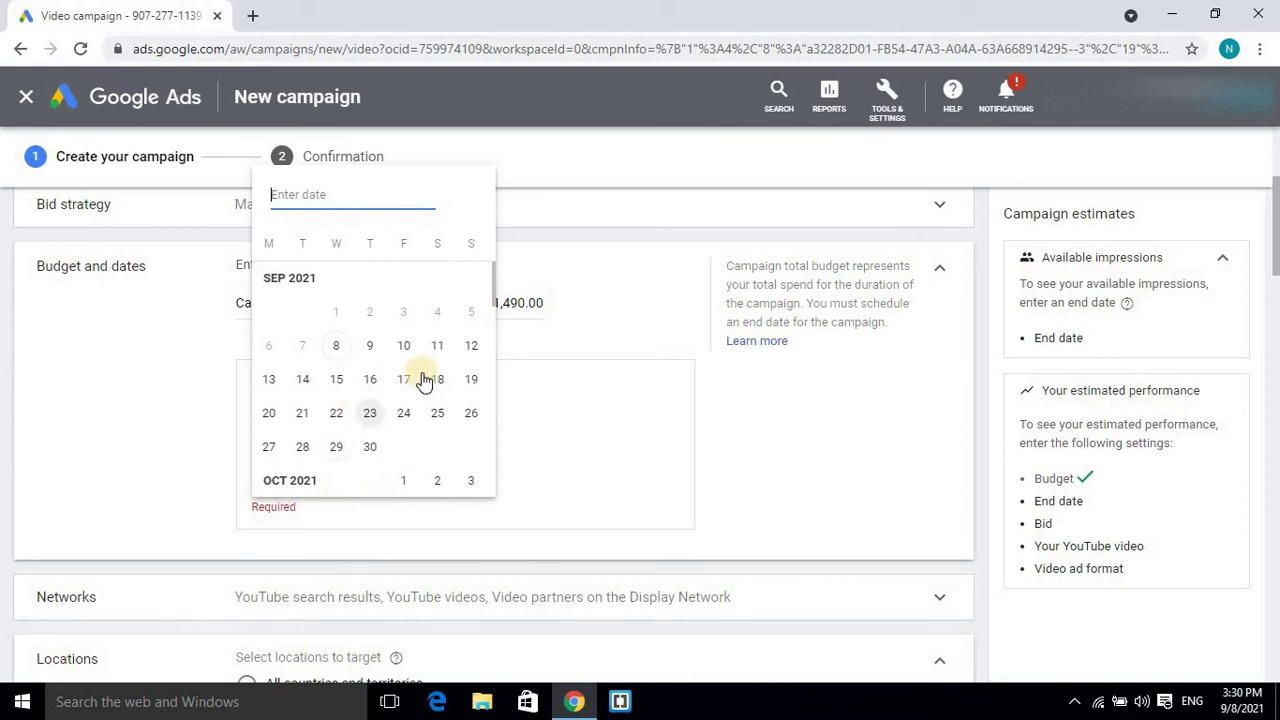
scroll(425, 376, down, 1)
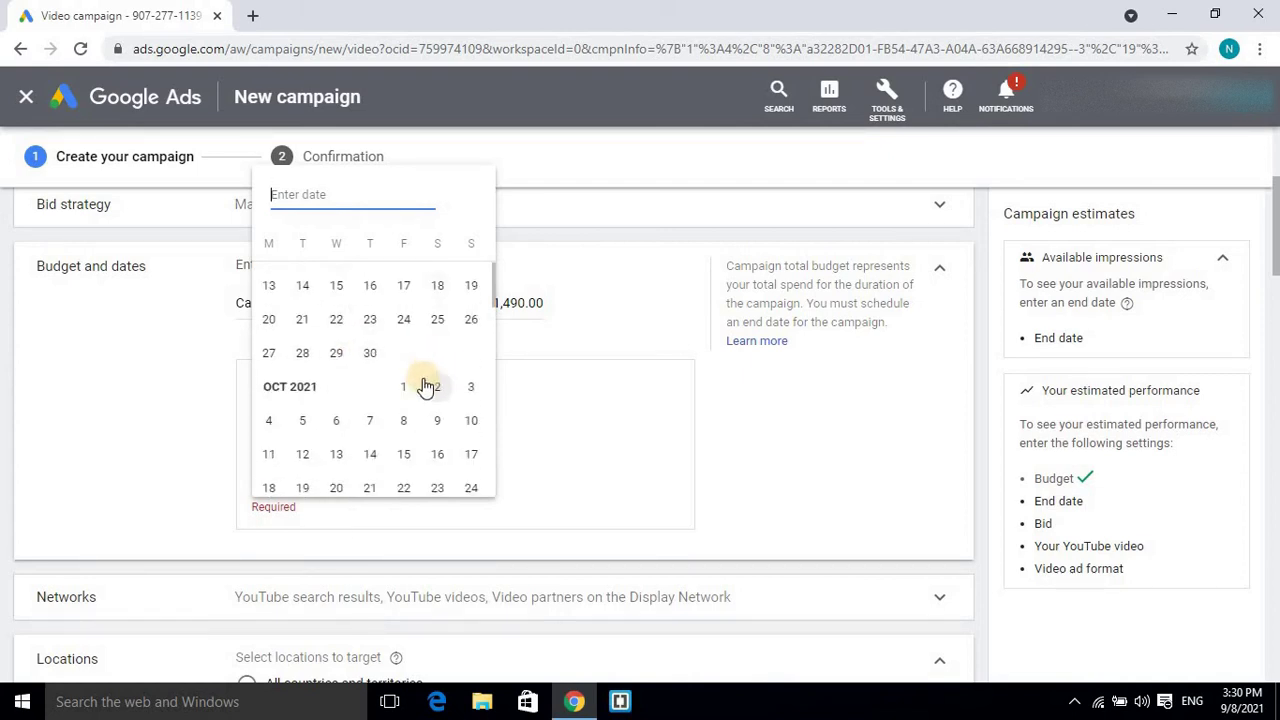
scroll(400, 400, up, 1)
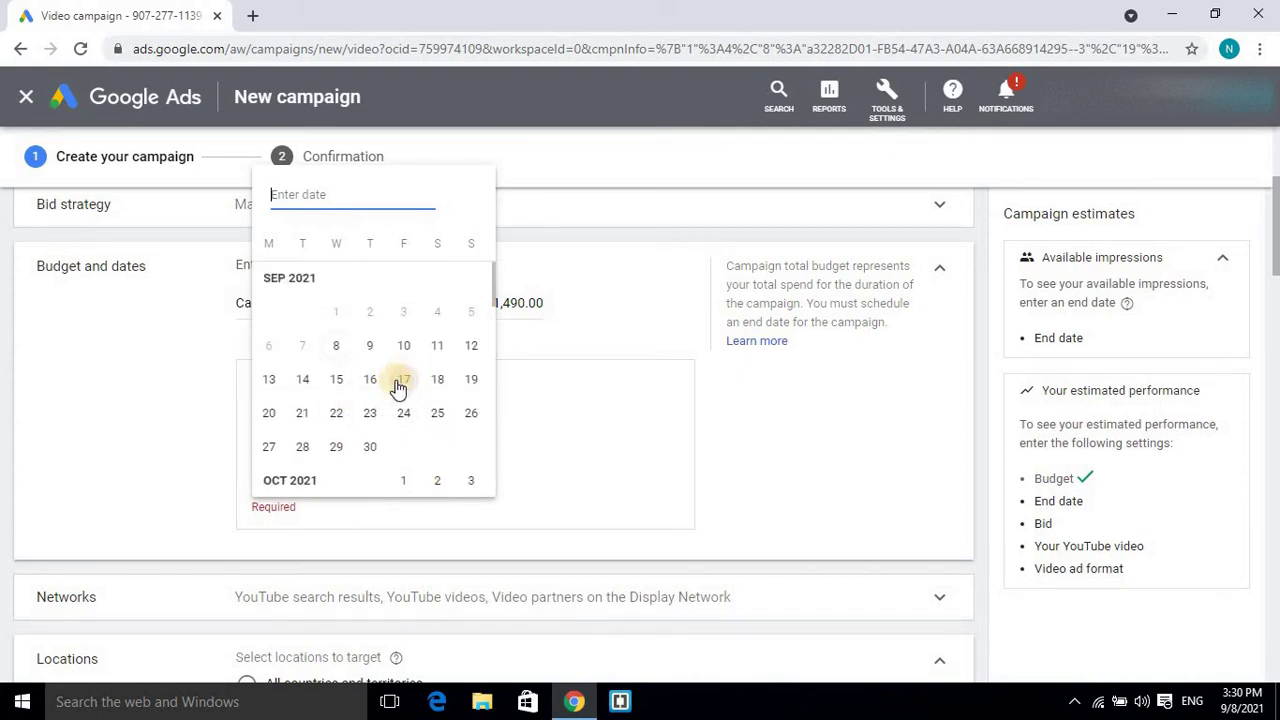
click(350, 379)
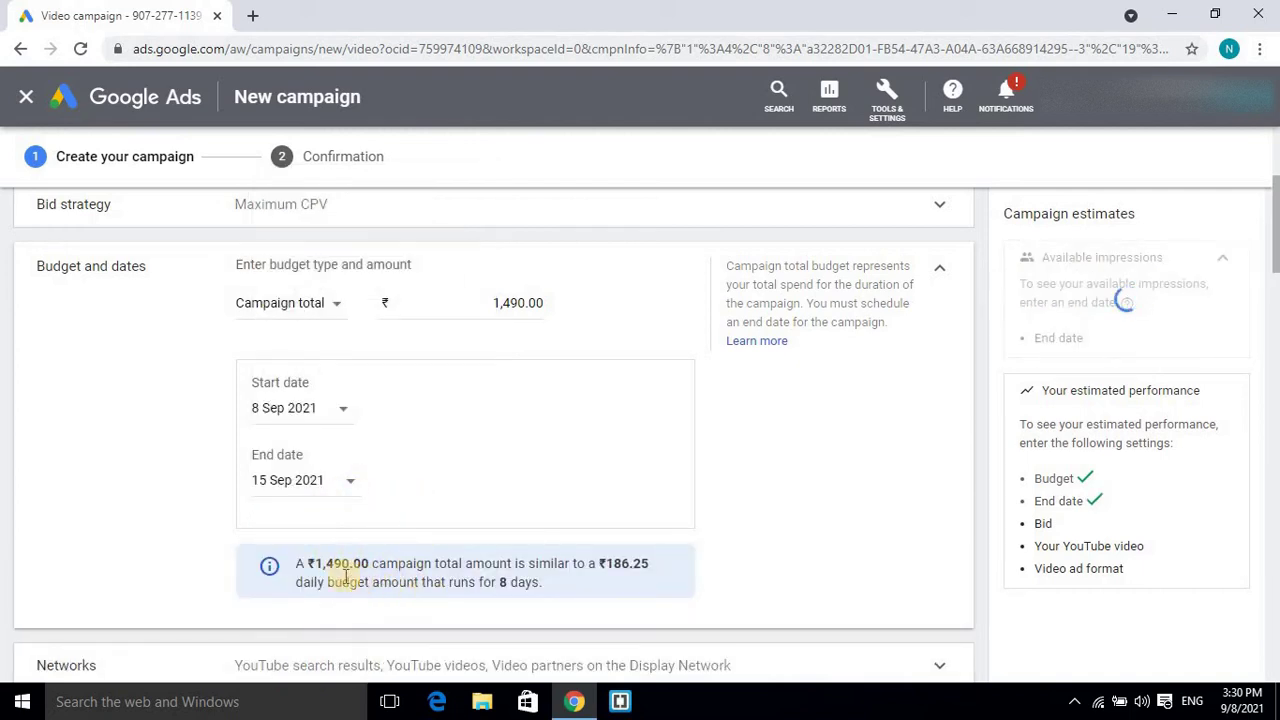
Step: Remove video partners on the Display Network from the campaign's networks, keeping YouTube search results and YouTube videos
scroll(530, 535, down, 3)
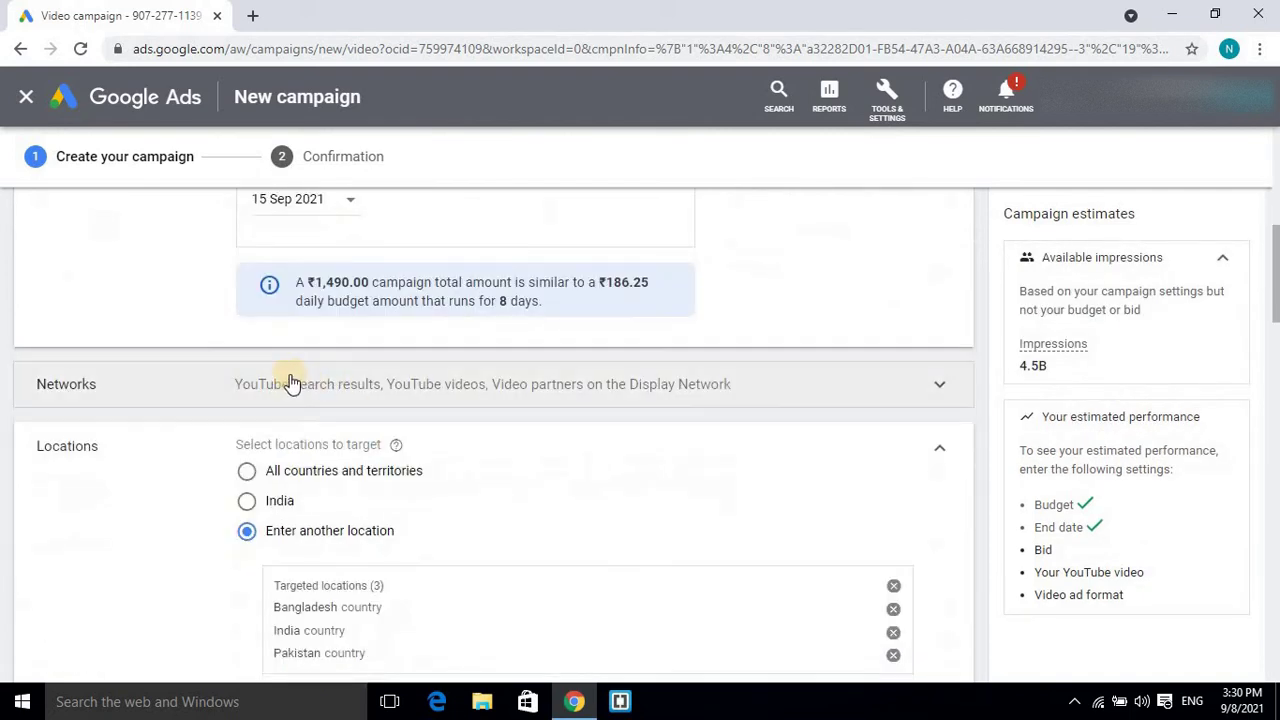
click(246, 392)
click(250, 540)
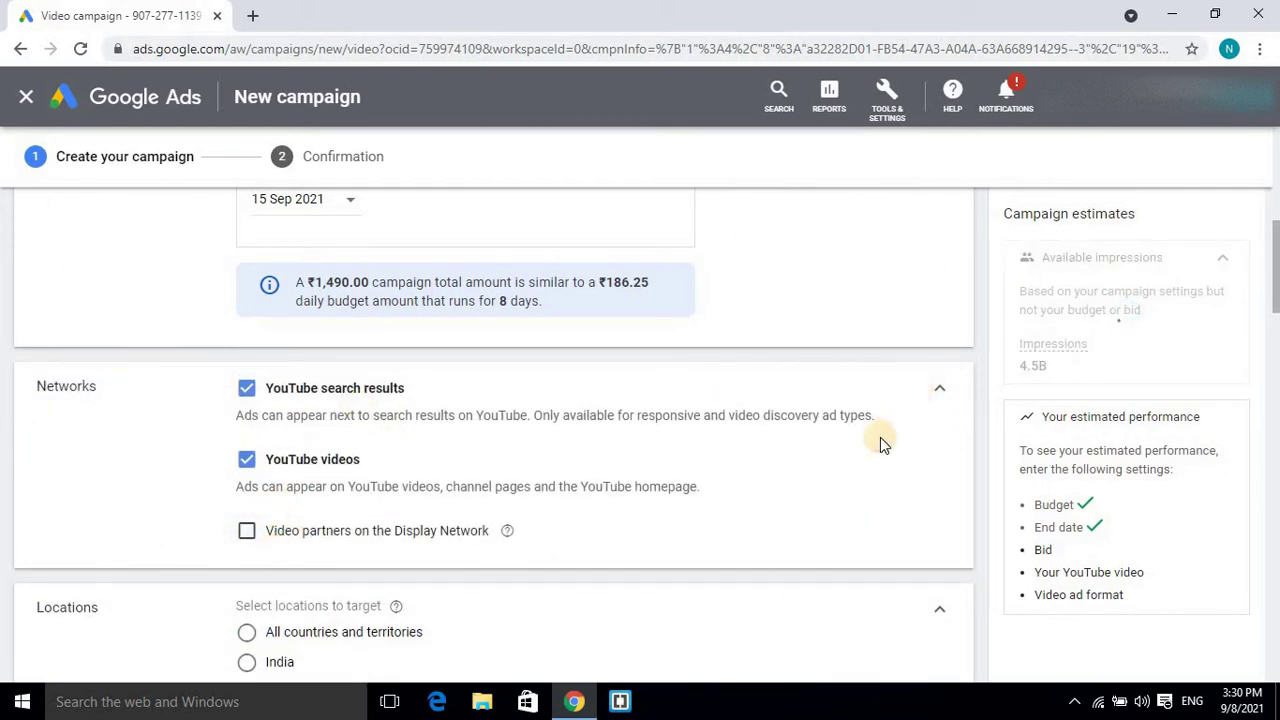
click(939, 389)
Step: Set the campaign's target location to India only
scroll(252, 418, up, 3)
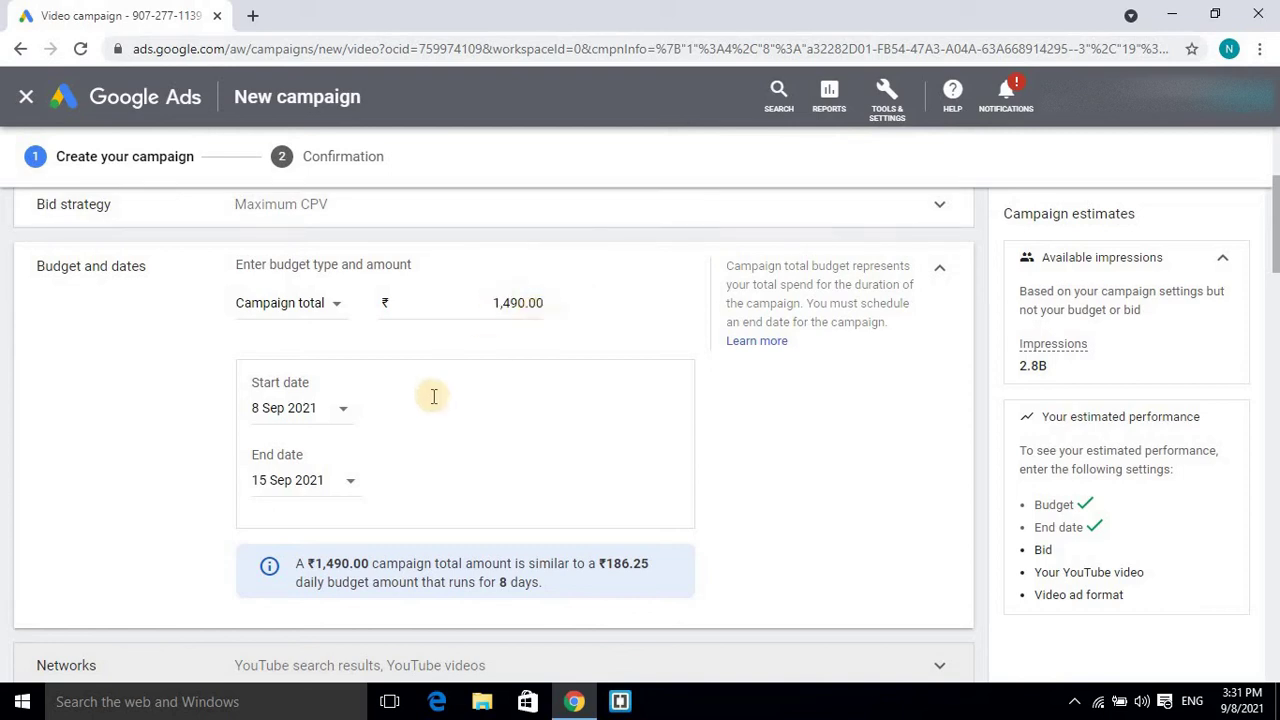
scroll(434, 396, down, 2)
scroll(420, 396, up, 2)
scroll(410, 430, down, 1)
scroll(408, 432, down, 3)
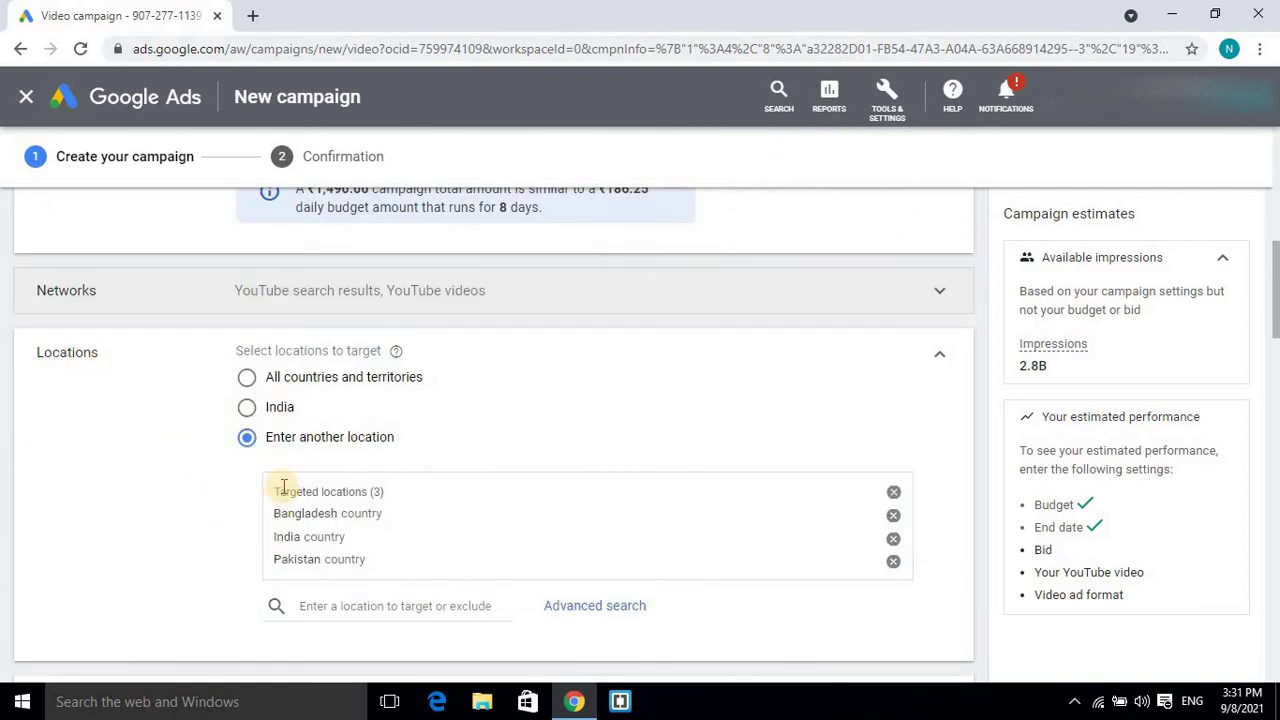
click(249, 440)
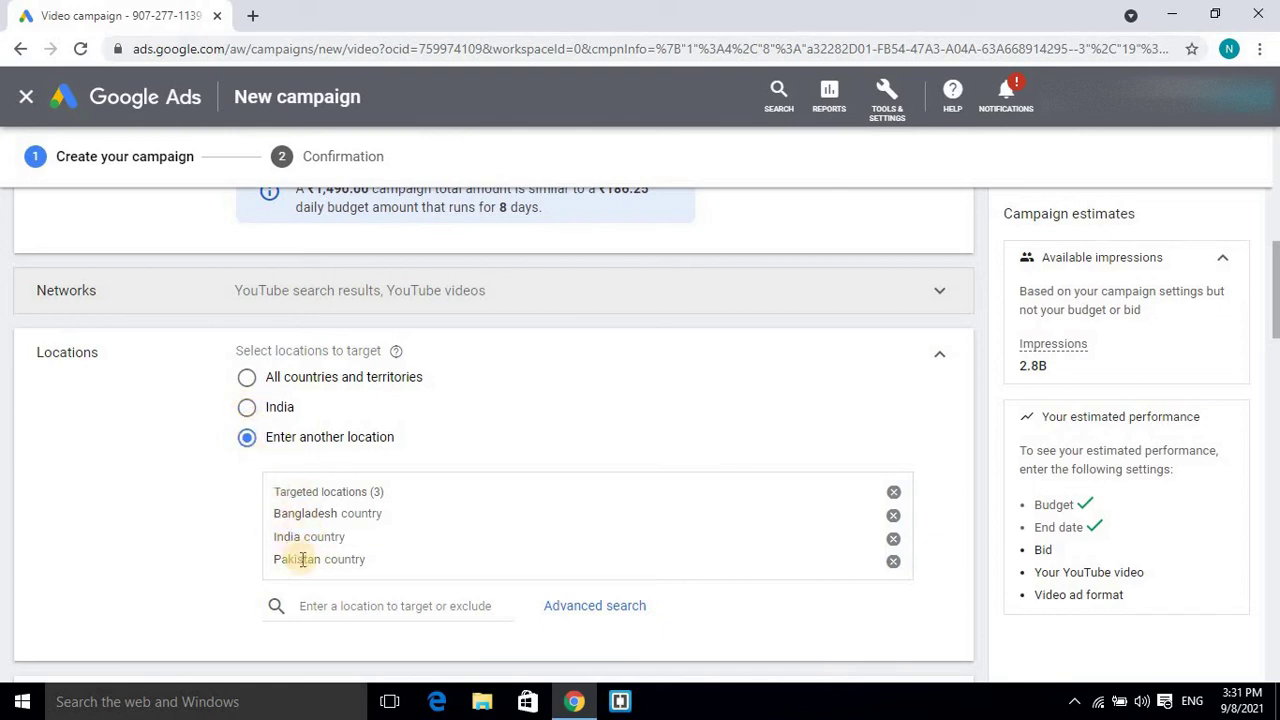
click(246, 407)
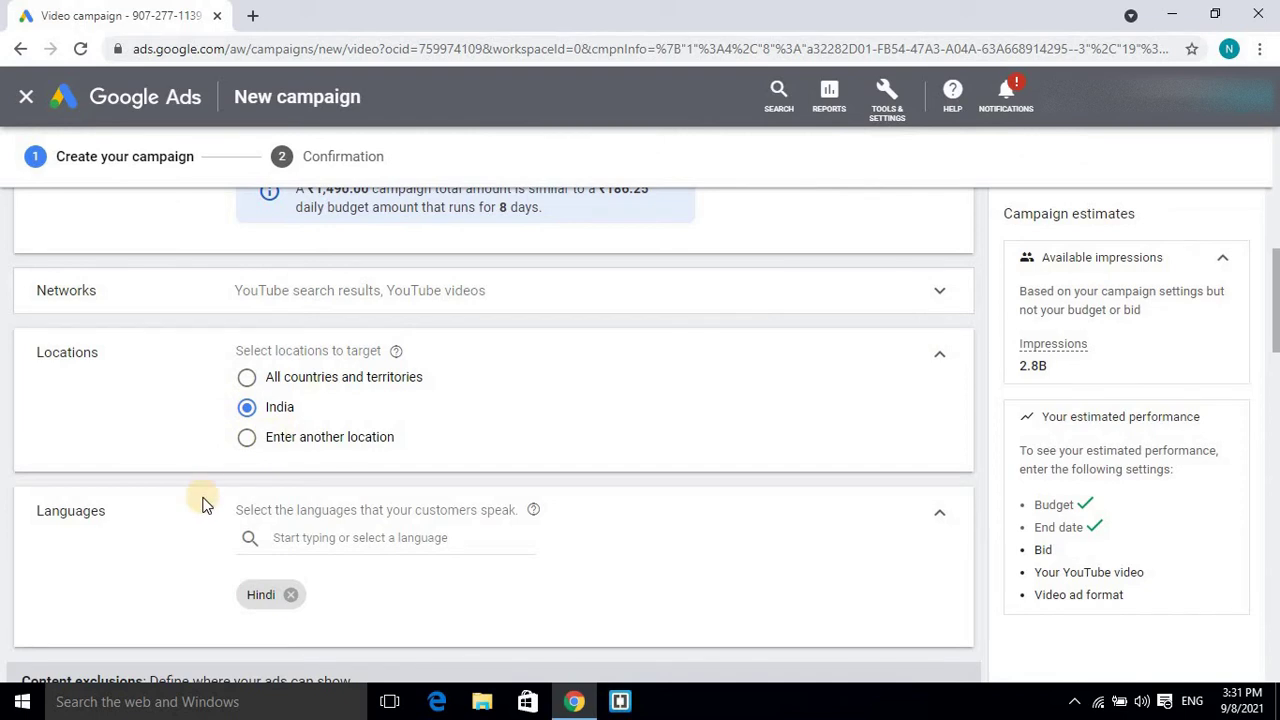
Step: Review the campaign's language selection and the available inventory types under content exclusions
scroll(150, 477, down, 1)
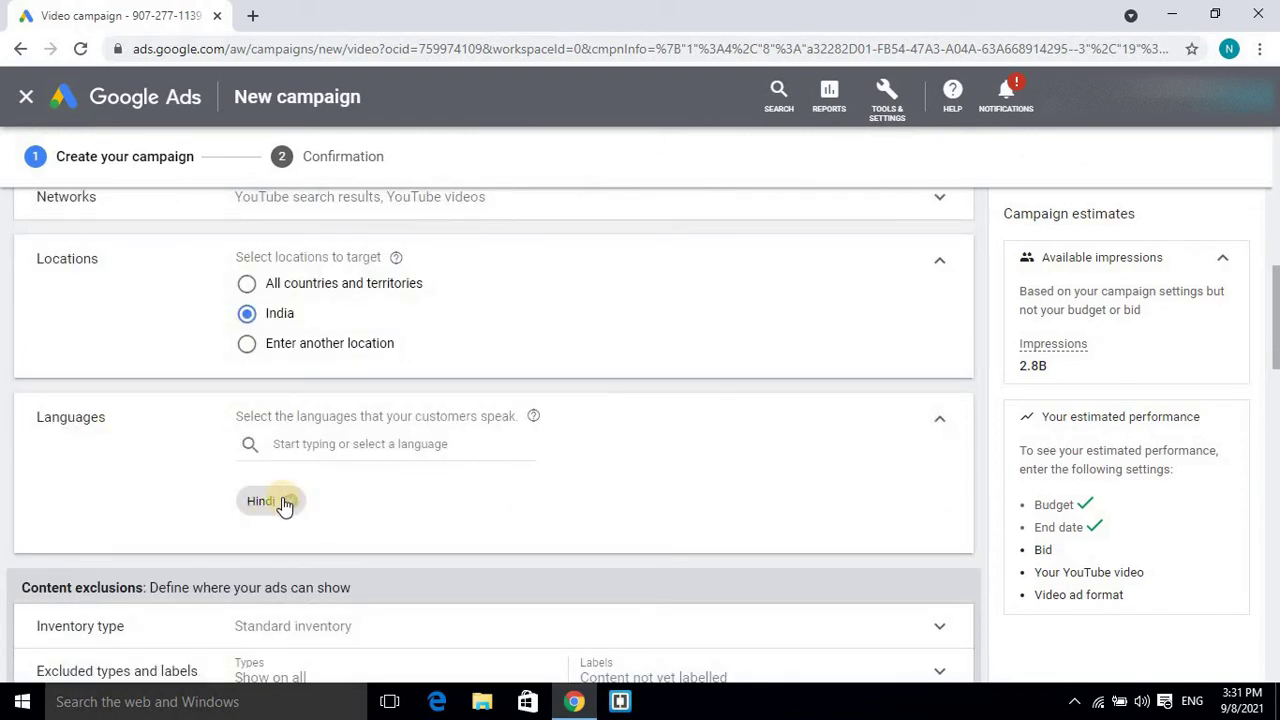
scroll(284, 505, down, 1)
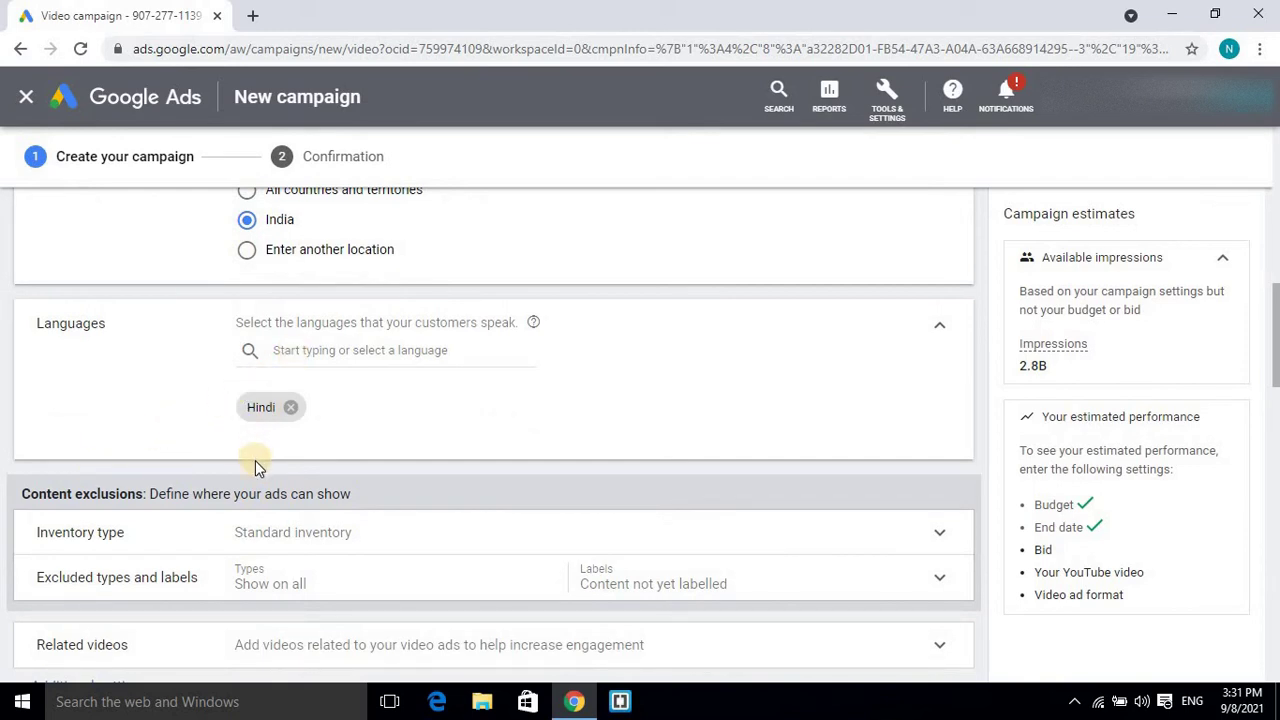
scroll(117, 517, down, 1)
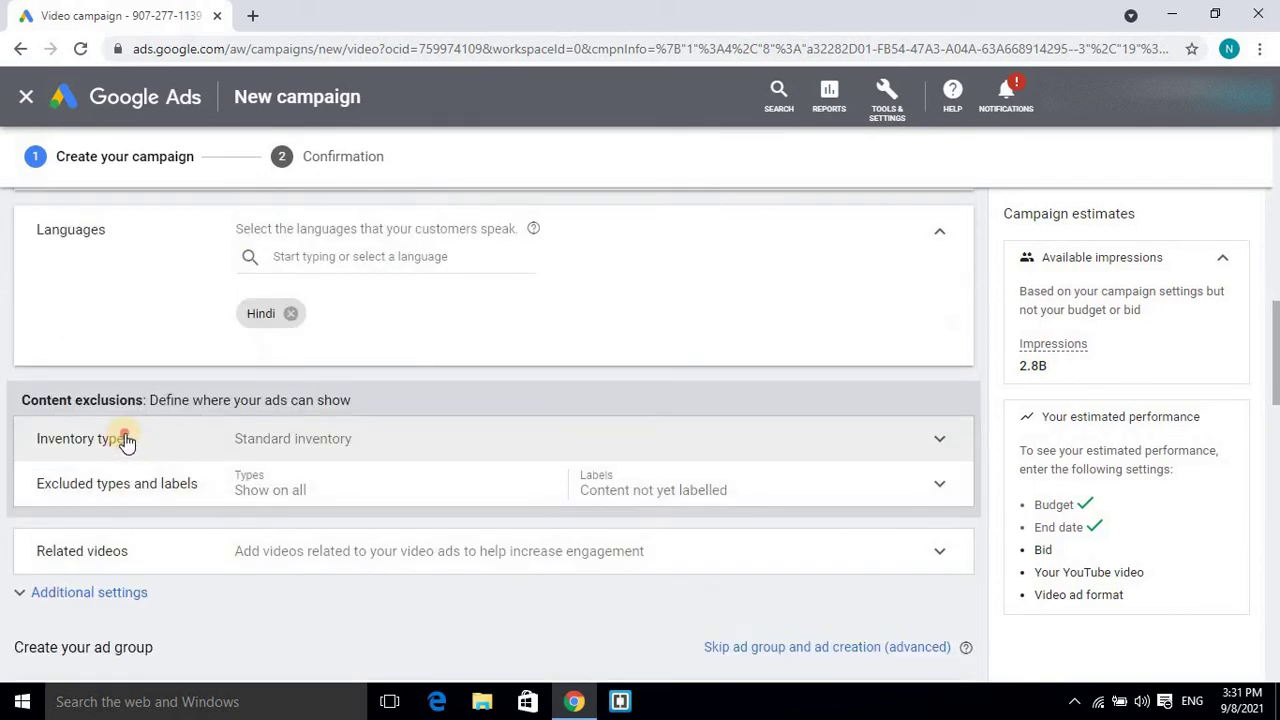
click(124, 439)
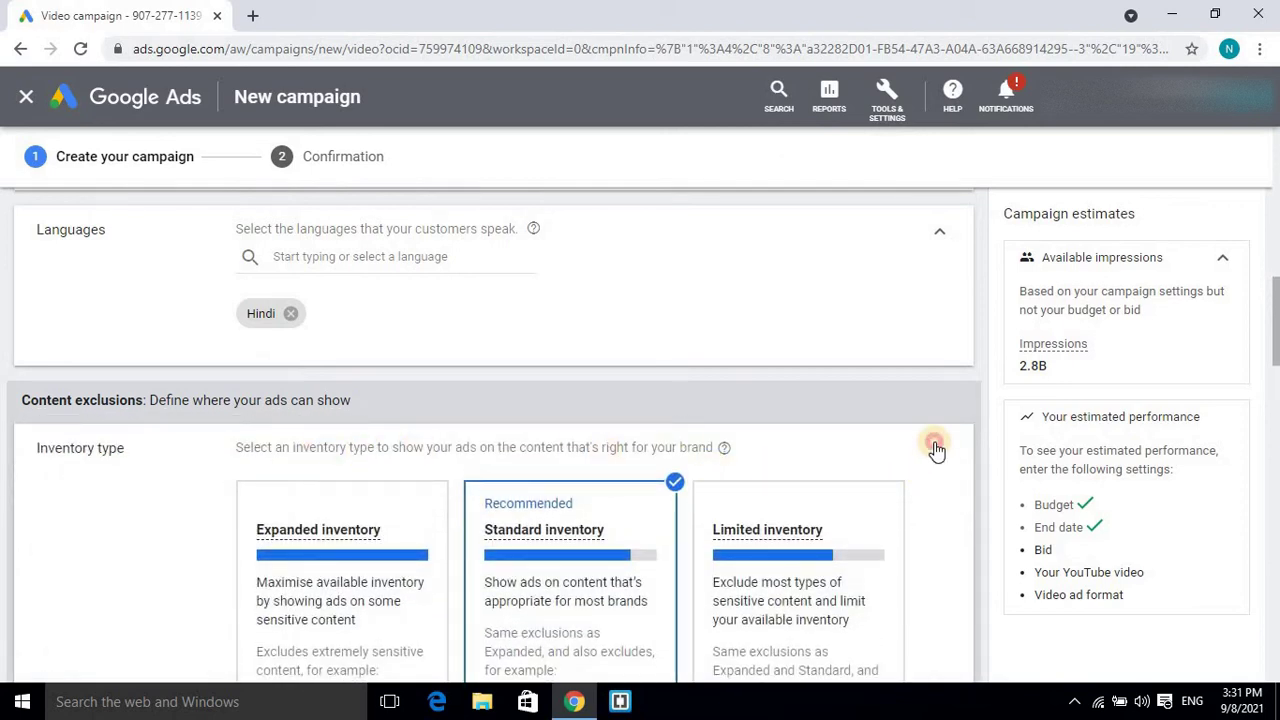
click(935, 449)
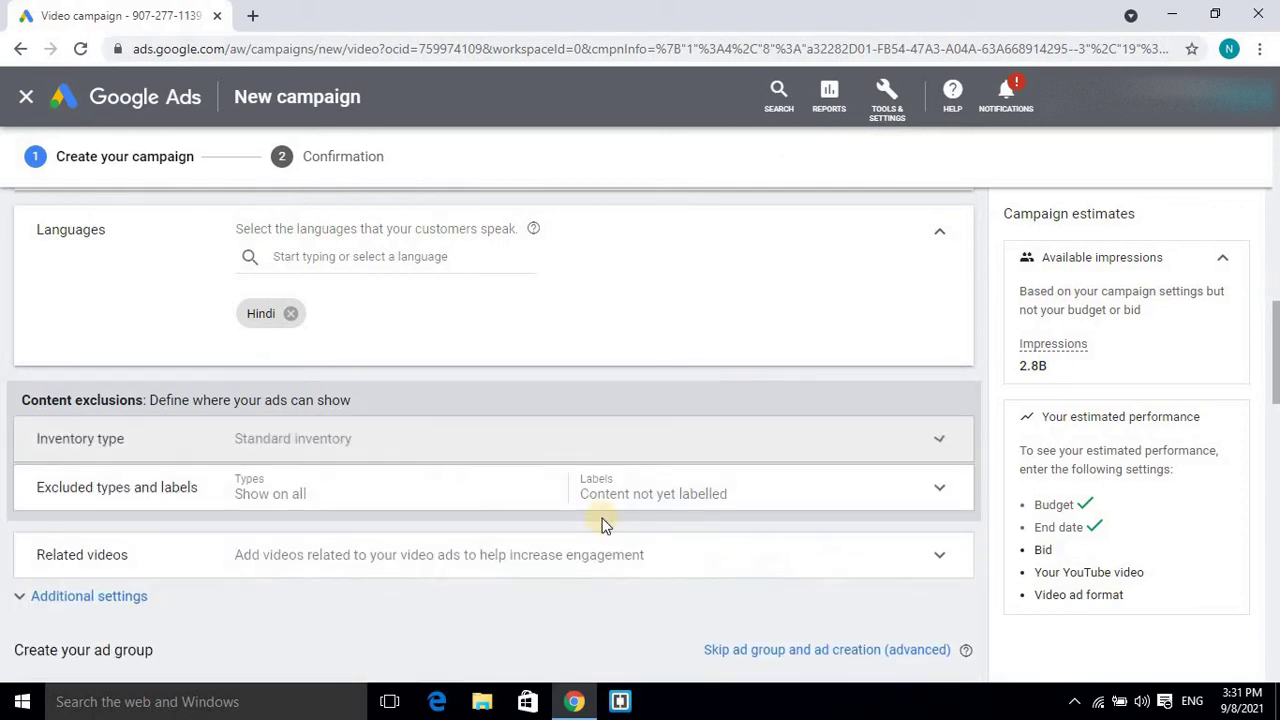
Step: Exclude embedded YouTube videos from the content types where the ads can show
click(210, 486)
scroll(290, 445, down, 1)
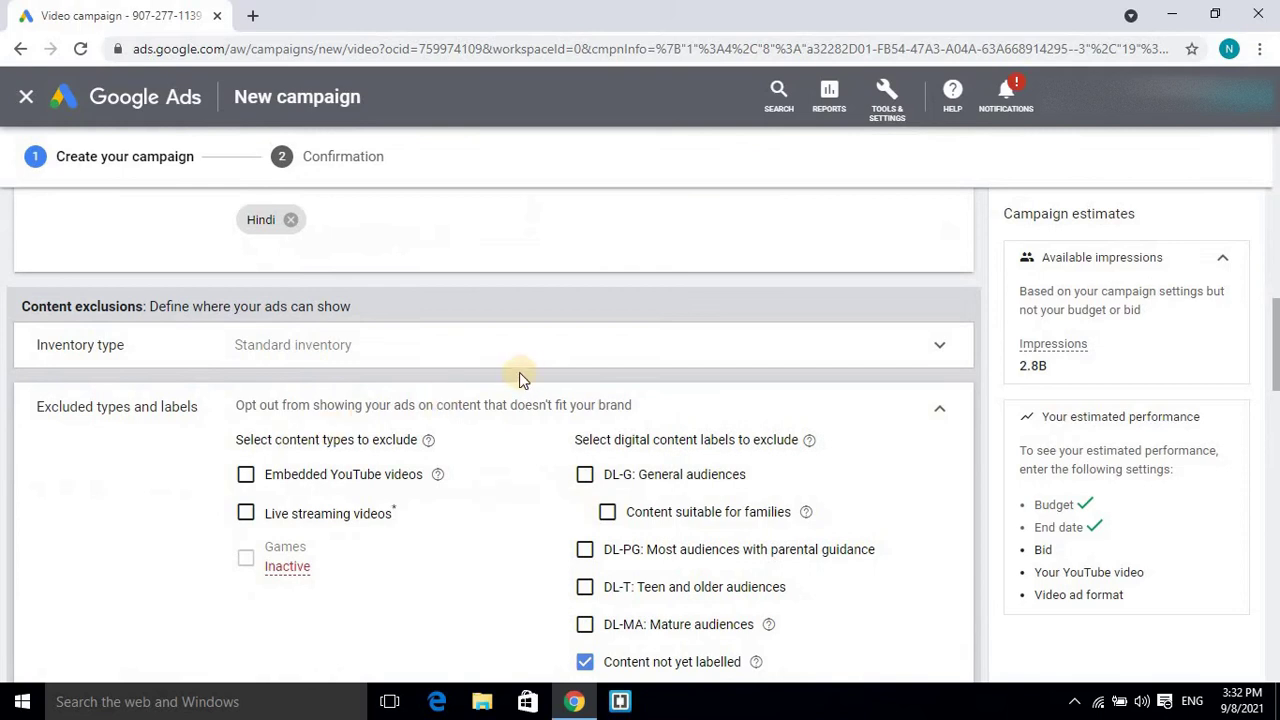
click(245, 476)
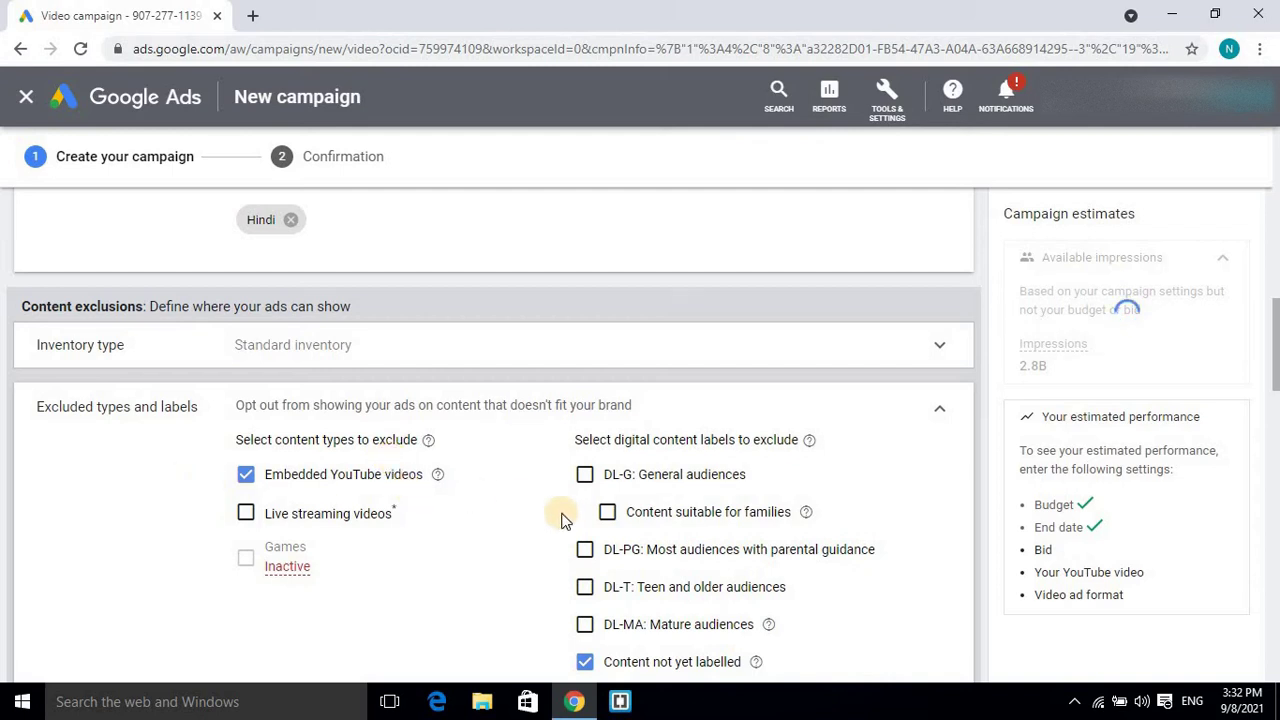
Step: Expand the campaign's additional settings and try specific targeting for devices instead of all eligible devices
click(937, 415)
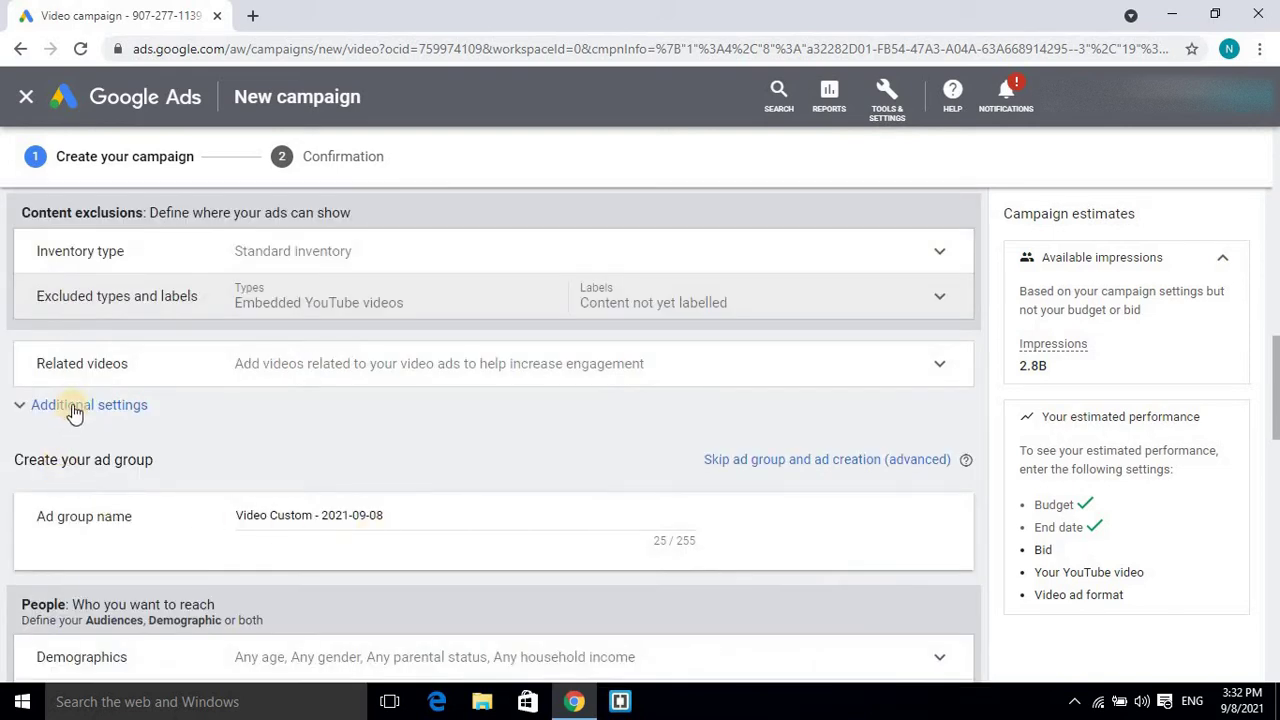
click(73, 408)
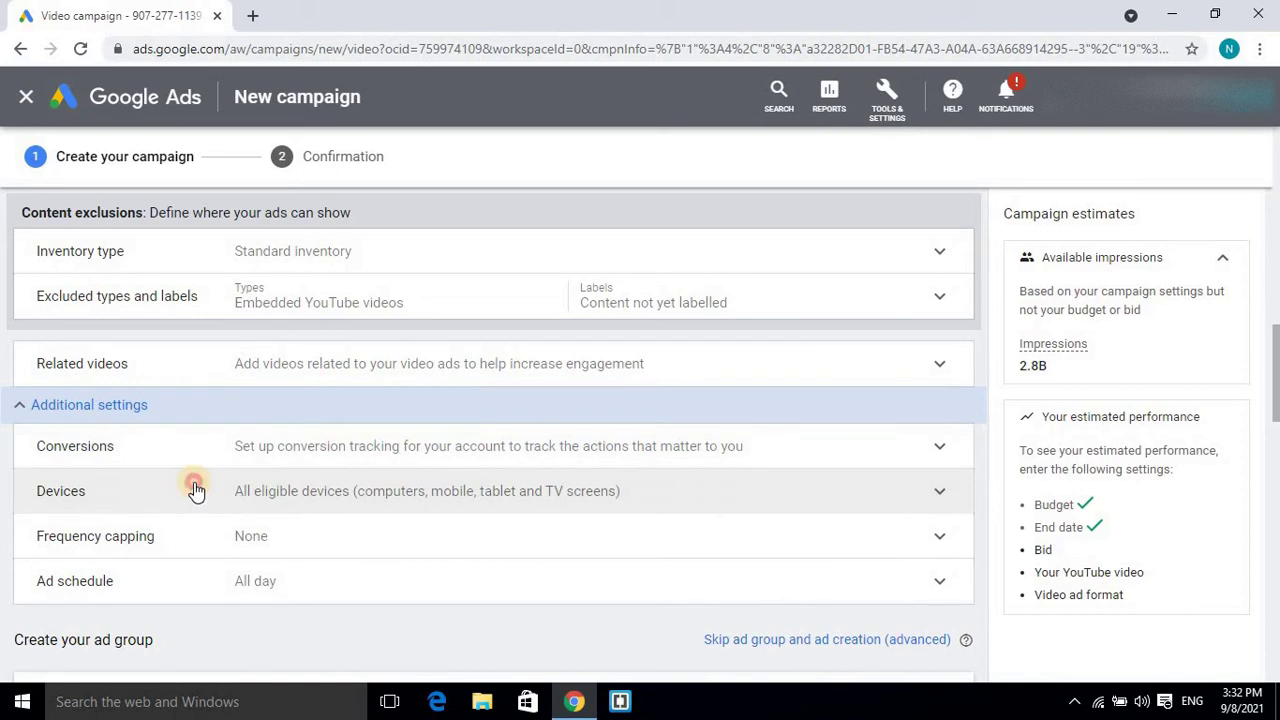
click(195, 490)
click(247, 548)
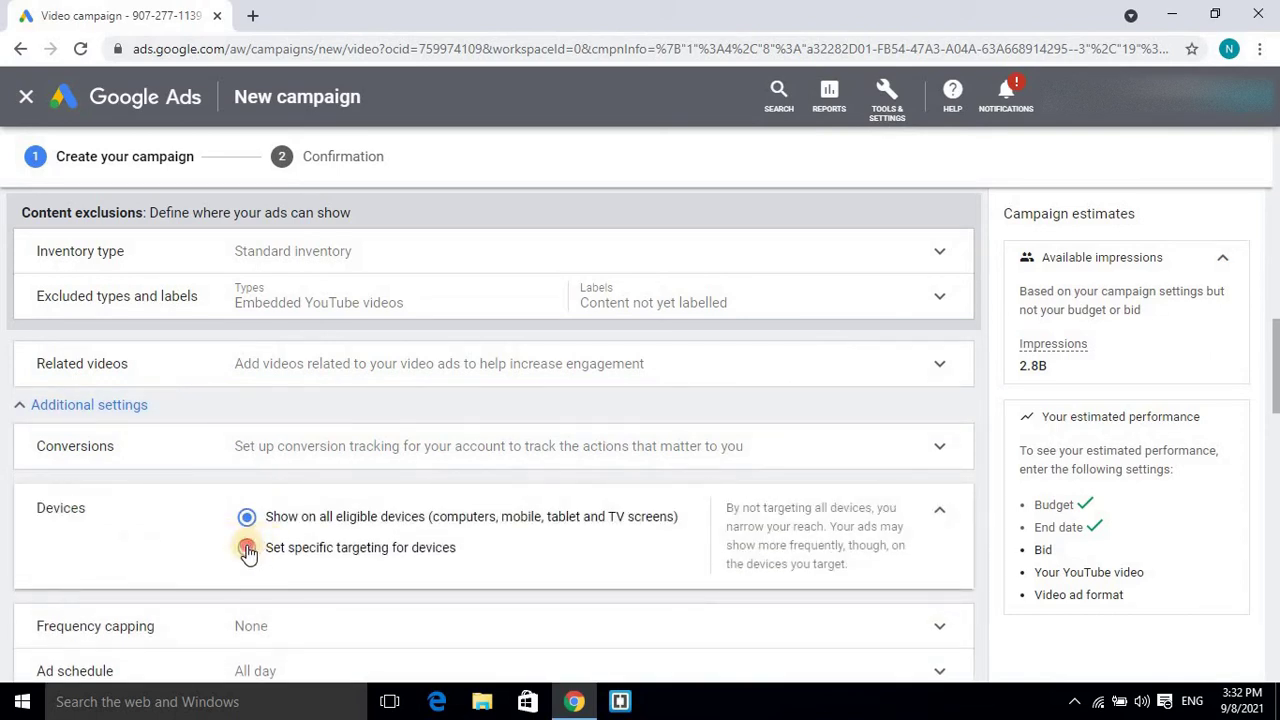
scroll(329, 551, down, 1)
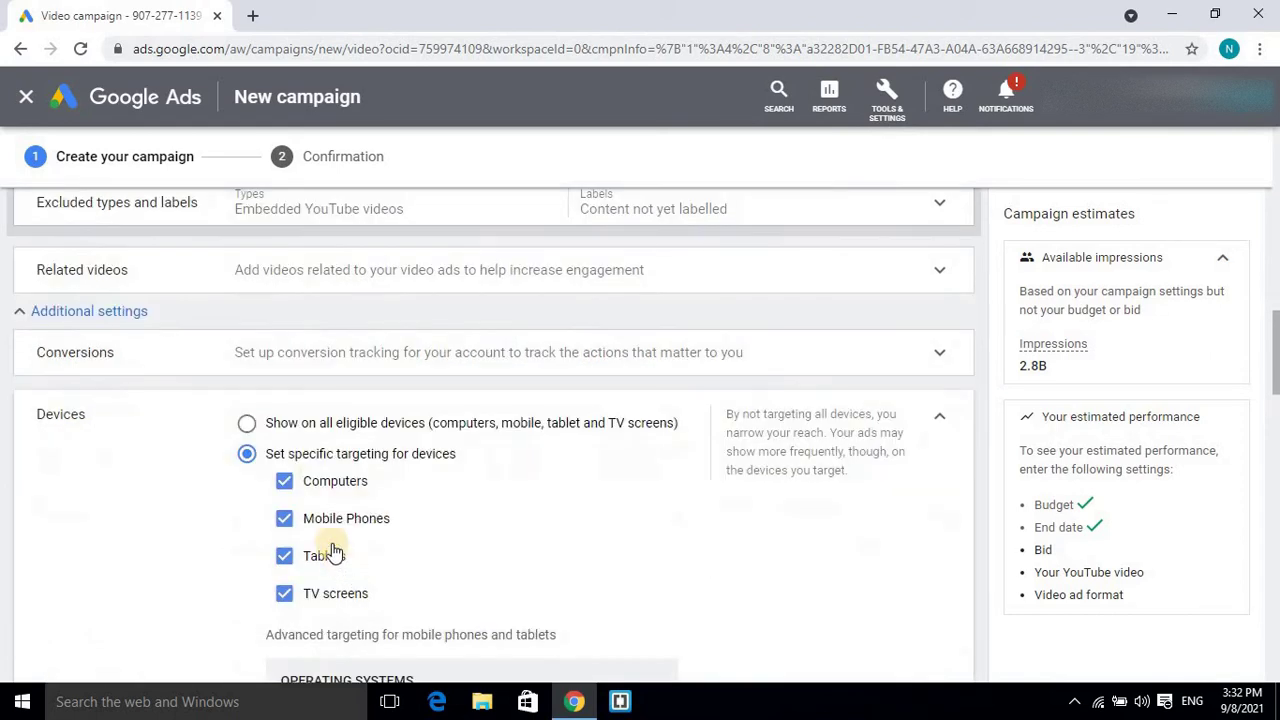
click(240, 424)
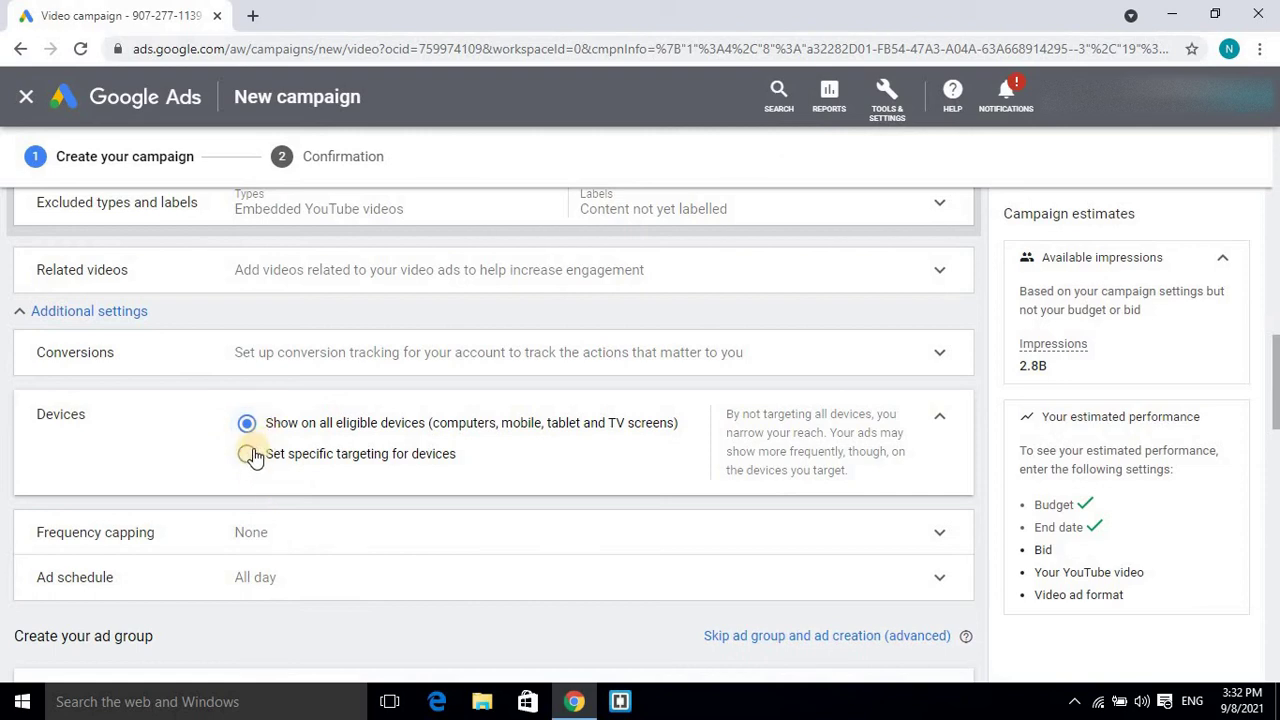
click(250, 455)
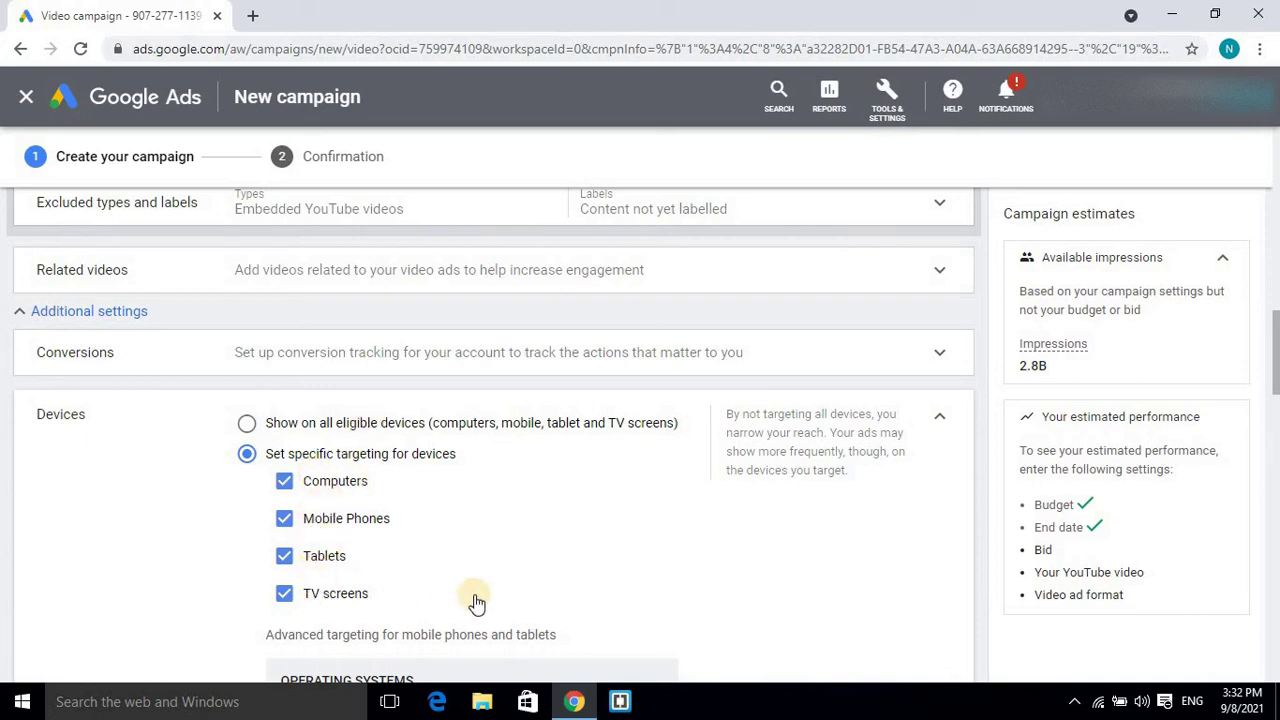
Step: Try limiting the device targeting to mobile phones only by excluding computers, tablets and TV screens
click(285, 563)
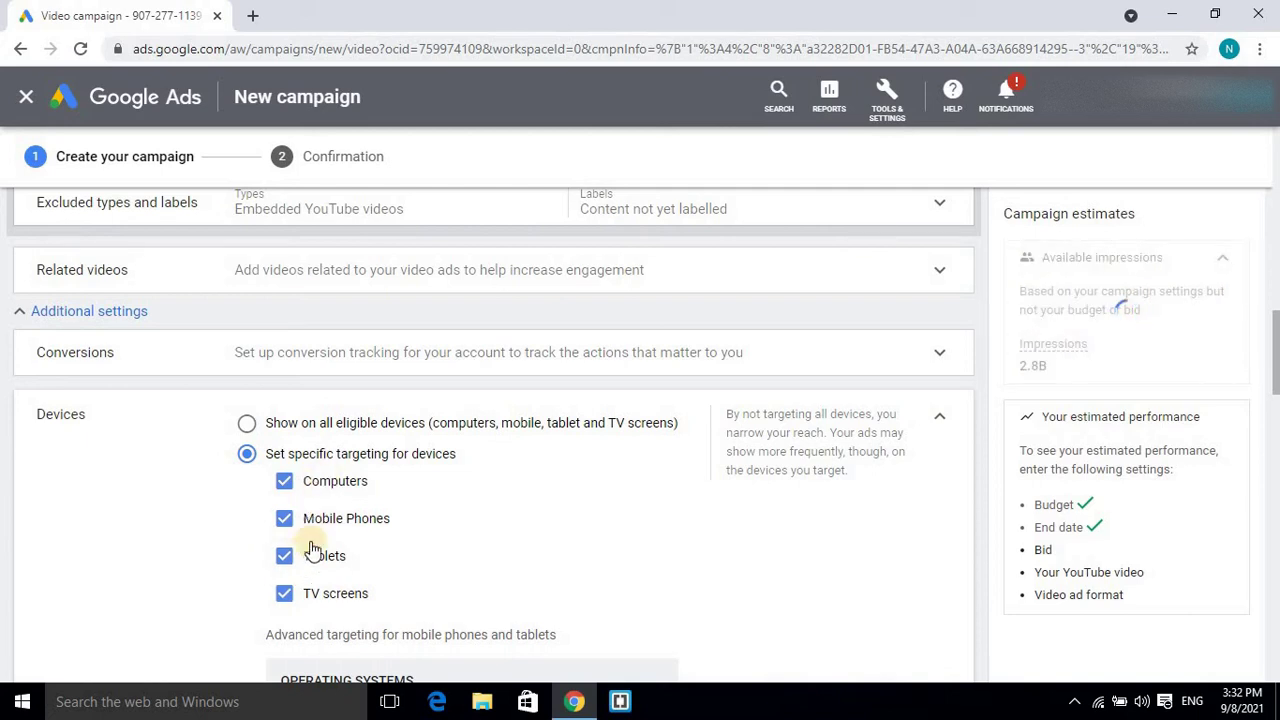
click(285, 558)
click(284, 530)
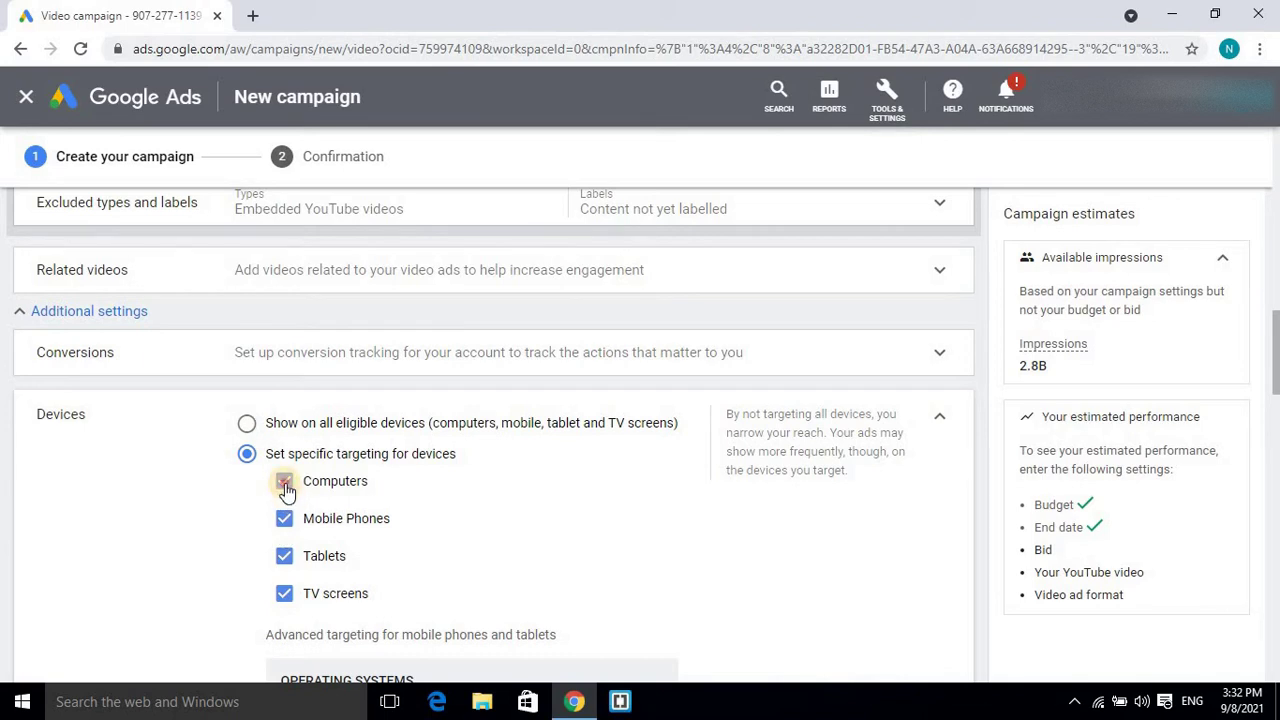
click(285, 483)
click(284, 556)
click(284, 593)
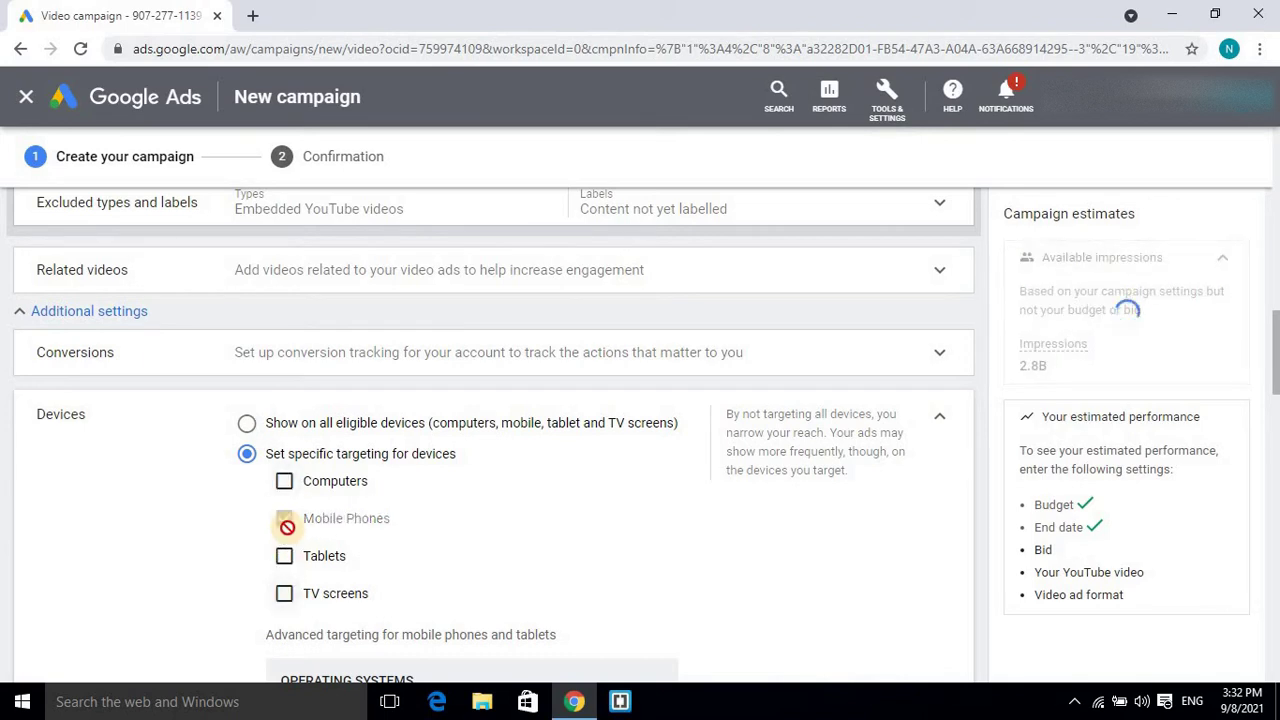
Step: Include computers, mobile phones, tablets and TV screens again, and return the campaign to showing on all eligible devices
click(285, 481)
click(285, 519)
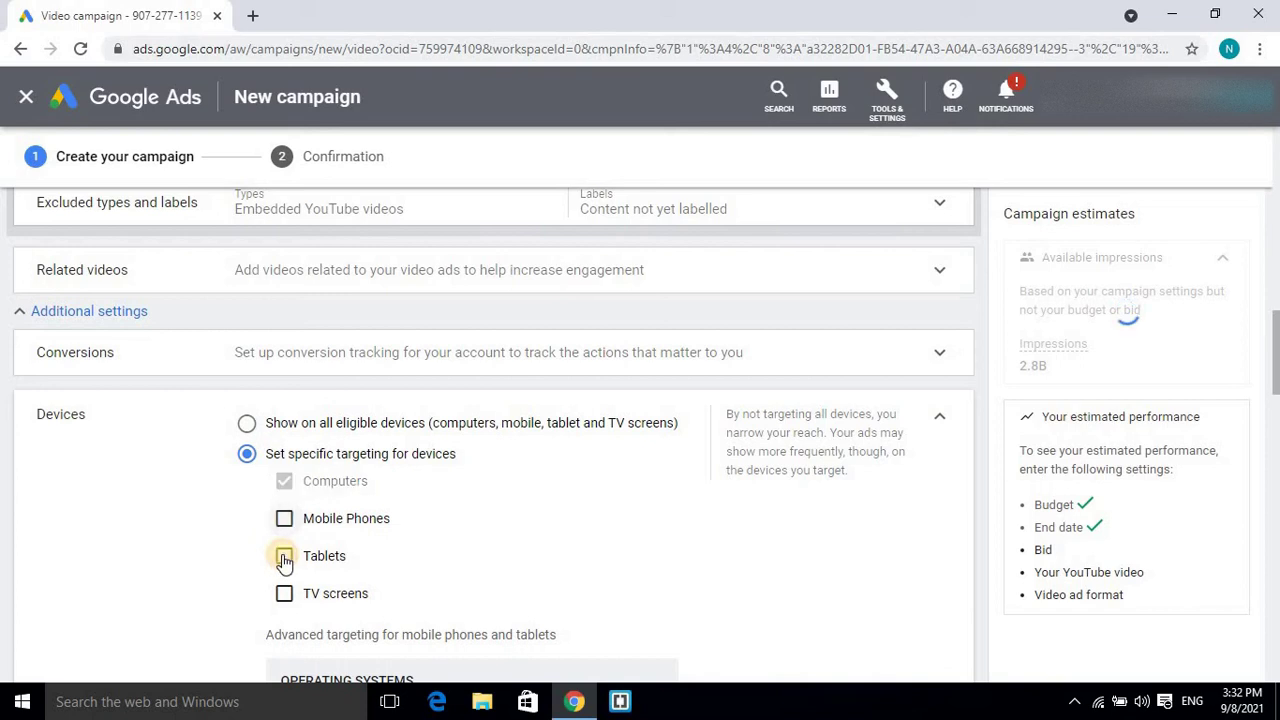
click(284, 556)
click(284, 593)
click(284, 518)
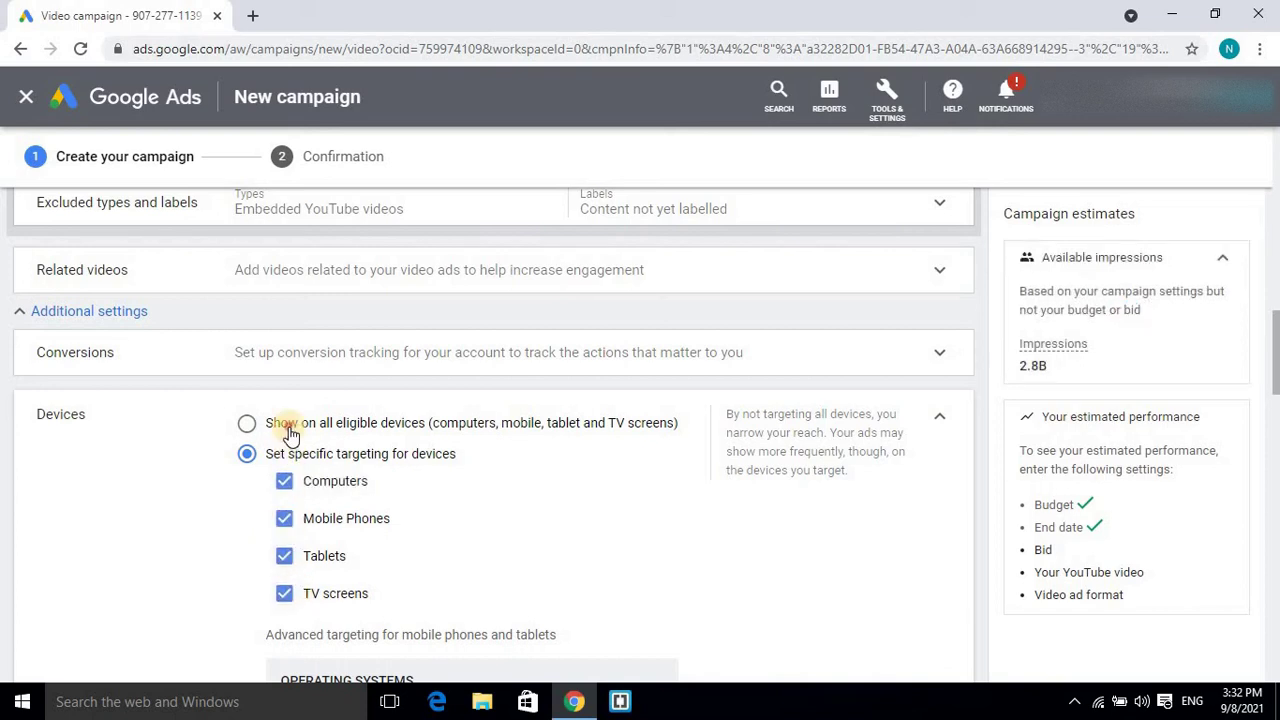
click(290, 430)
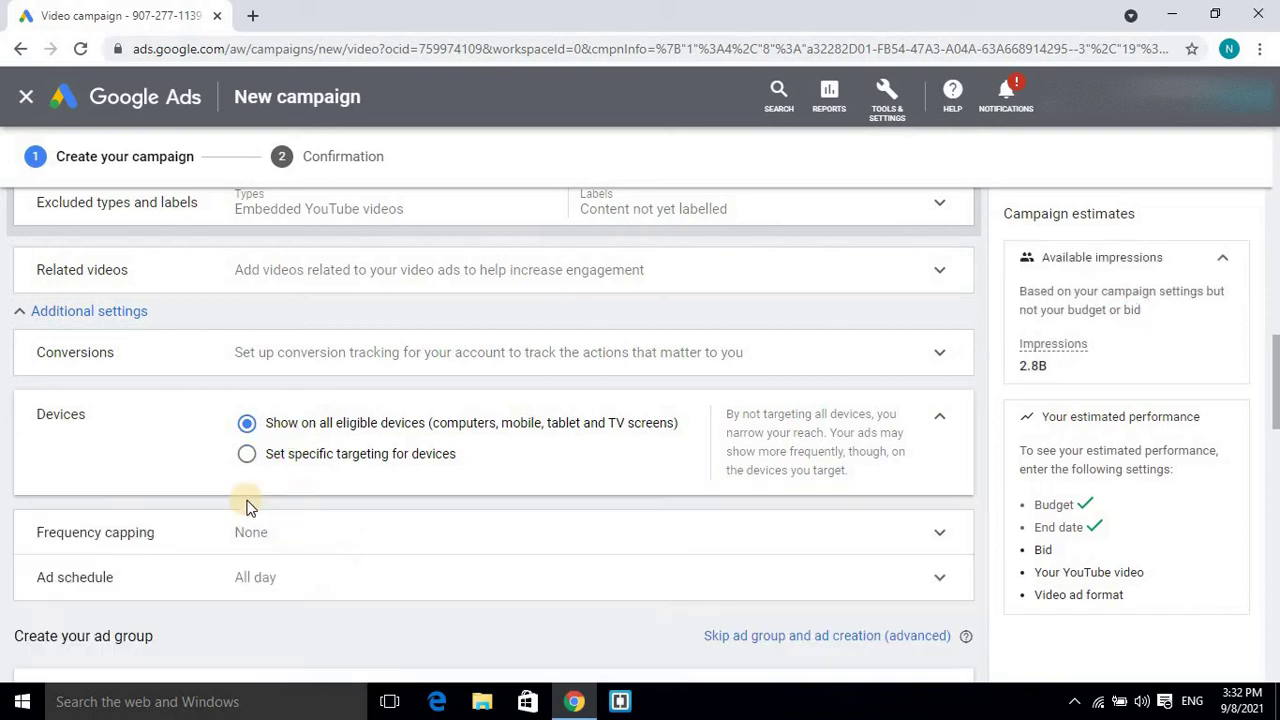
click(932, 422)
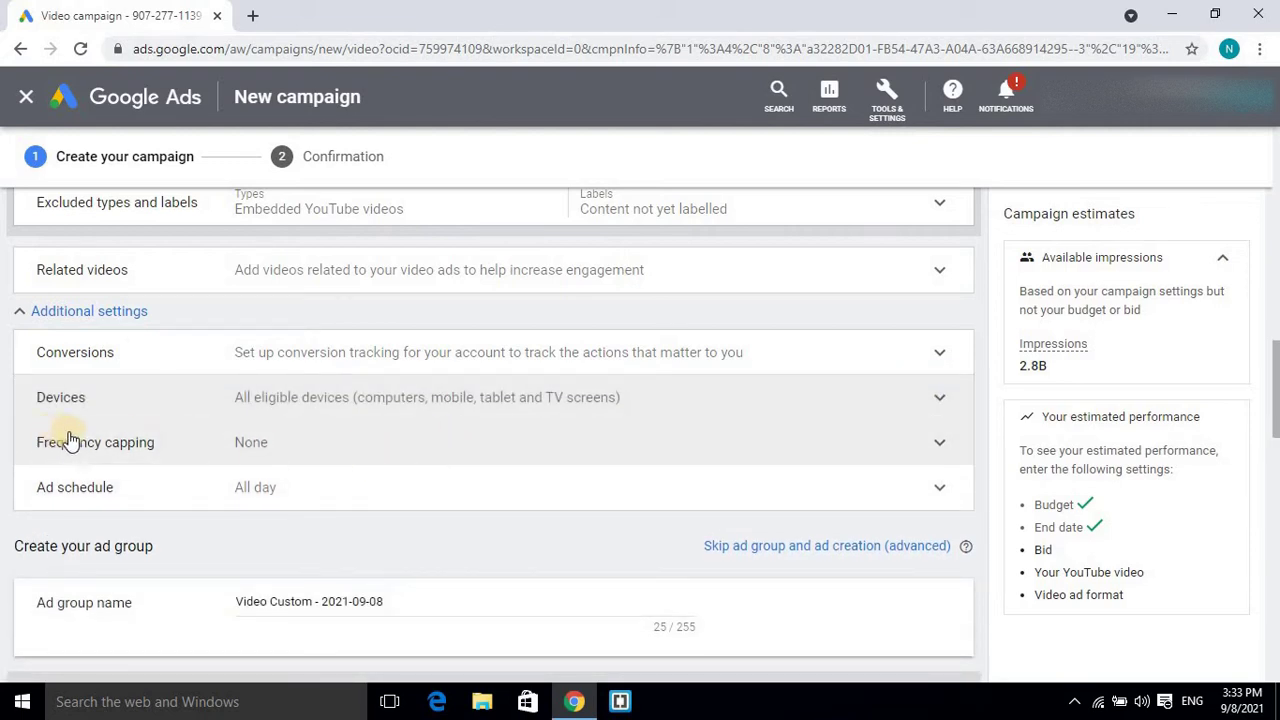
Step: Try capping the campaign's impression frequency at 1 per month for the same user
click(241, 447)
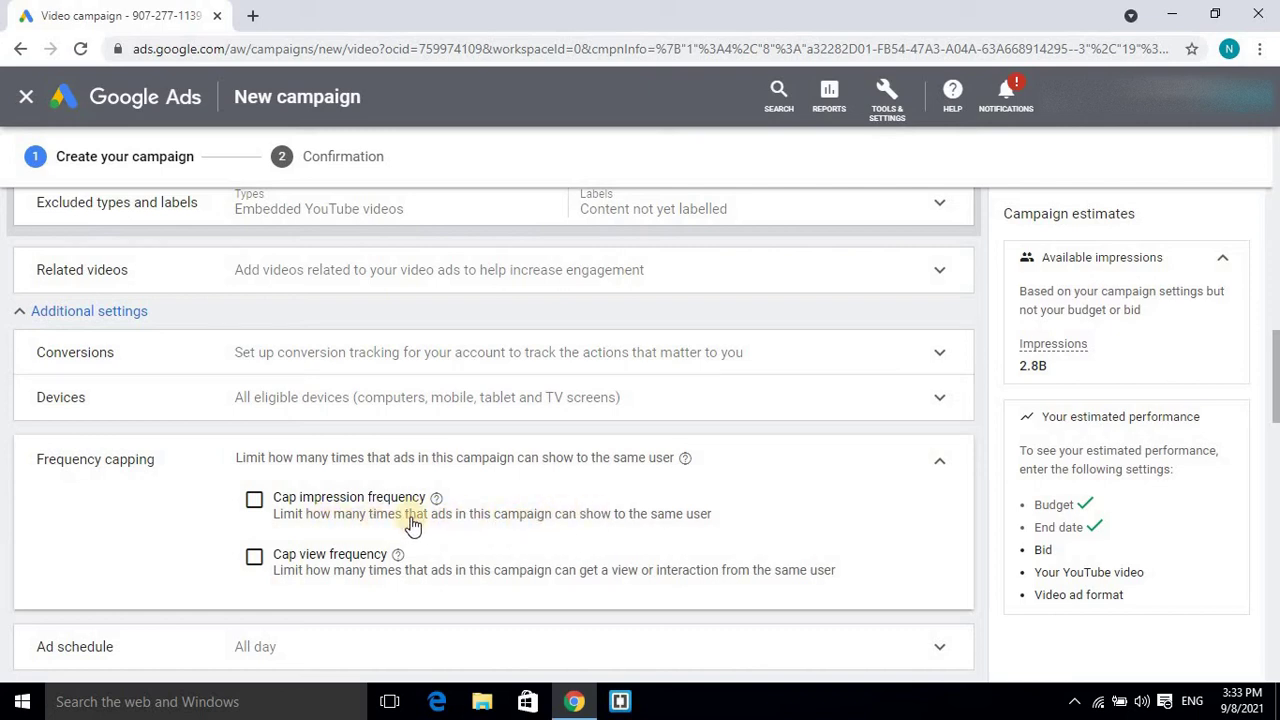
click(256, 502)
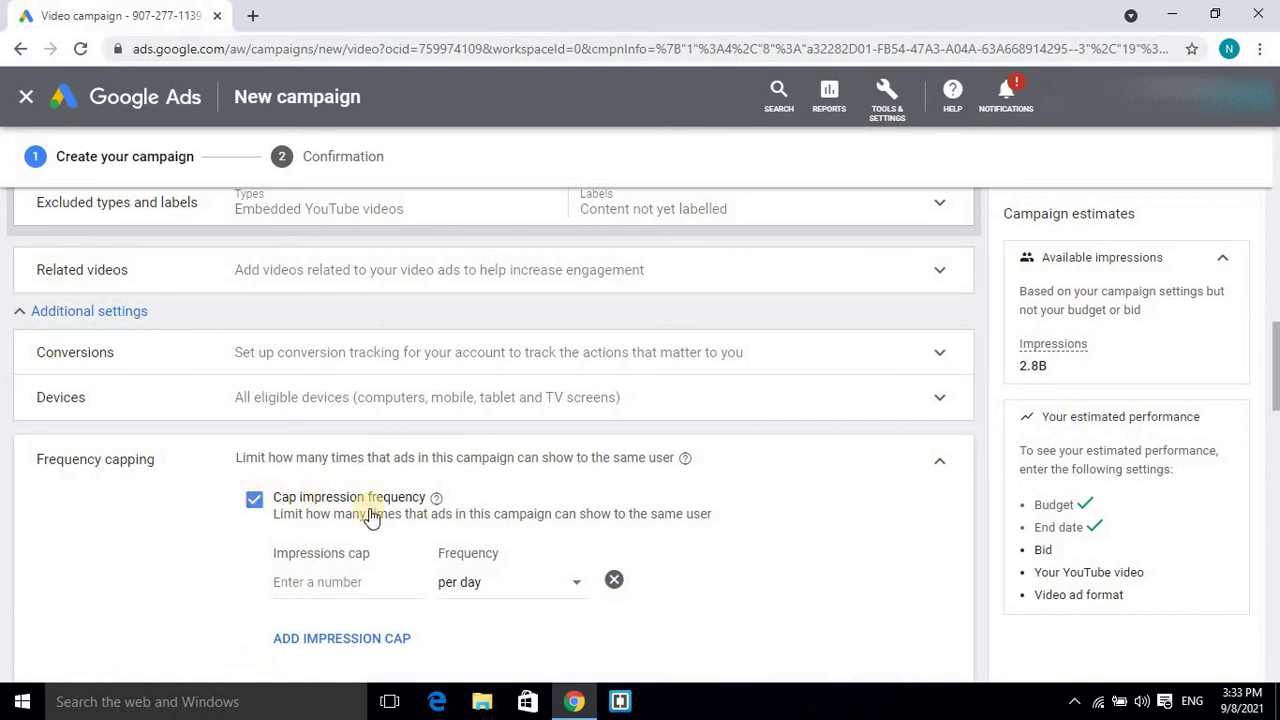
click(357, 573)
text(1)
click(470, 582)
click(513, 591)
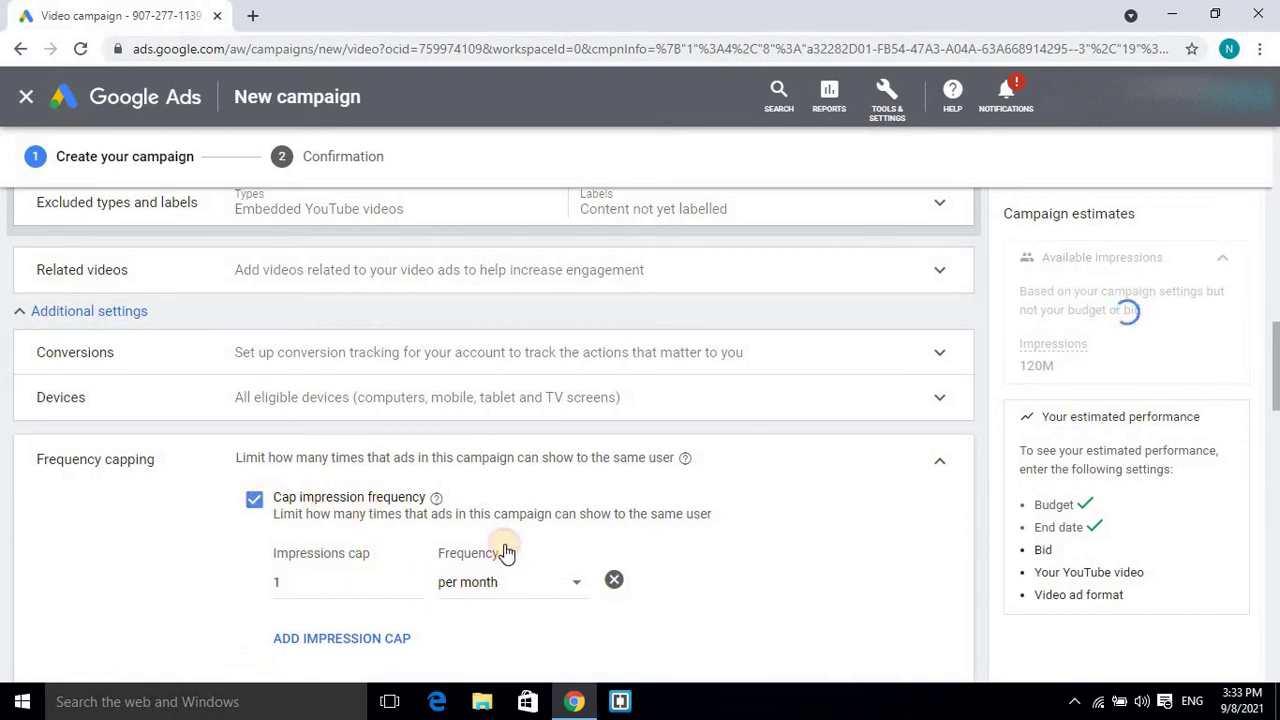
Step: Try an impression cap of 5 per day and remove the impression frequency cap
click(500, 548)
click(500, 509)
drag(290, 583, 271, 583)
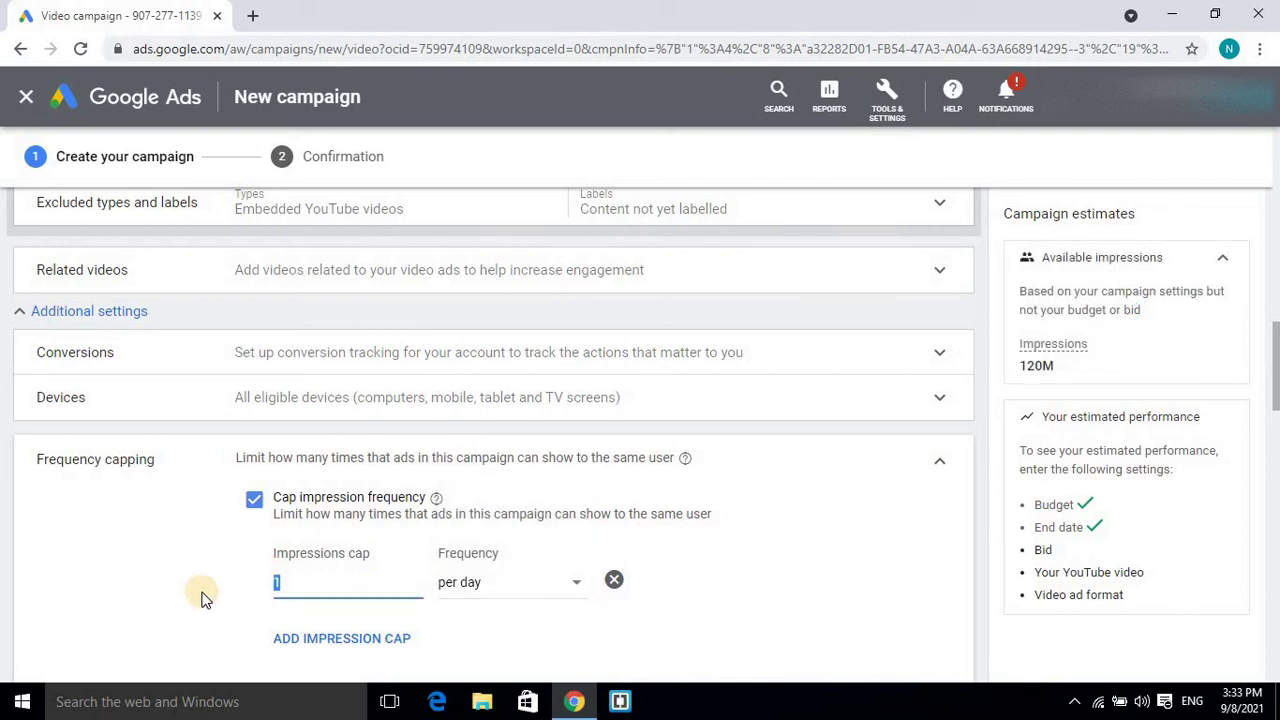
text(5)
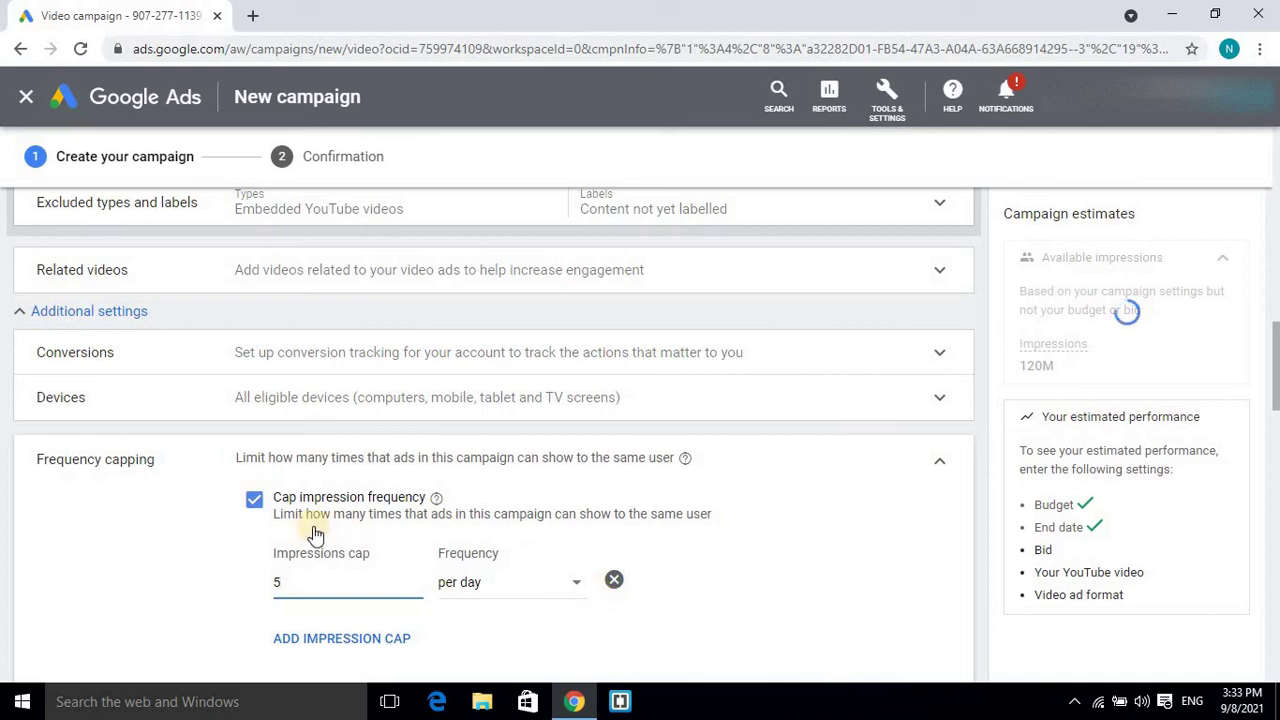
click(254, 499)
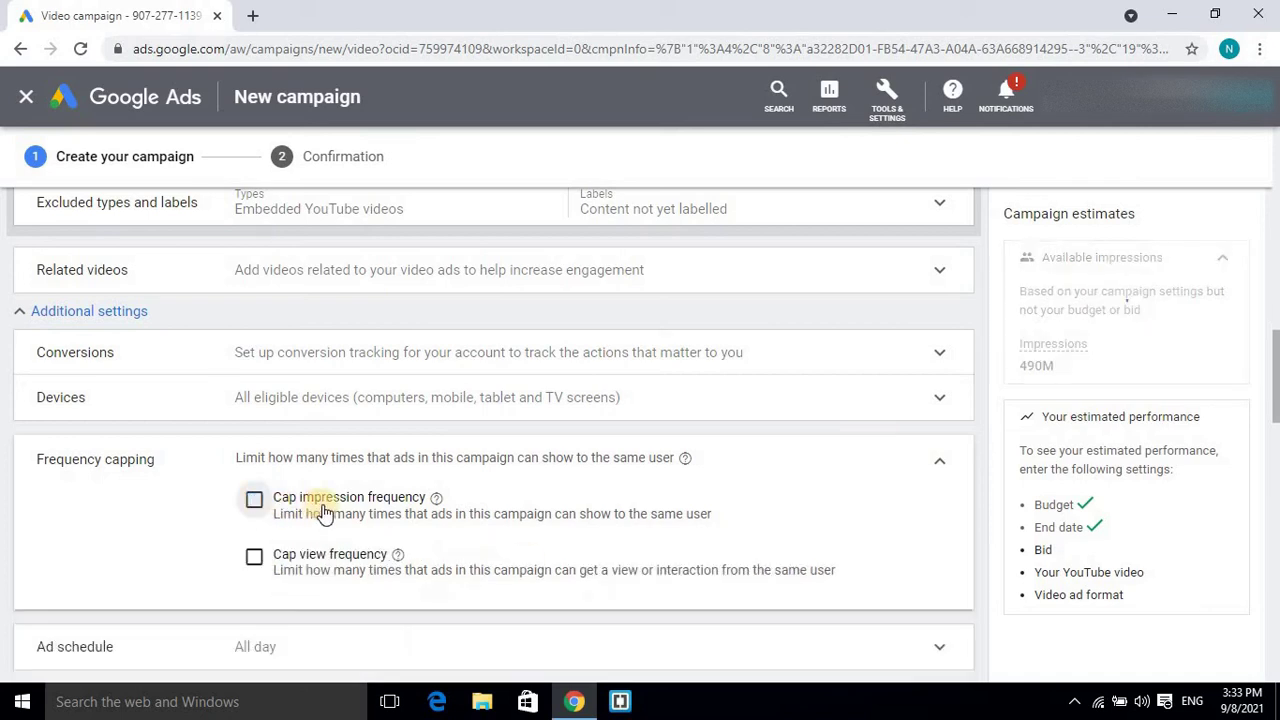
Step: Try a view frequency cap of 1 per day and remove it, leaving frequency capping off
click(262, 575)
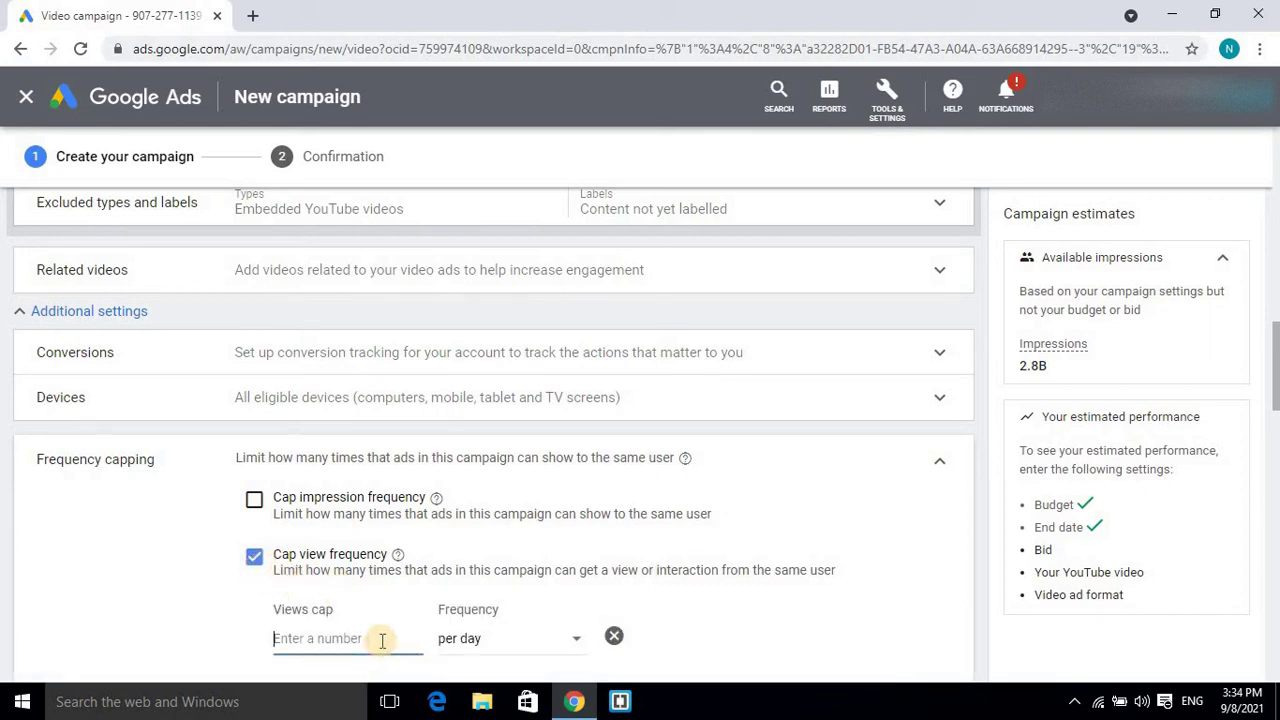
text(1)
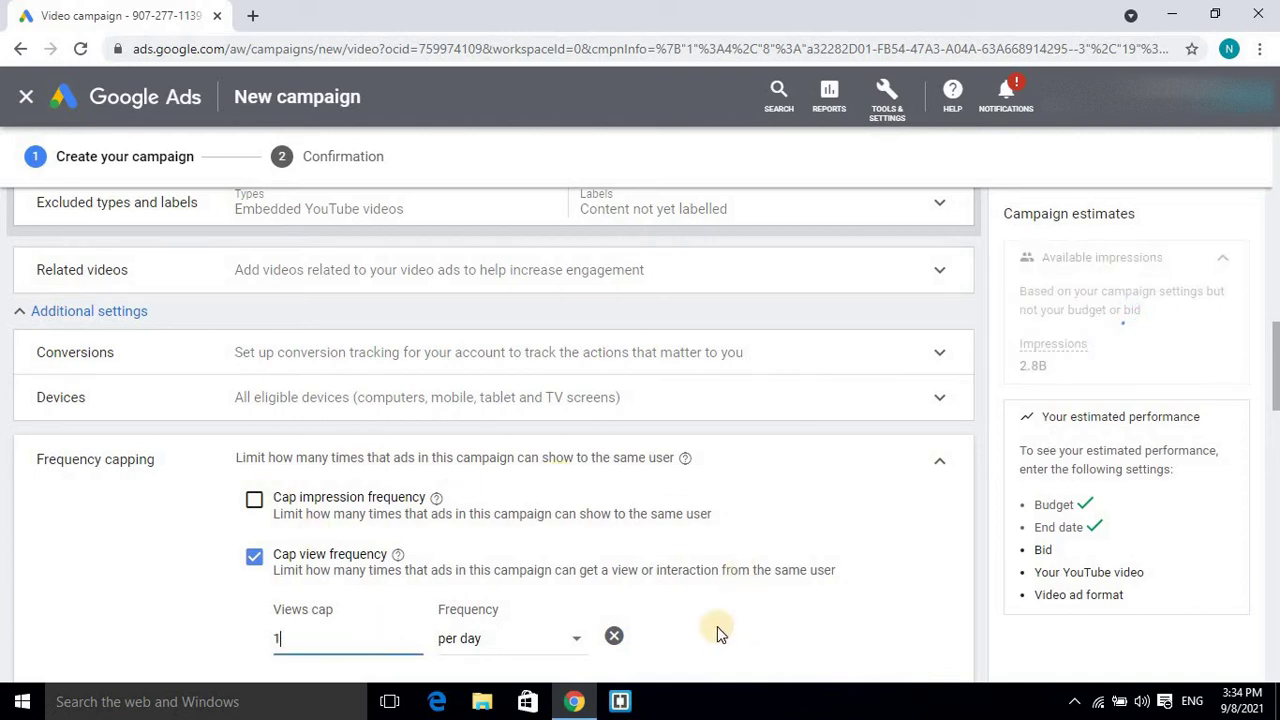
click(574, 638)
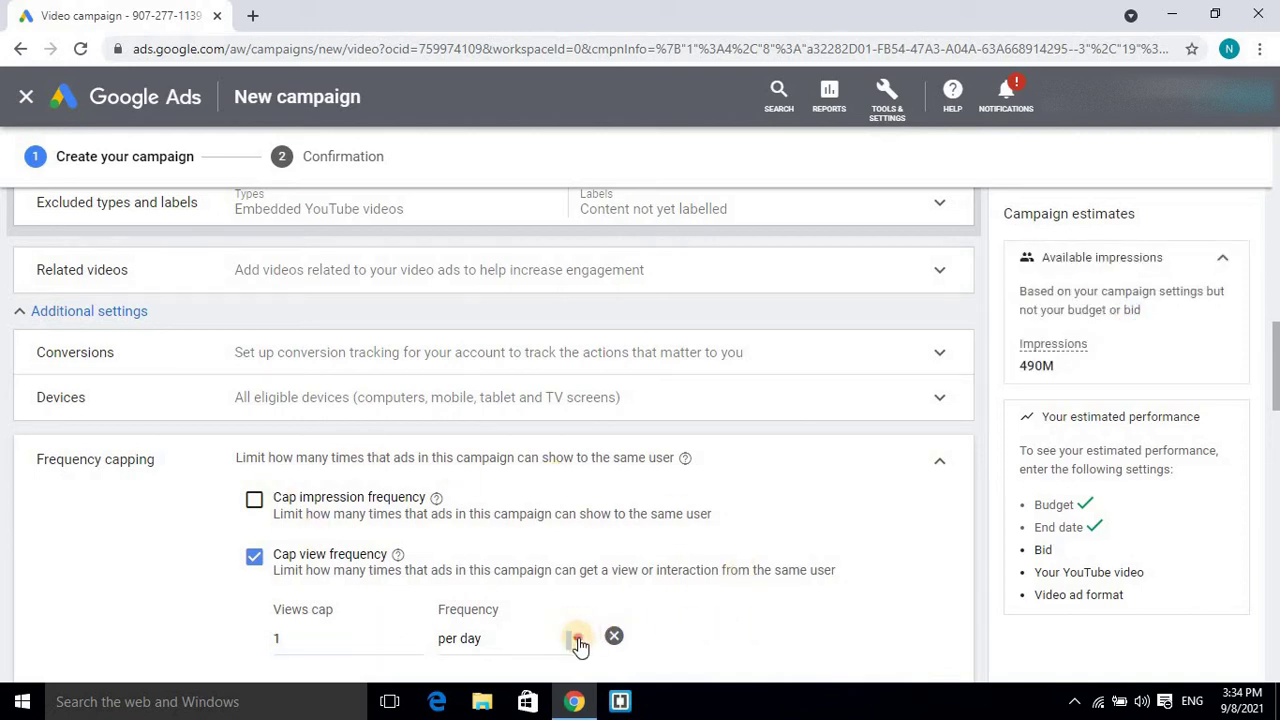
click(256, 557)
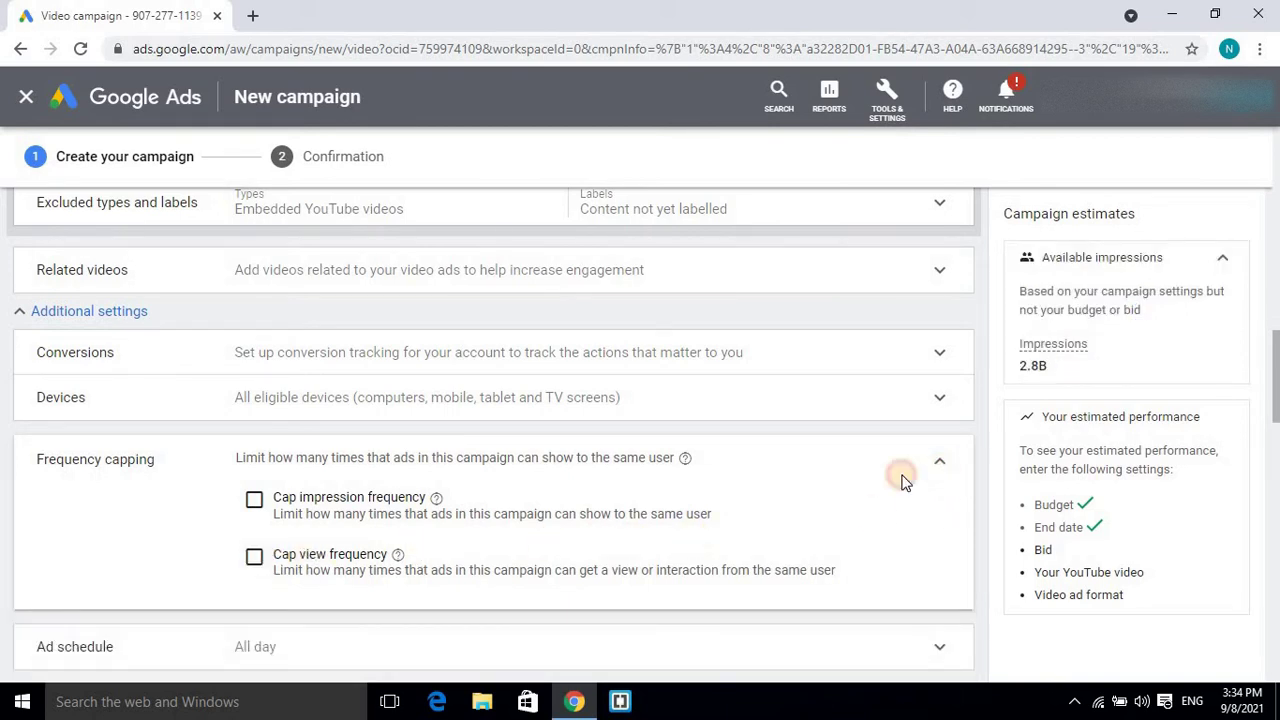
click(901, 479)
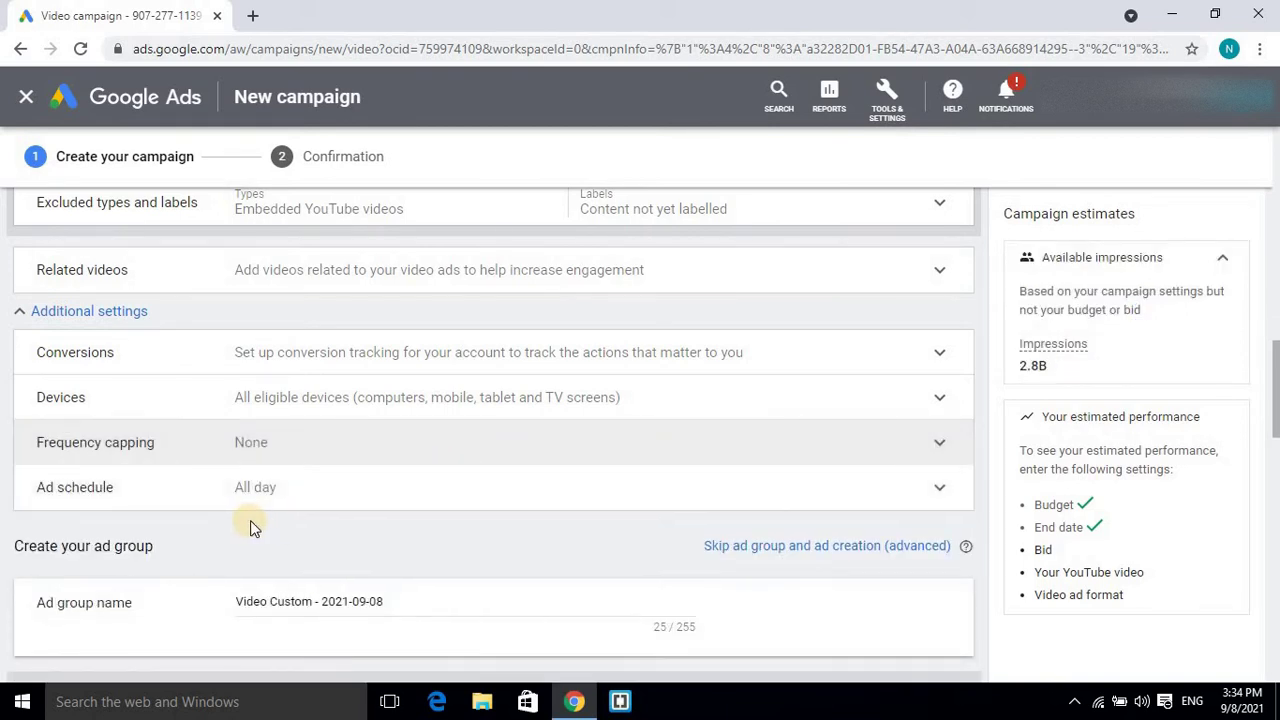
Step: Exclude the 65+ and Unknown age groups from the ad group's demographic targeting
scroll(265, 520, down, 3)
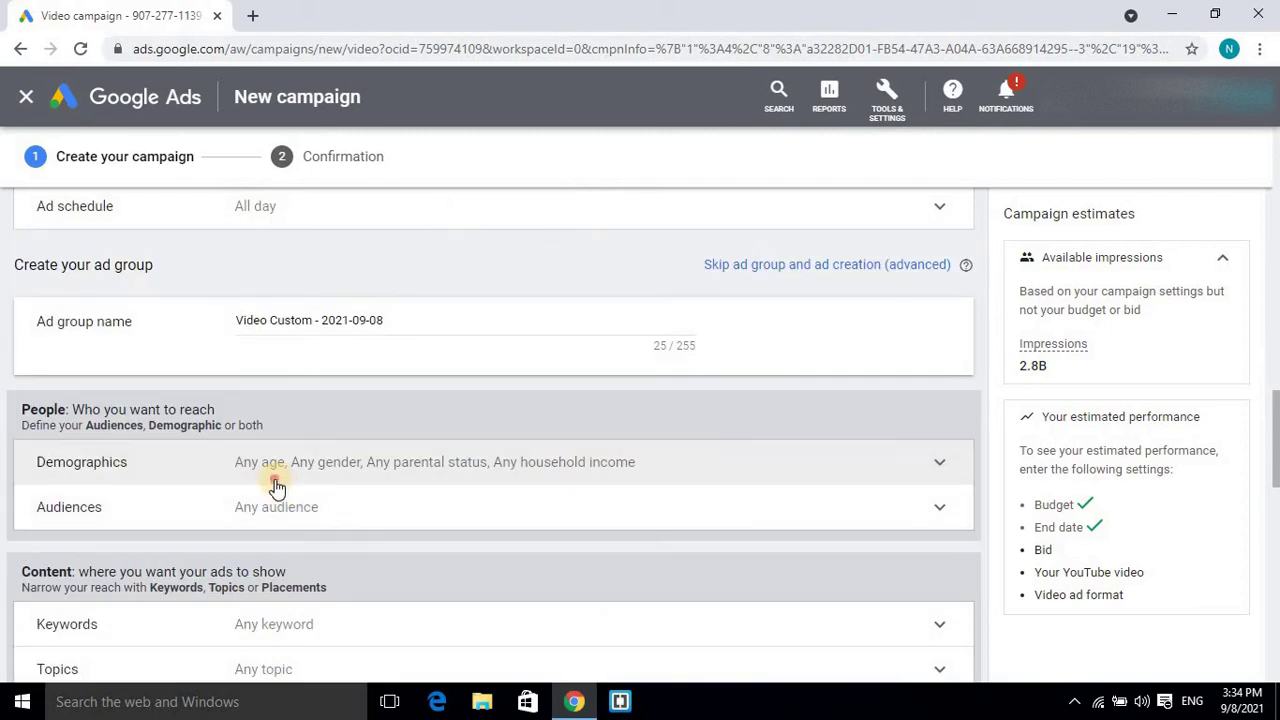
click(277, 485)
scroll(254, 460, down, 1)
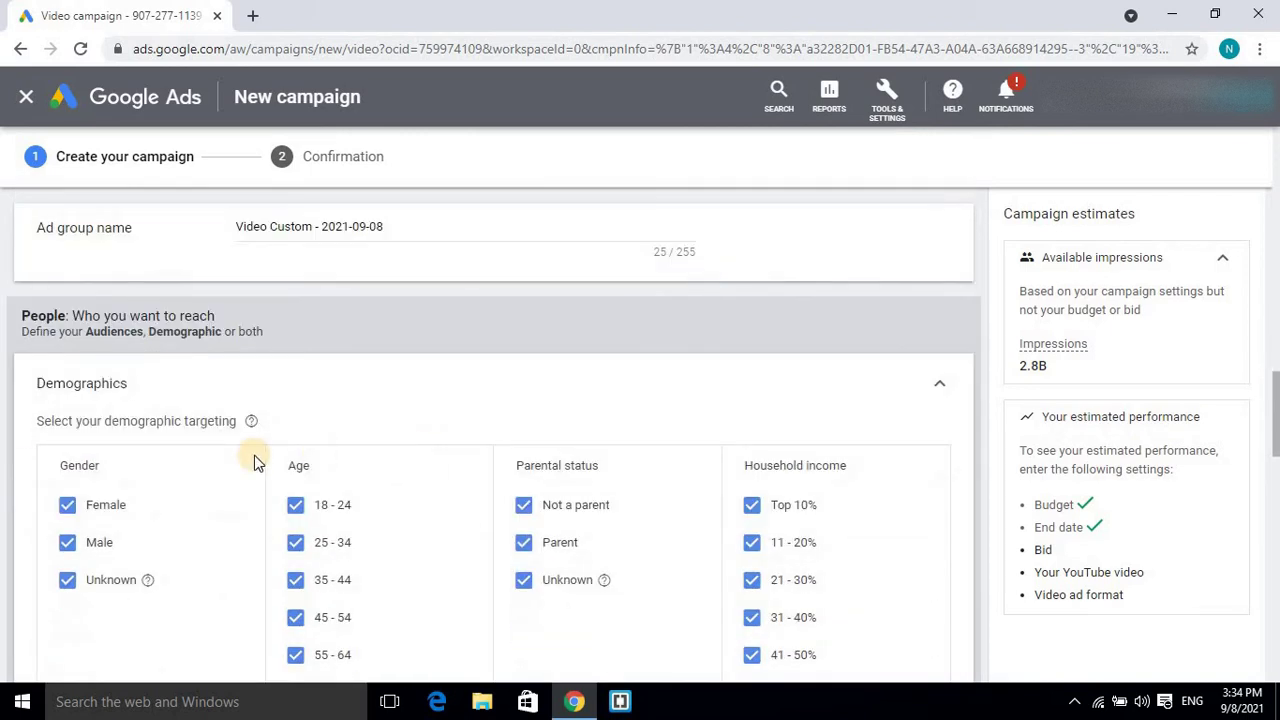
scroll(91, 515, down, 1)
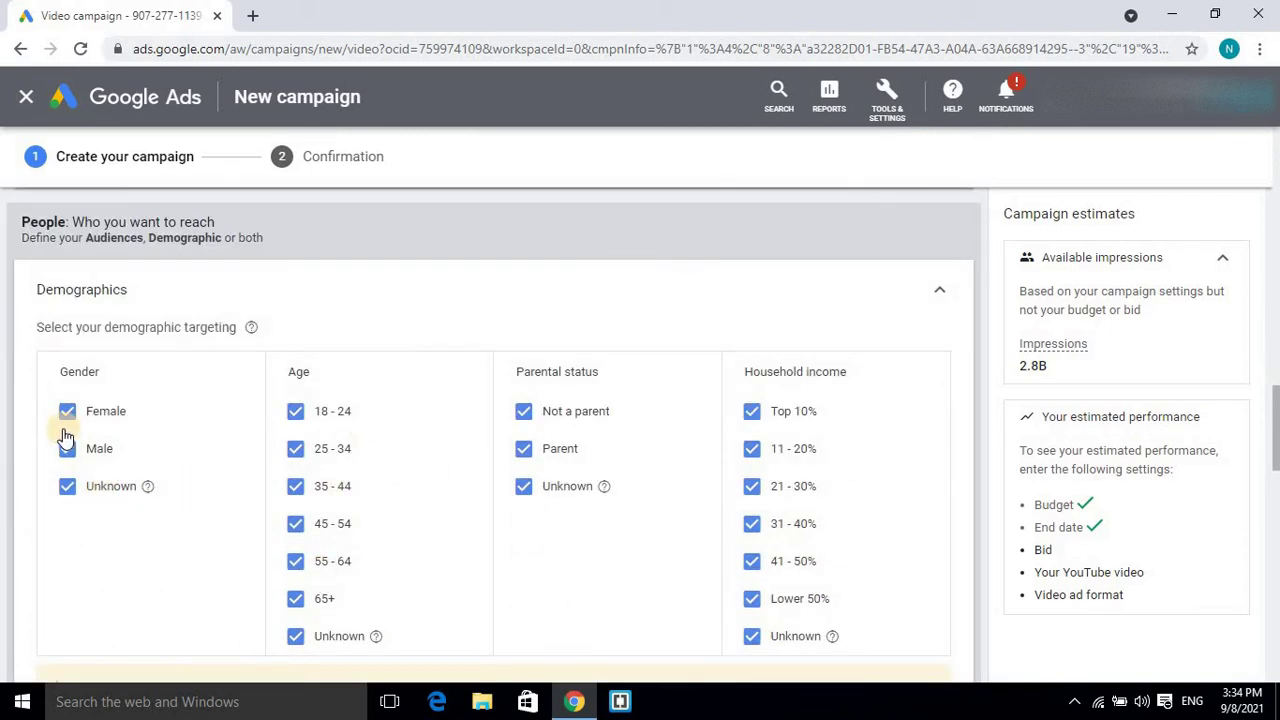
click(295, 602)
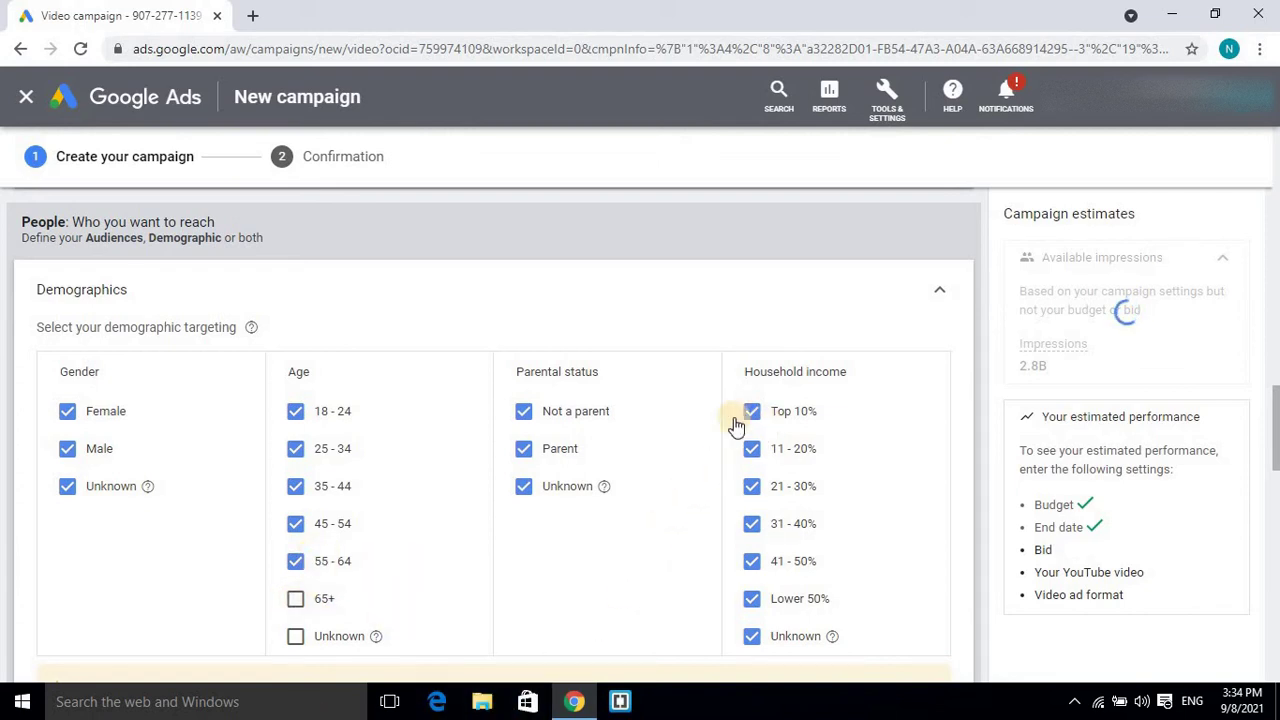
click(939, 289)
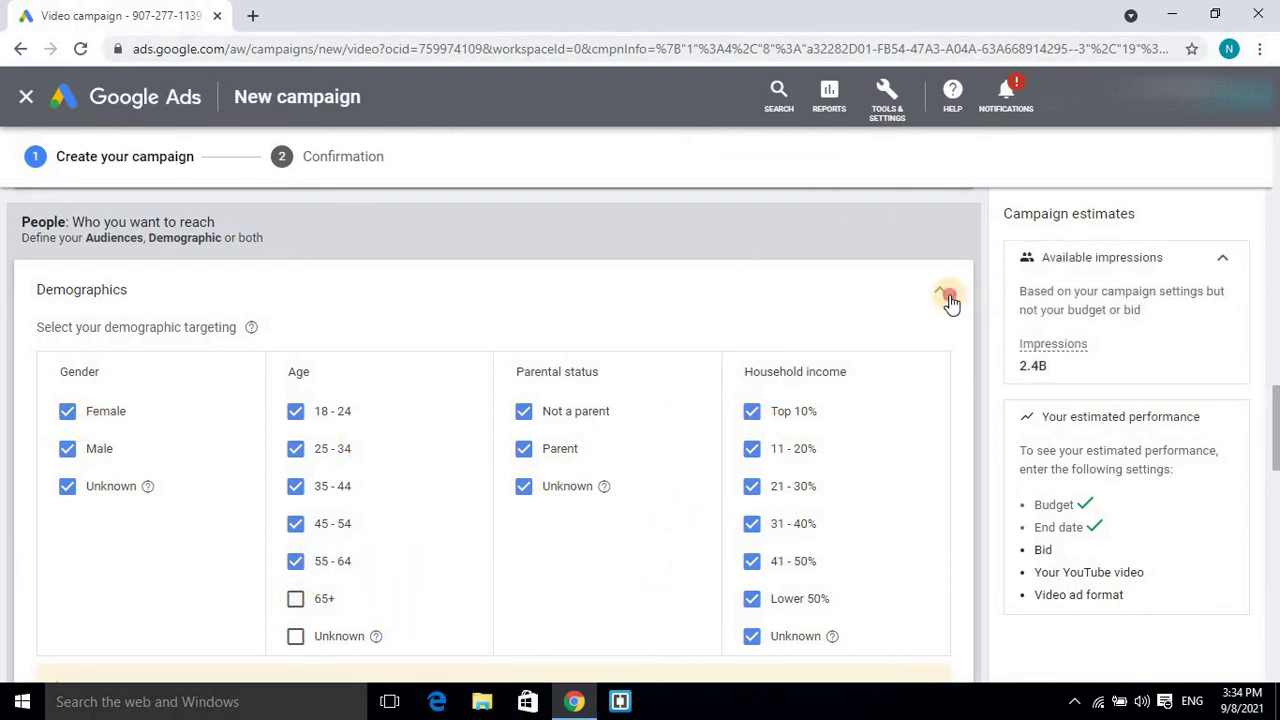
Step: Review the ad group's audience, keyword and topic targeting options without selecting any
click(157, 325)
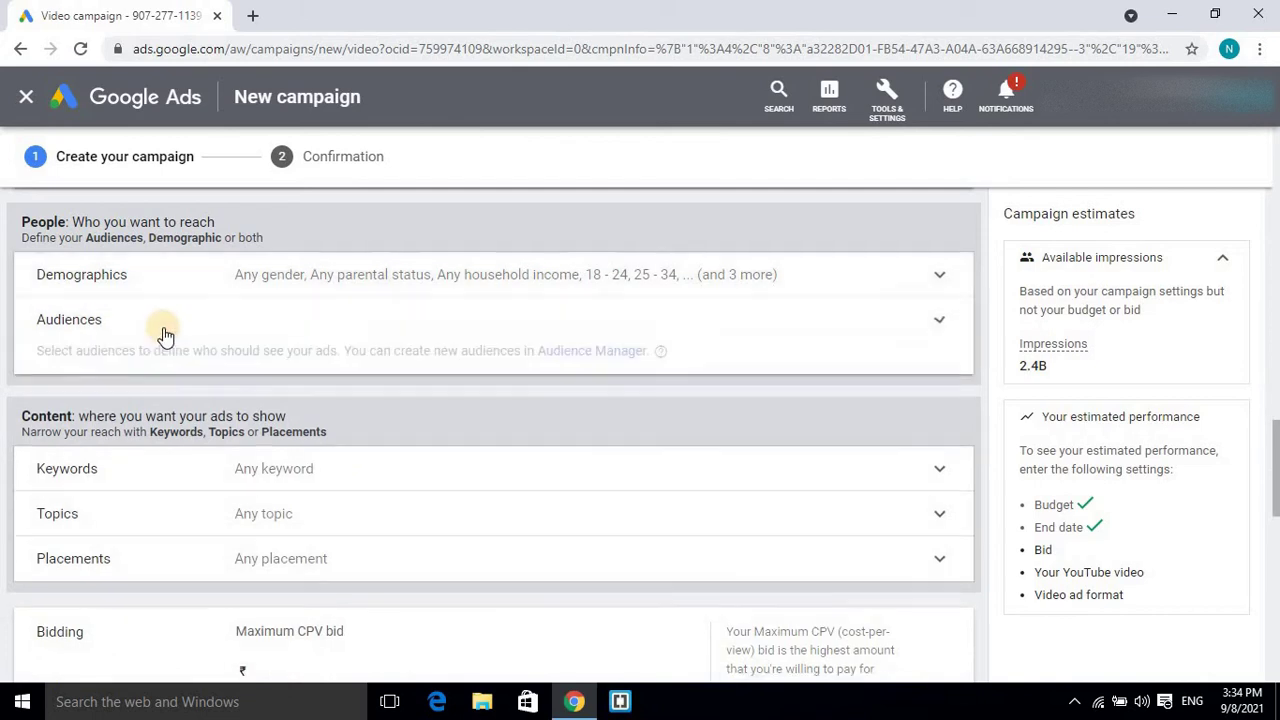
scroll(463, 371, down, 1)
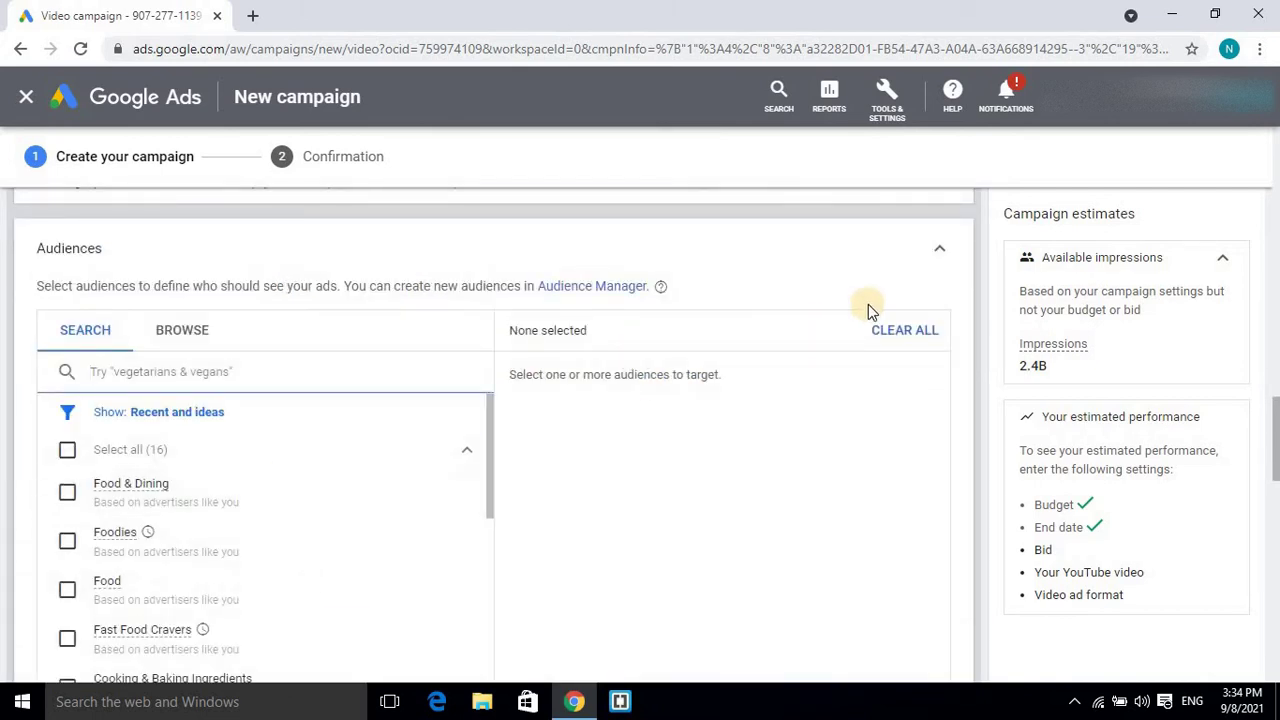
click(918, 250)
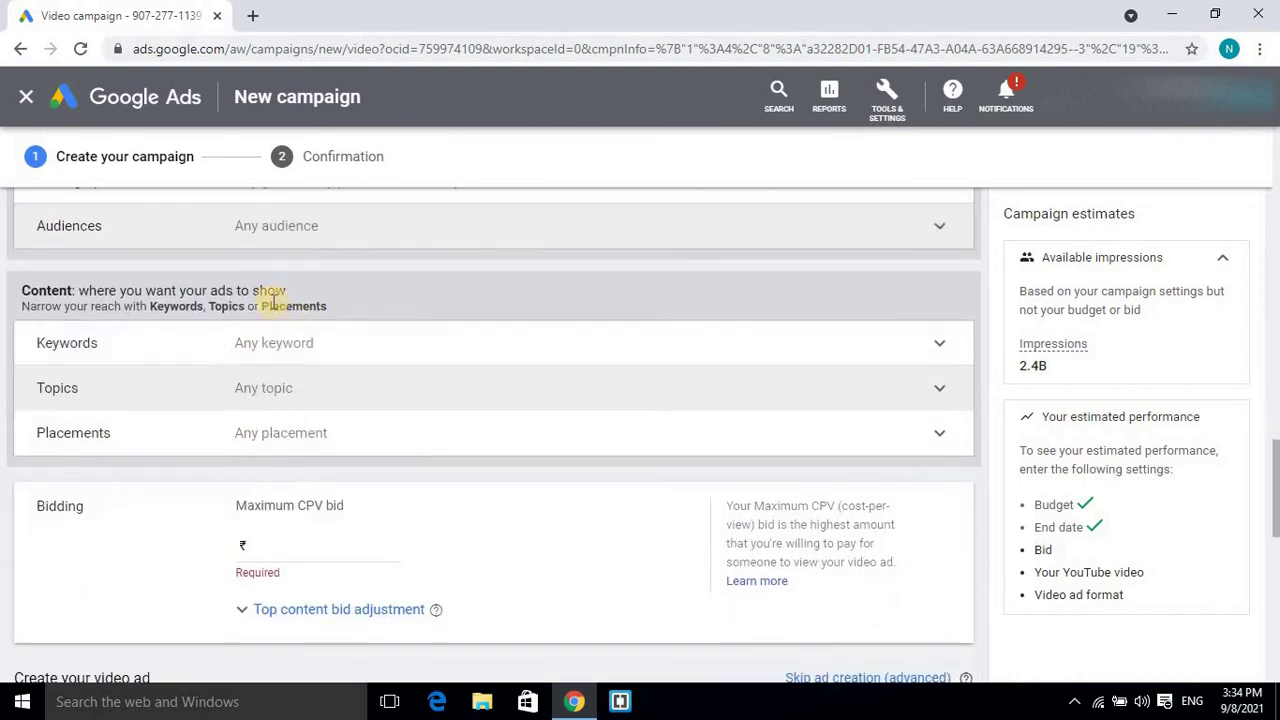
click(196, 350)
click(198, 358)
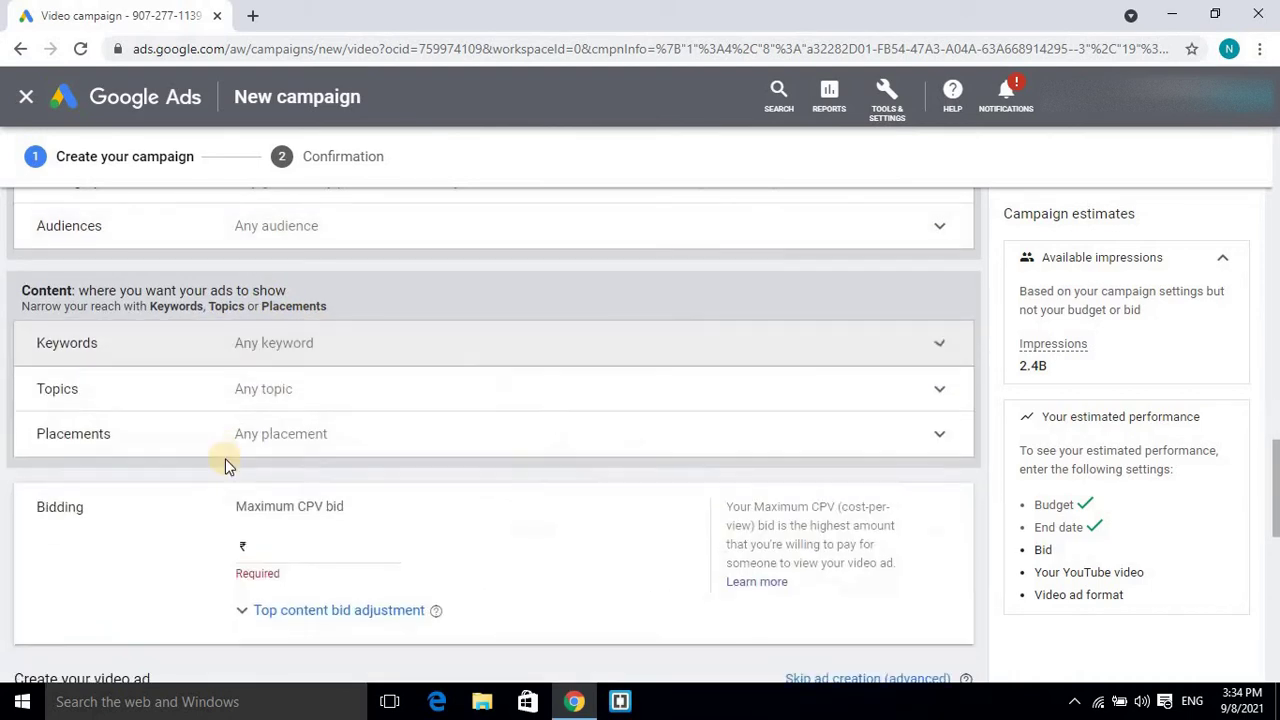
click(220, 409)
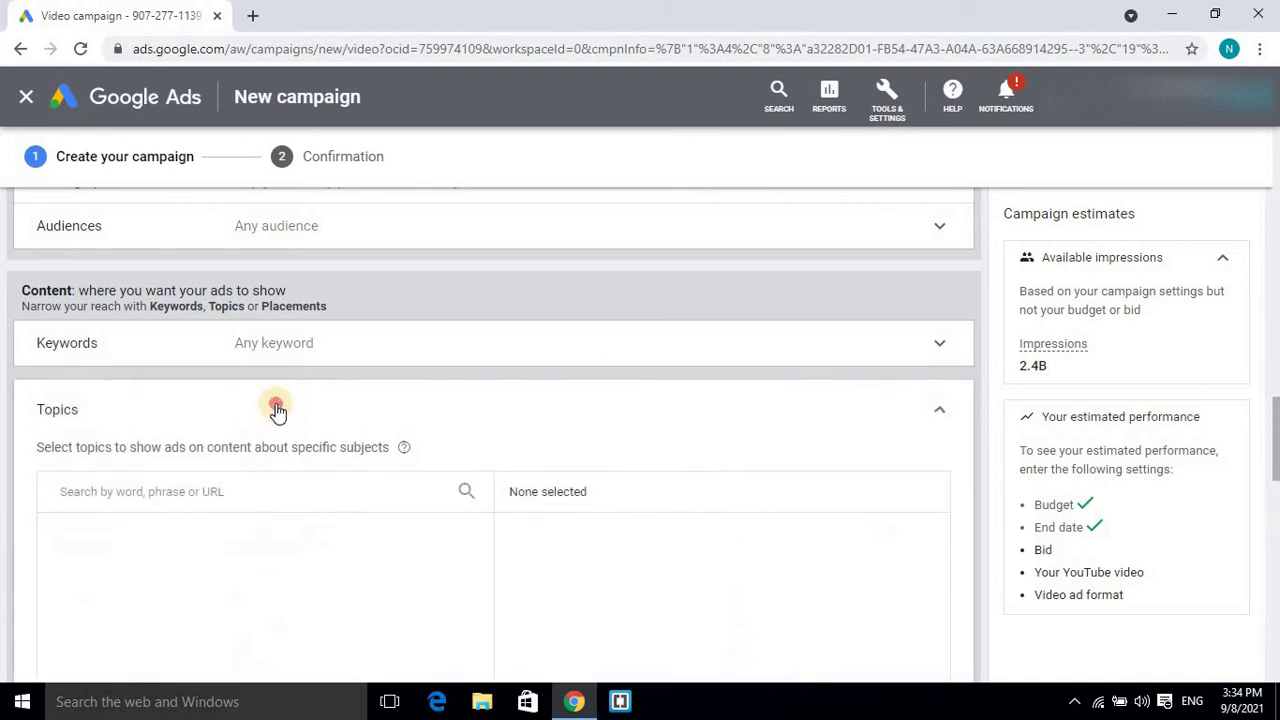
drag(531, 417, 1205, 420)
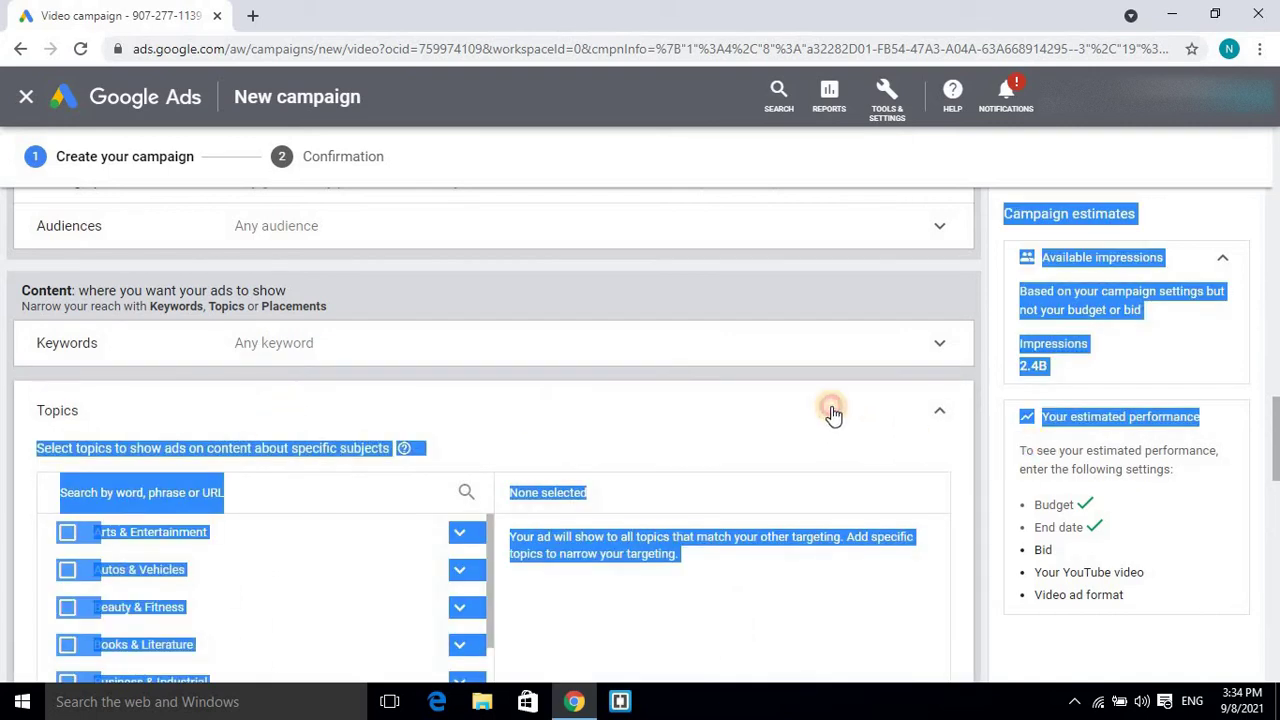
Step: Collapse the topic targeting options and set the ad group's maximum CPV bid to ₹0.10
click(833, 413)
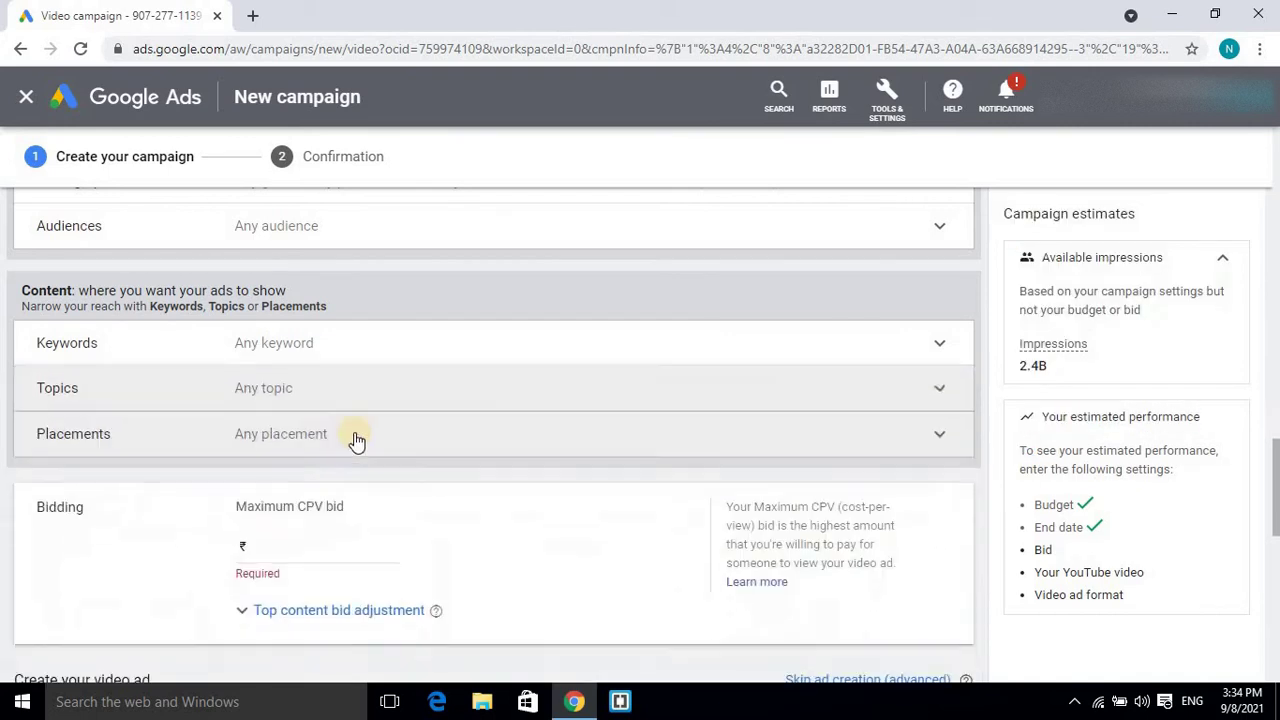
click(183, 392)
click(181, 392)
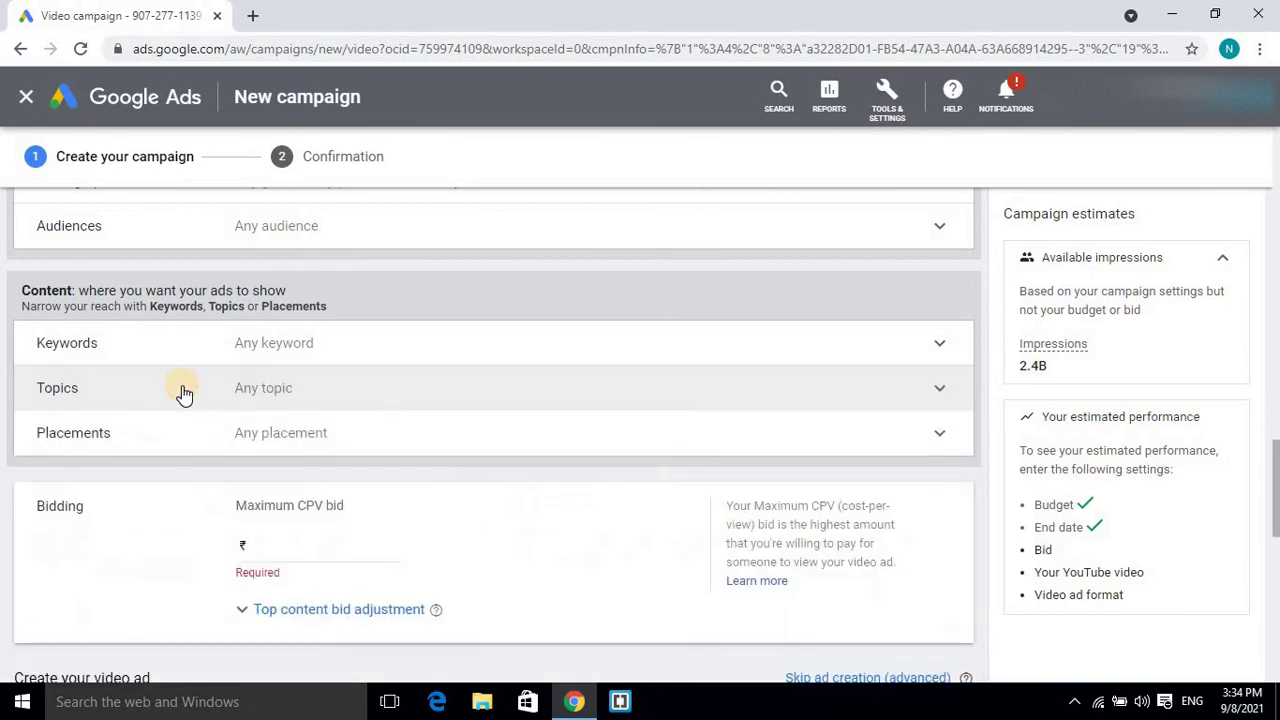
click(342, 546)
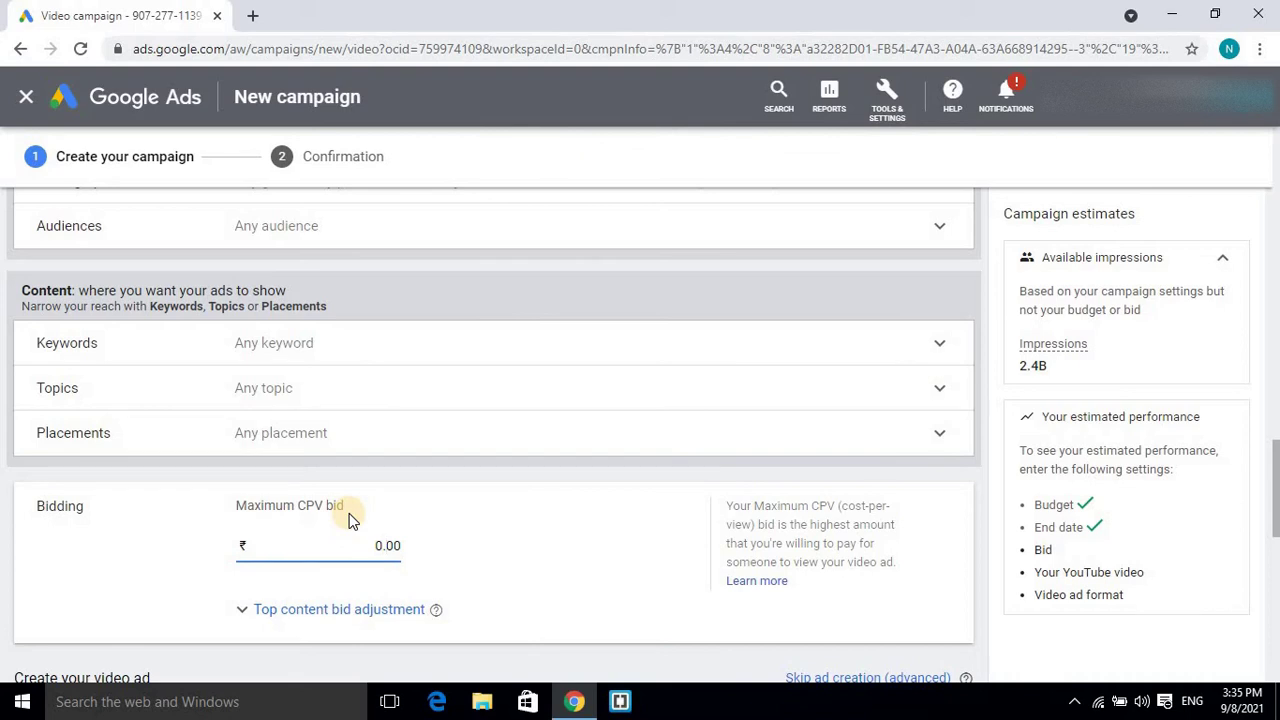
click(638, 600)
Step: Open youtube.com in a new browser tab to find the video for the ad
scroll(632, 603, down, 4)
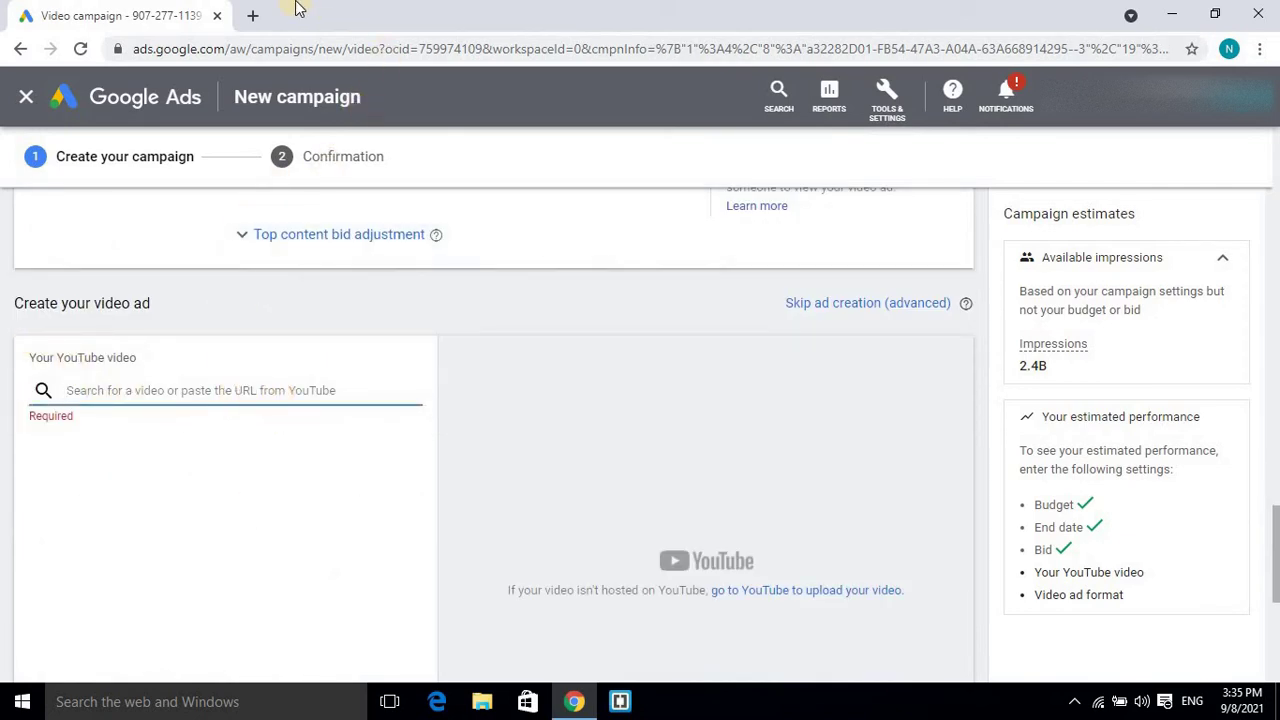
click(252, 16)
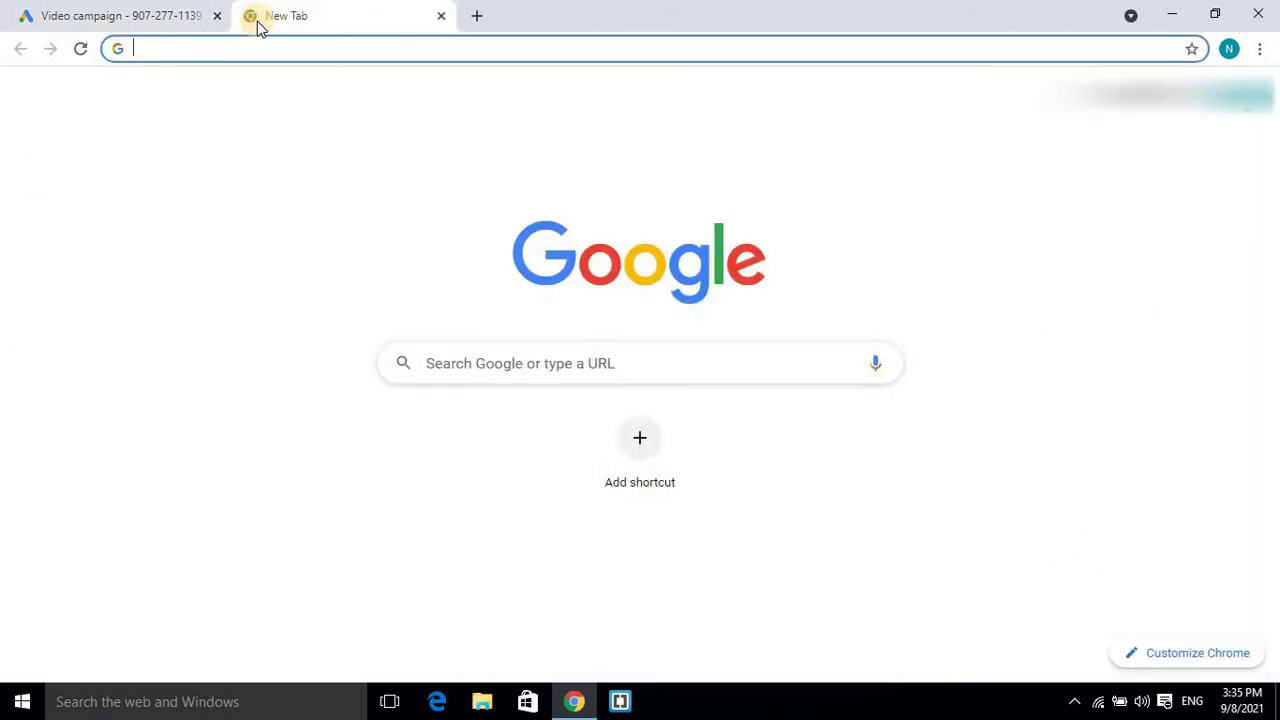
text(youtube)
text(.co)
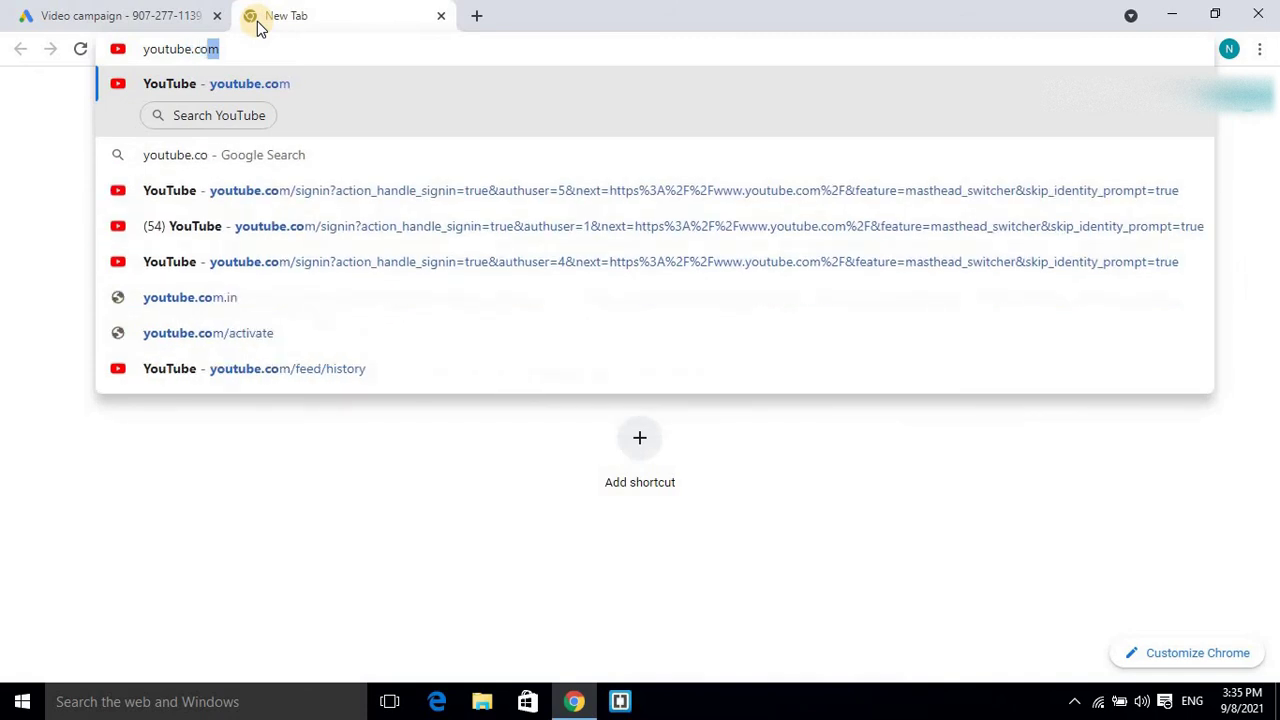
key(Return)
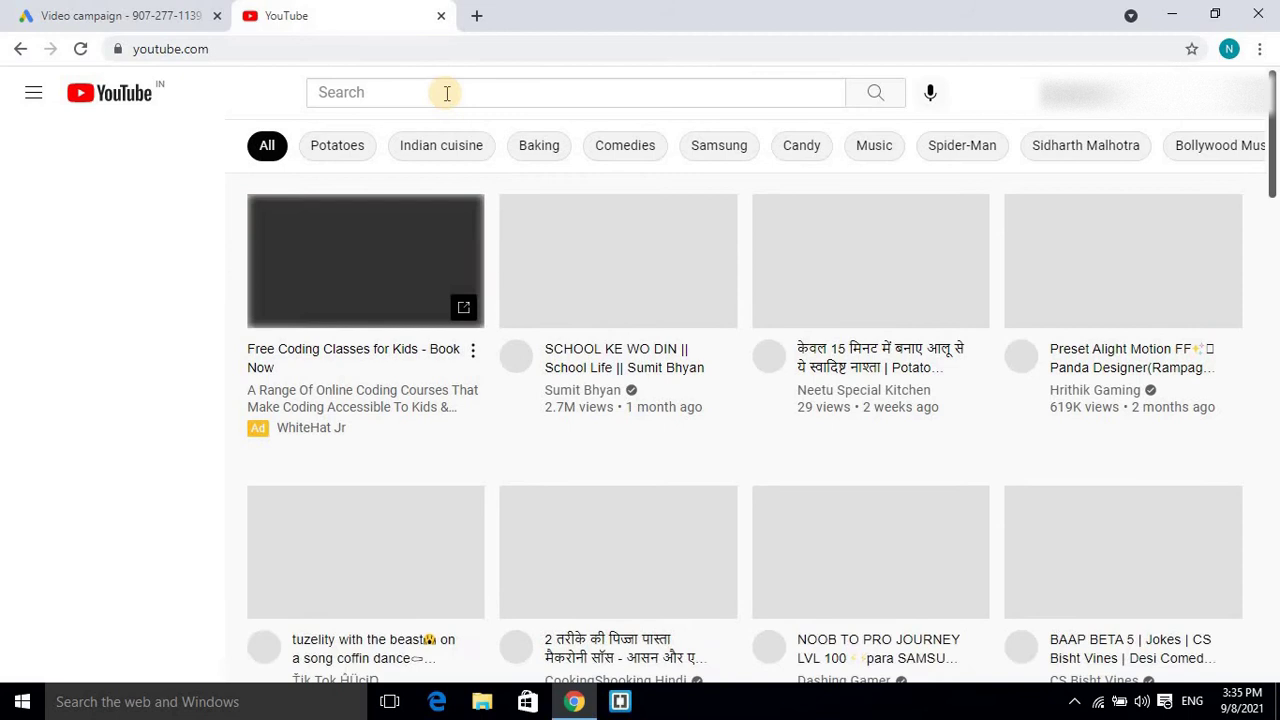
Step: Search YouTube for "neetu special kitchen"
click(447, 92)
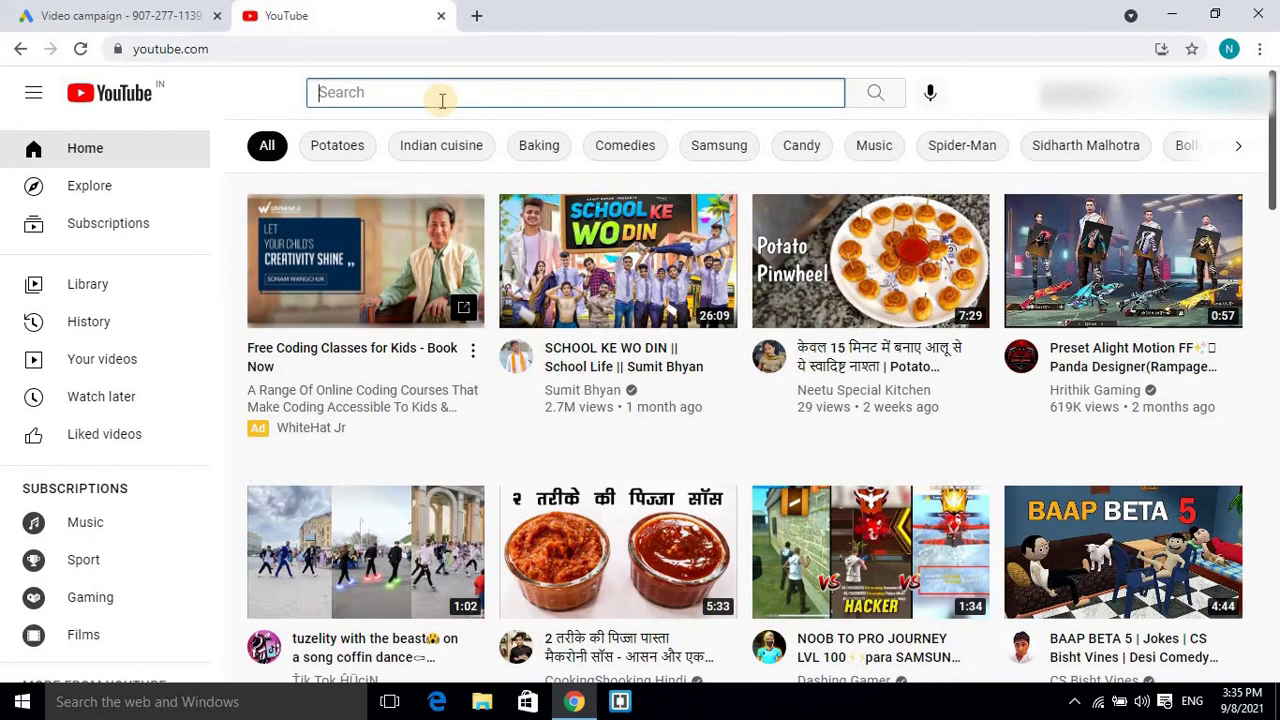
text(nee)
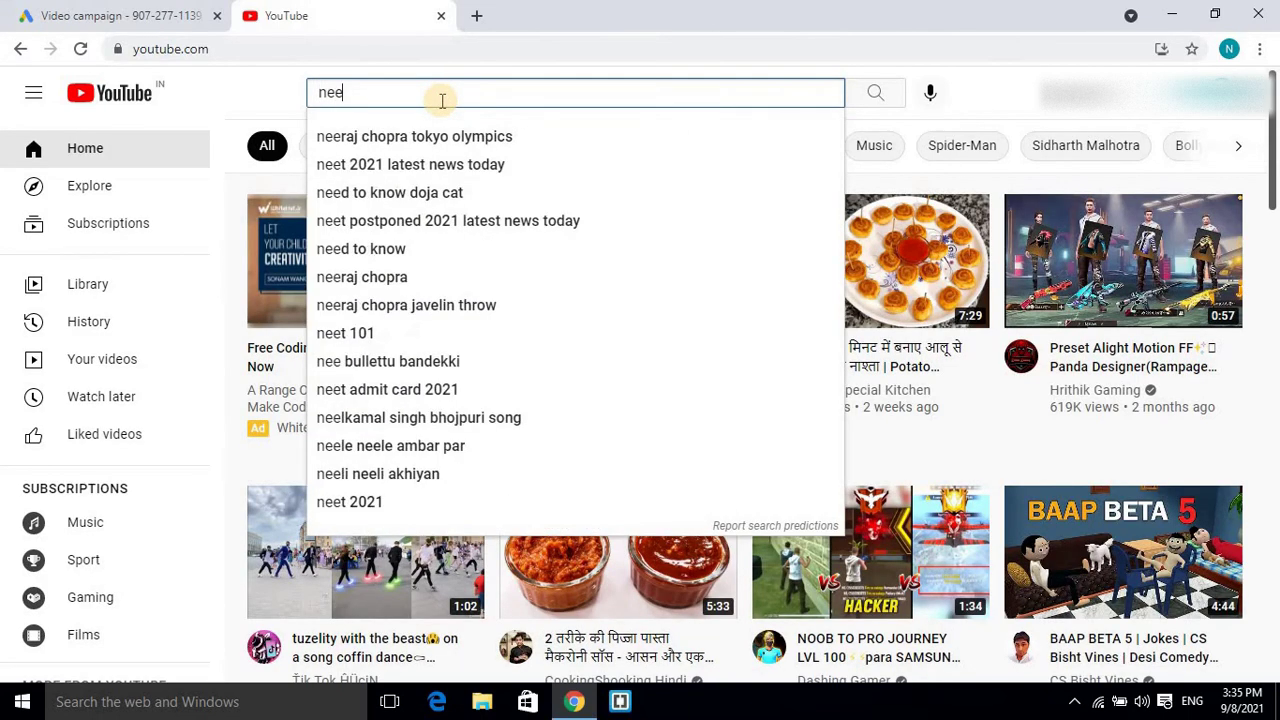
text(tu spe)
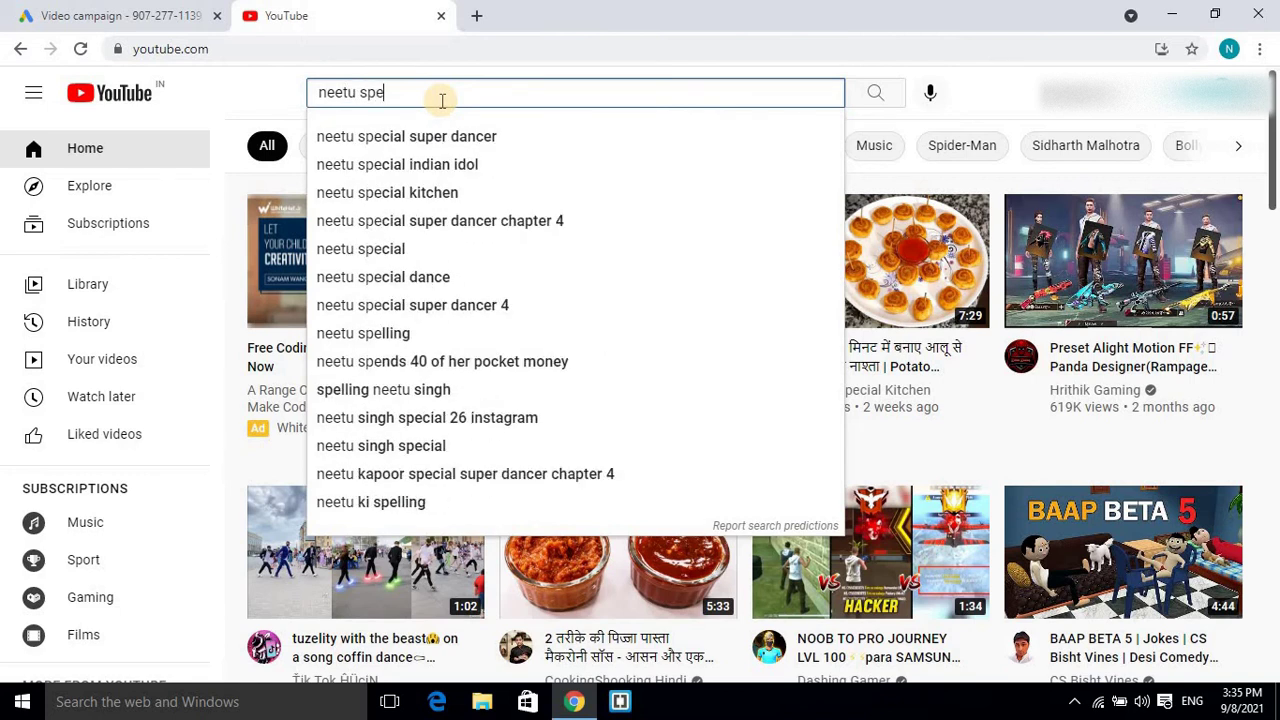
text(cial kitc)
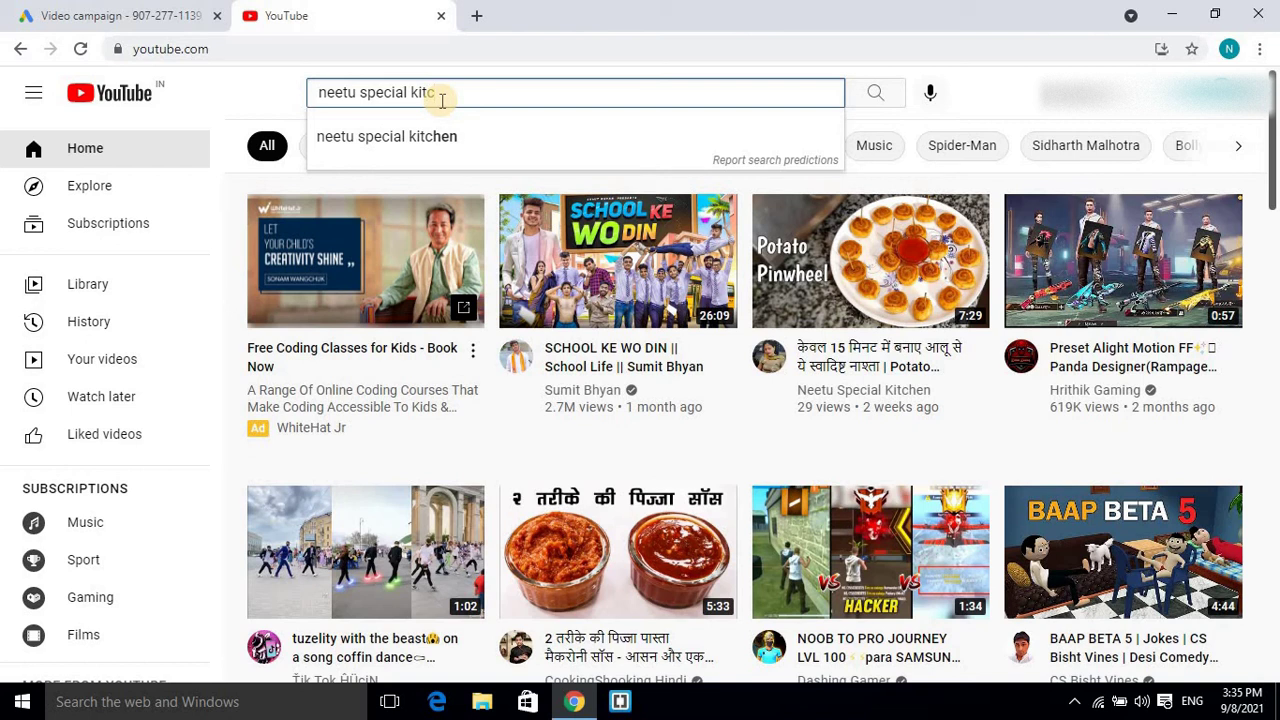
text(hen)
key(Return)
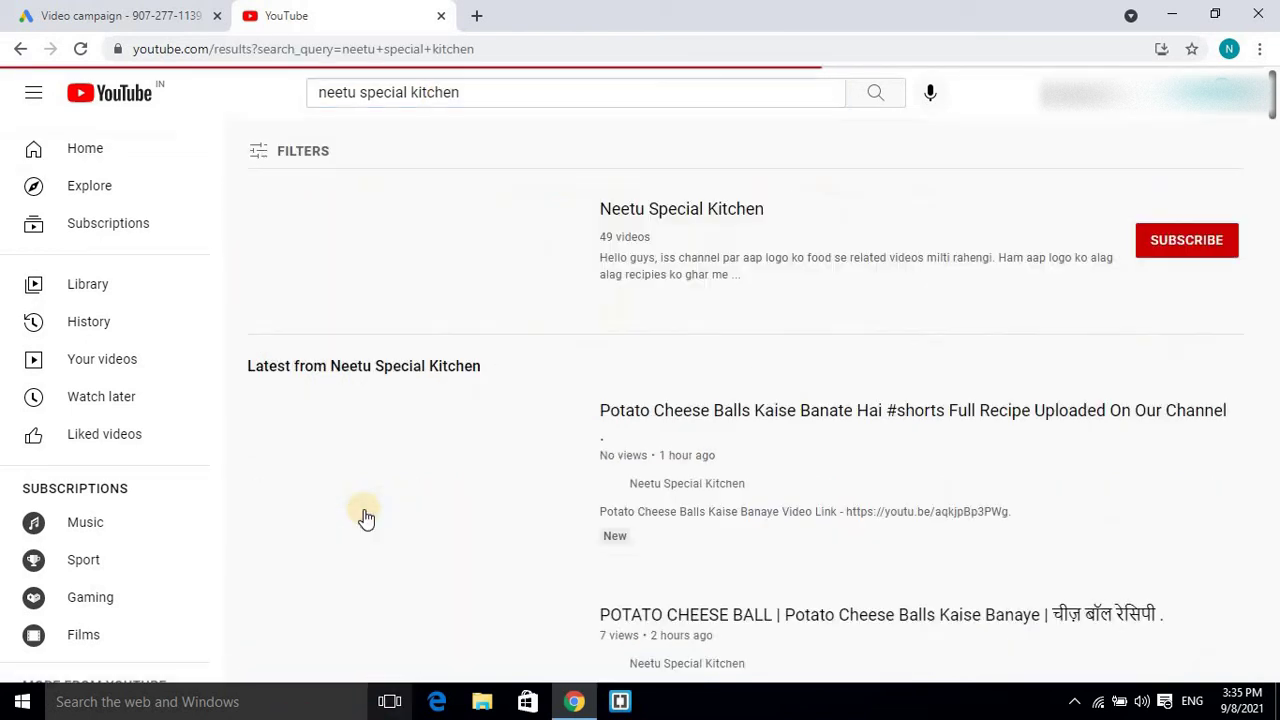
Step: Open the Neetu Special Kitchen channel's video list and open the full-length Potato Pinwheel video
click(420, 262)
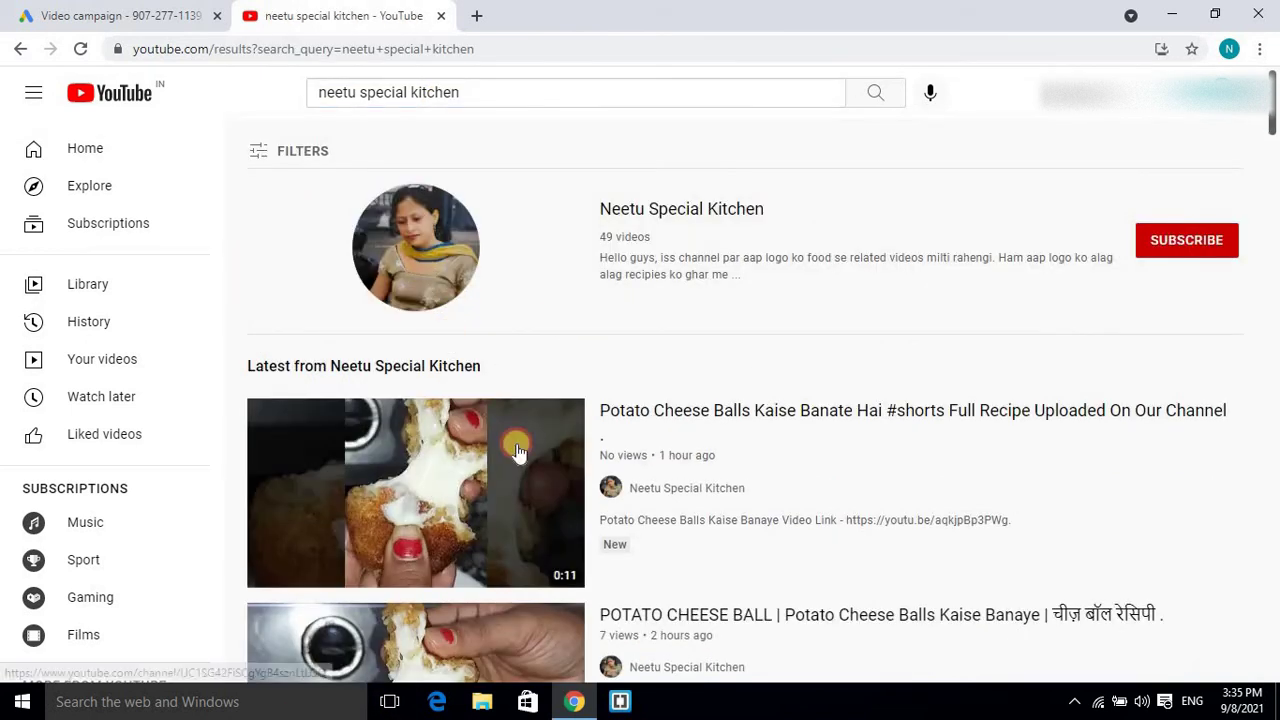
click(405, 240)
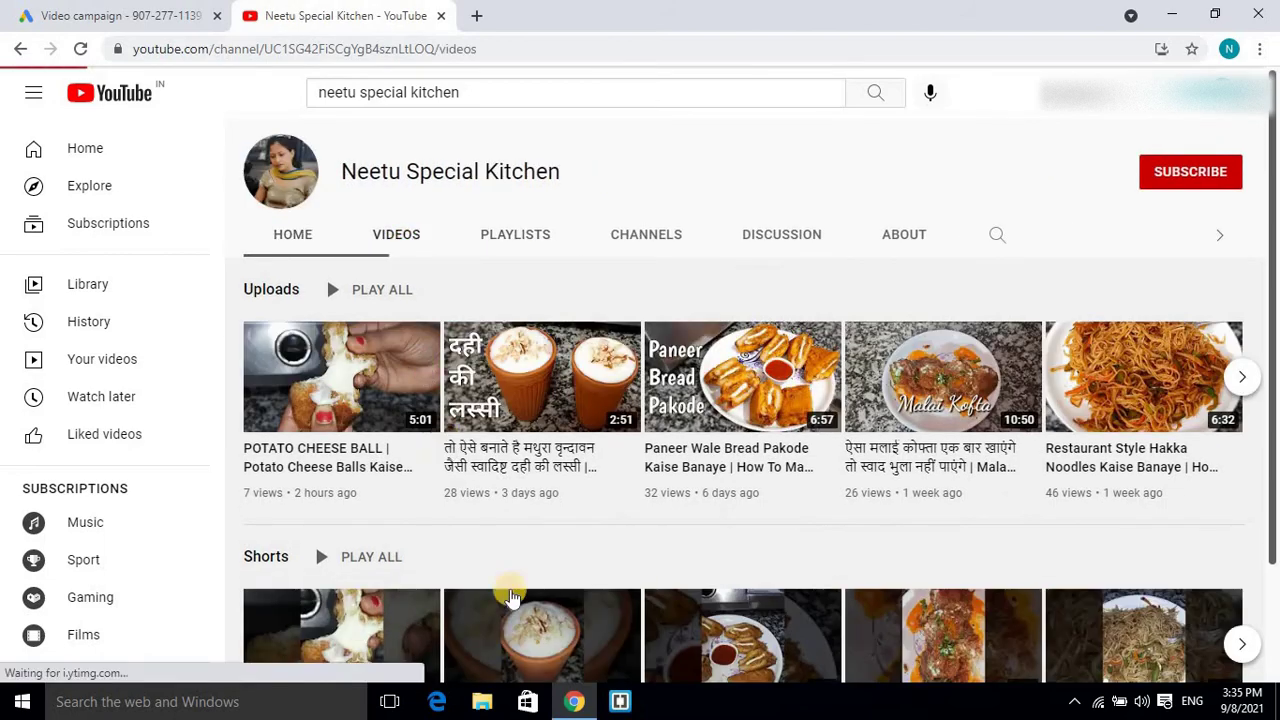
scroll(731, 400, down, 5)
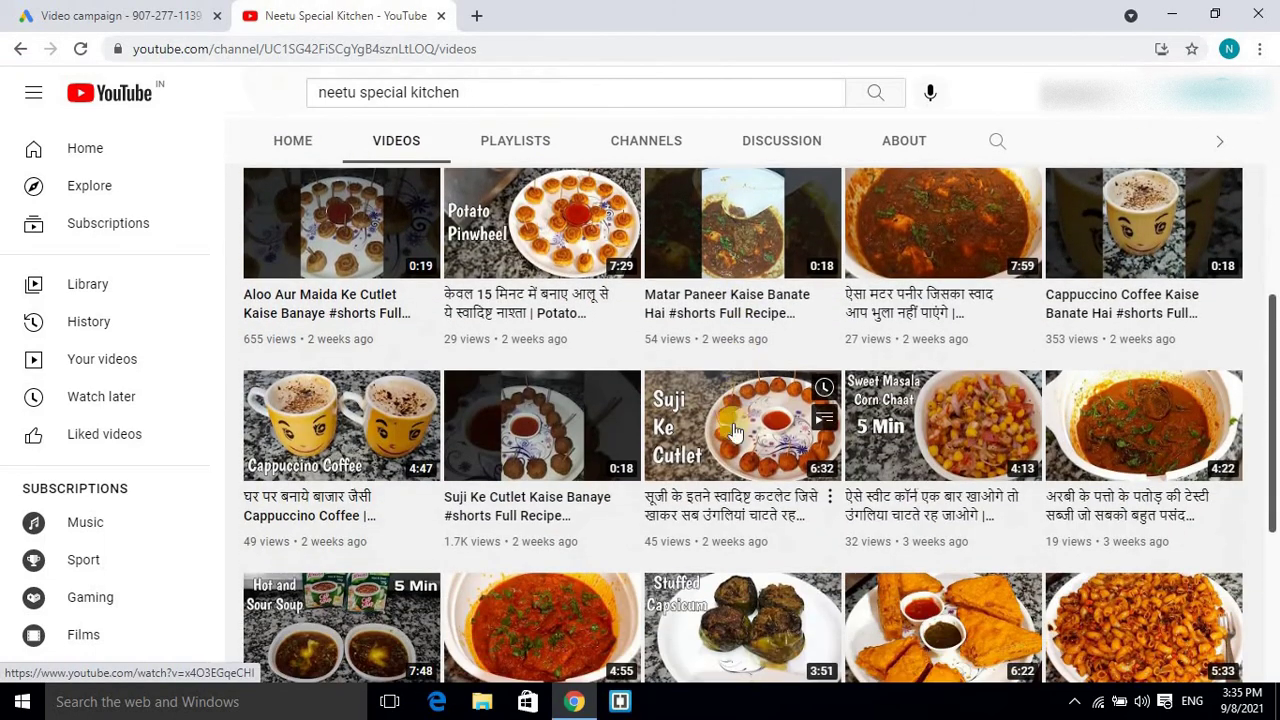
click(541, 240)
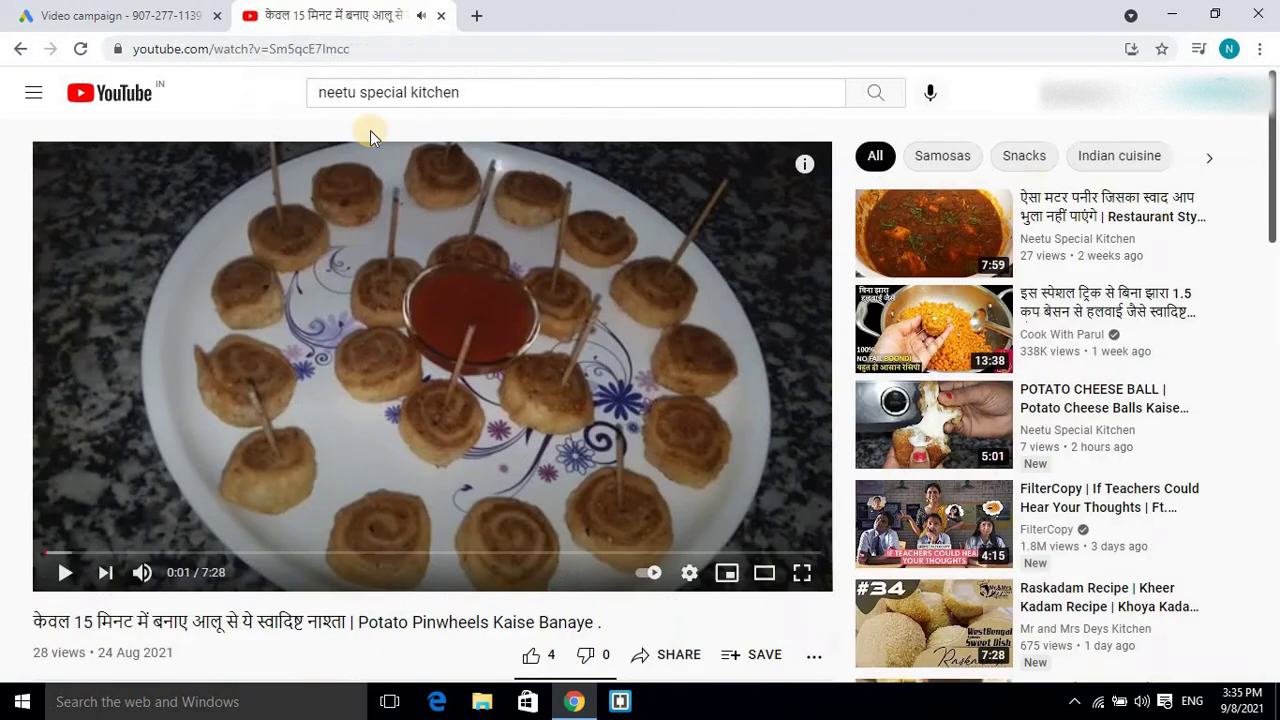
Step: Copy the full URL of the Potato Pinwheels video
click(354, 47)
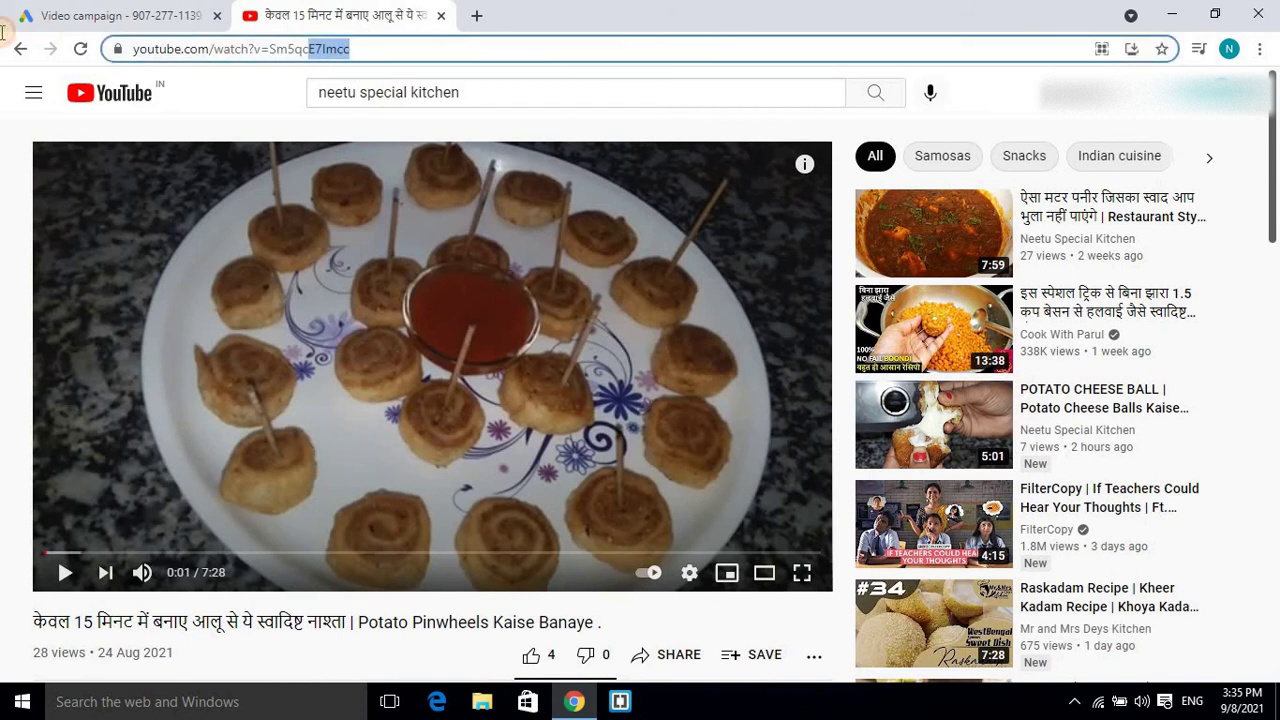
right_click(165, 48)
click(216, 118)
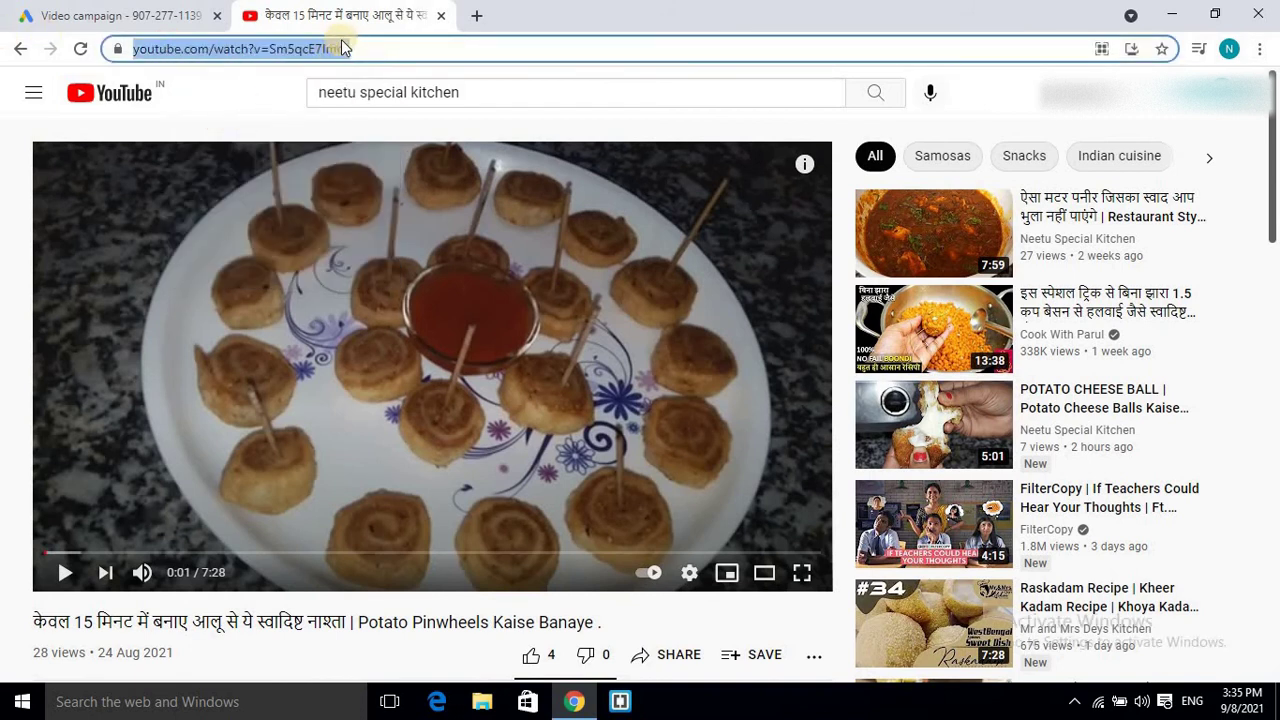
key(End)
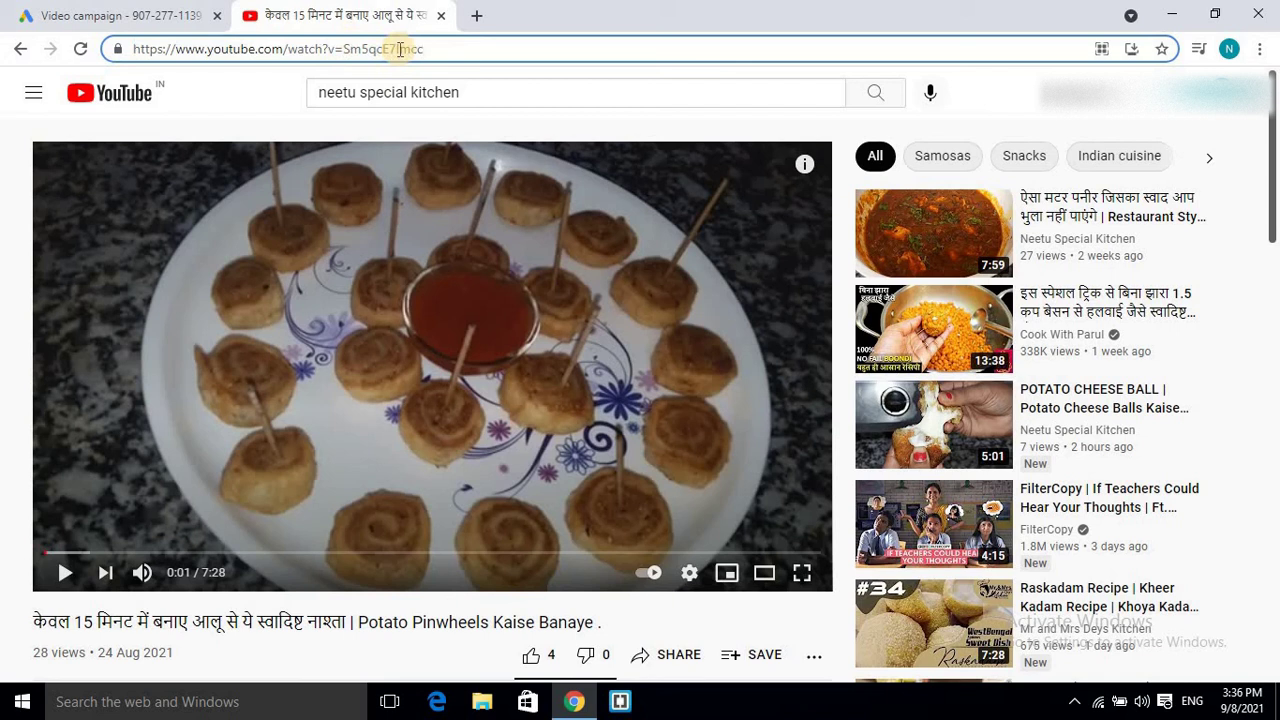
scroll(516, 204, down, 1)
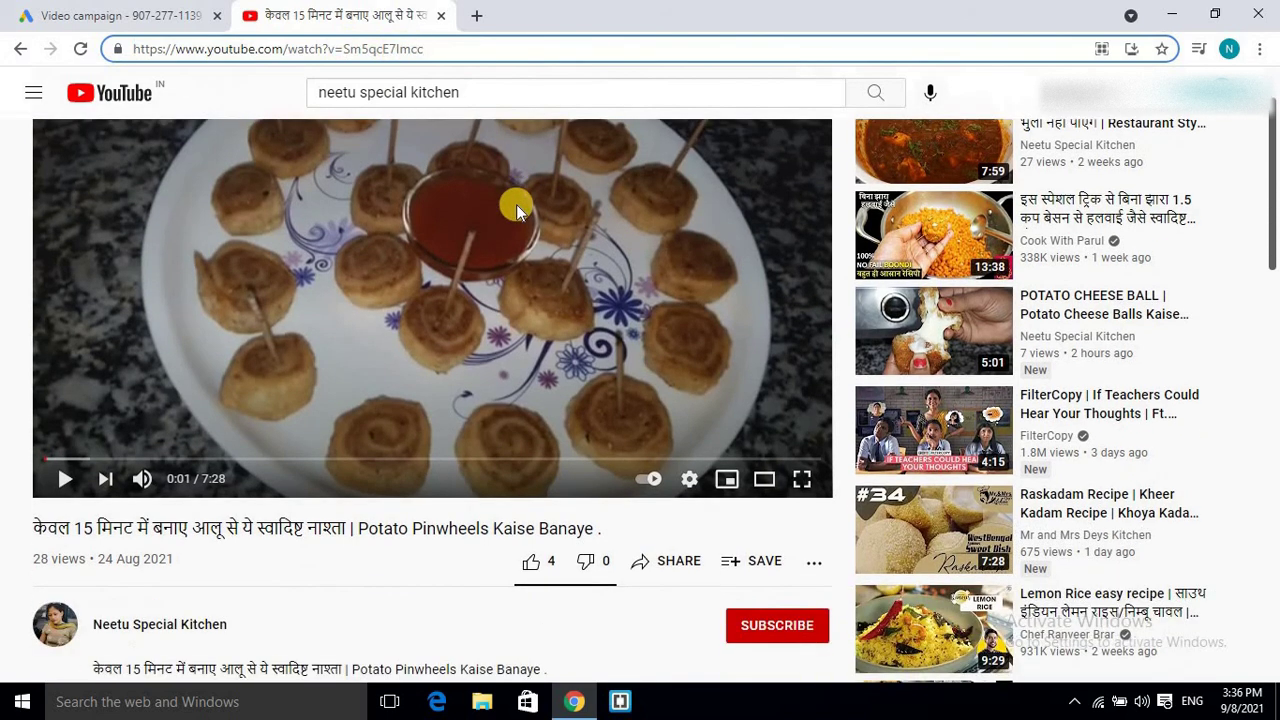
scroll(516, 204, up, 1)
drag(430, 48, 55, 45)
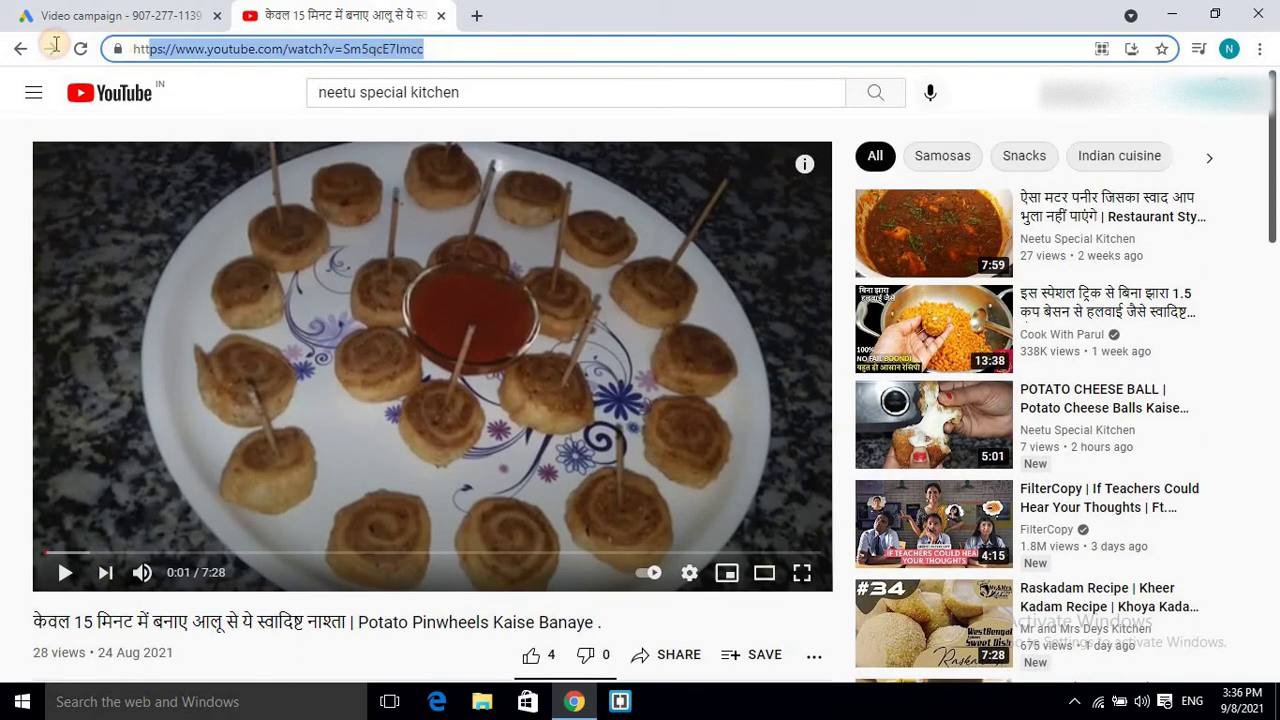
right_click(250, 48)
click(290, 124)
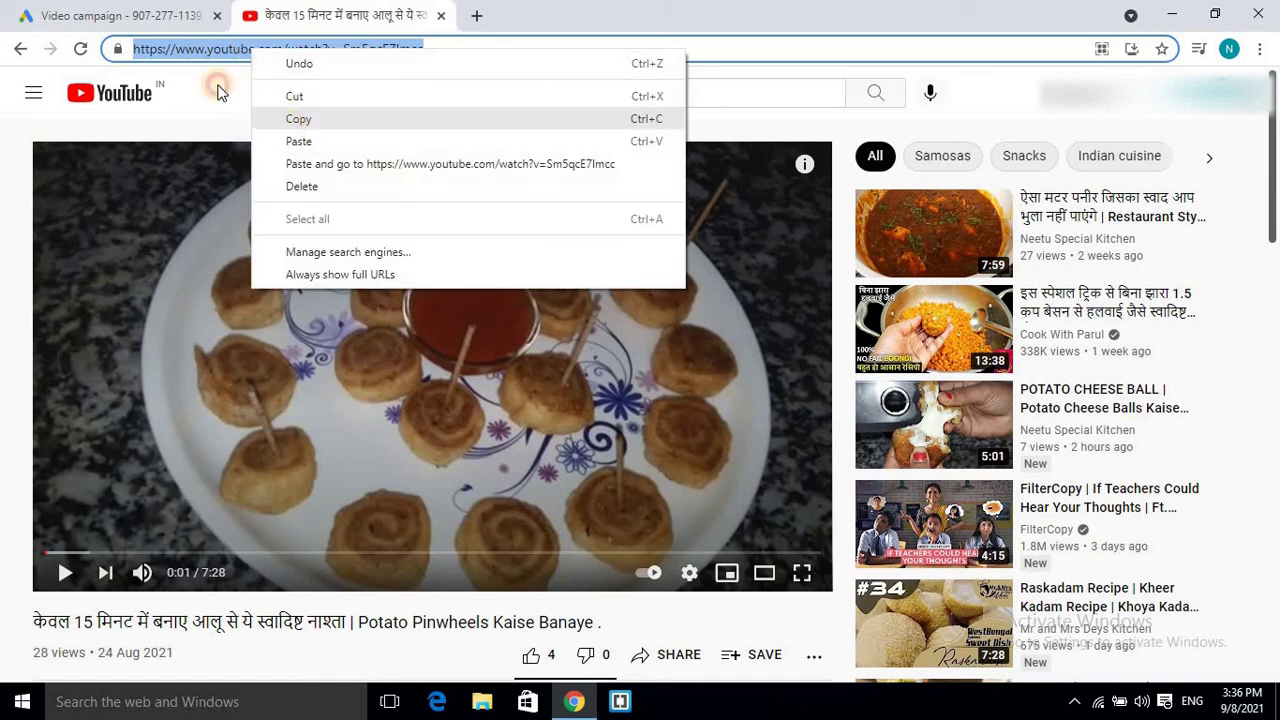
Step: Return to the Google Ads campaign, paste the copied URL as the ad's YouTube video and select the matching Potato Pinwheel video
click(120, 15)
click(185, 395)
right_click(180, 398)
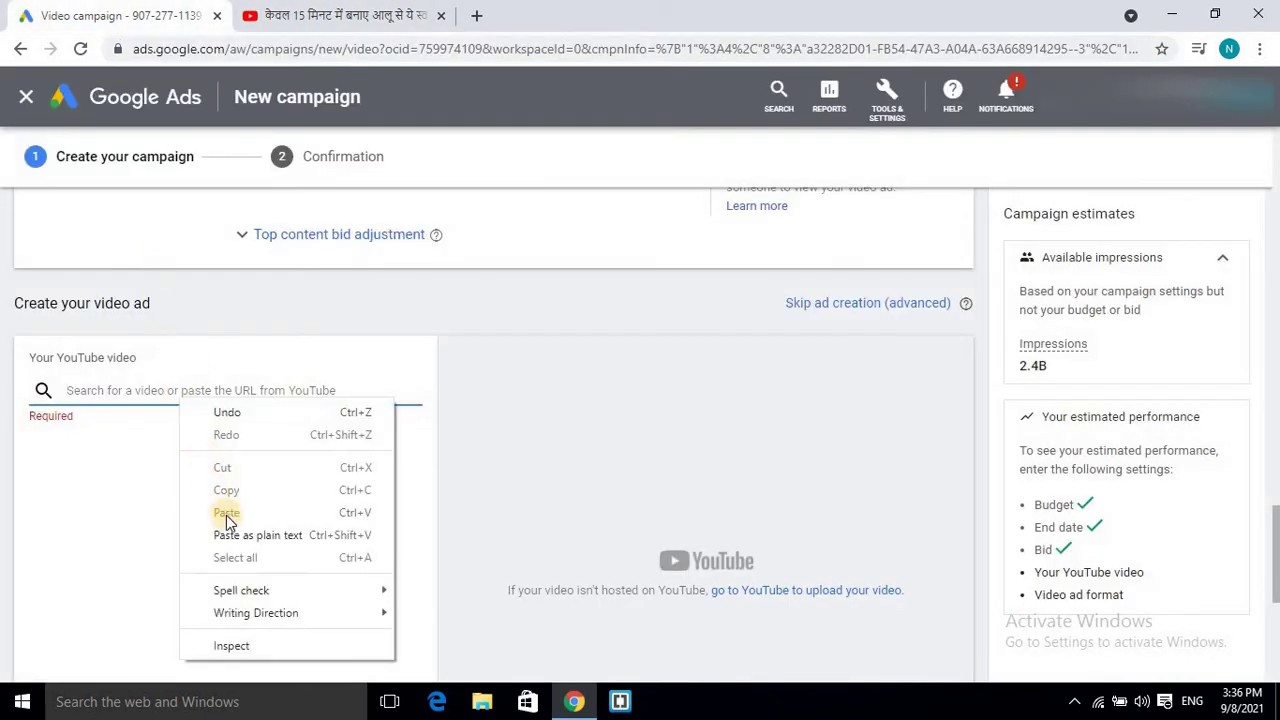
click(228, 509)
click(243, 424)
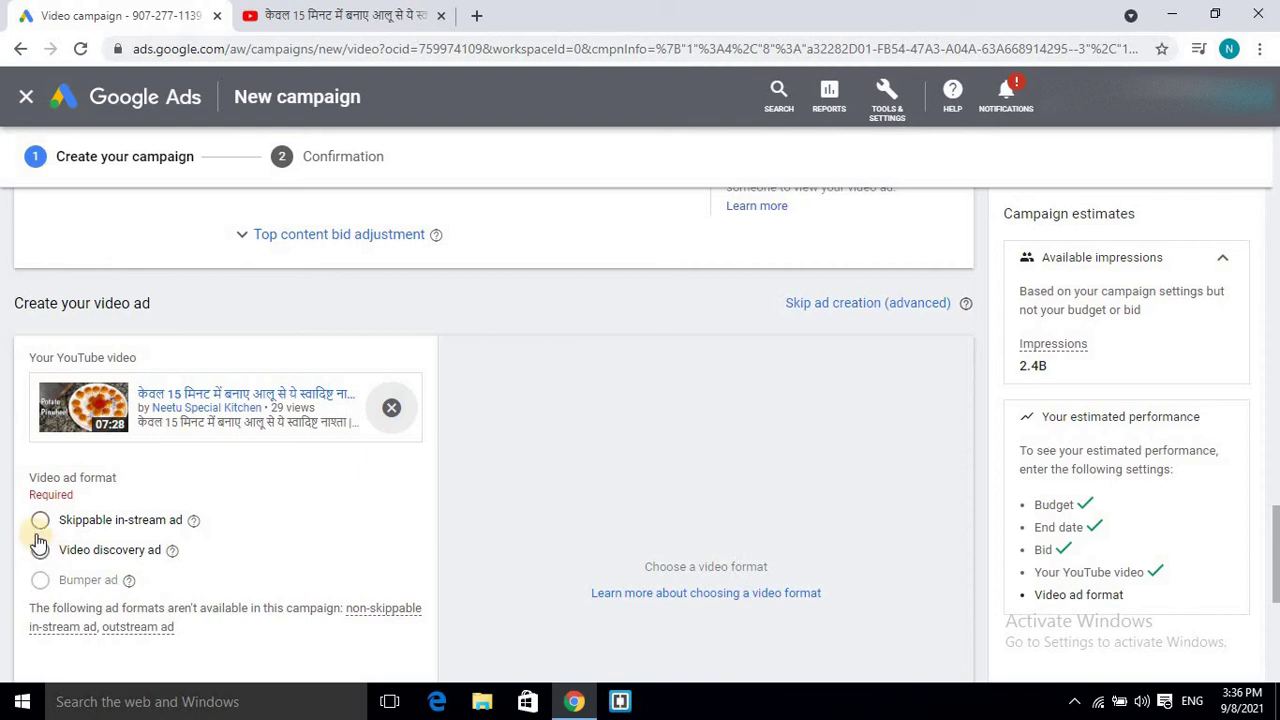
Step: Preview the skippable in-stream format, choose Video discovery ad as the format instead and select the first thumbnail
click(40, 528)
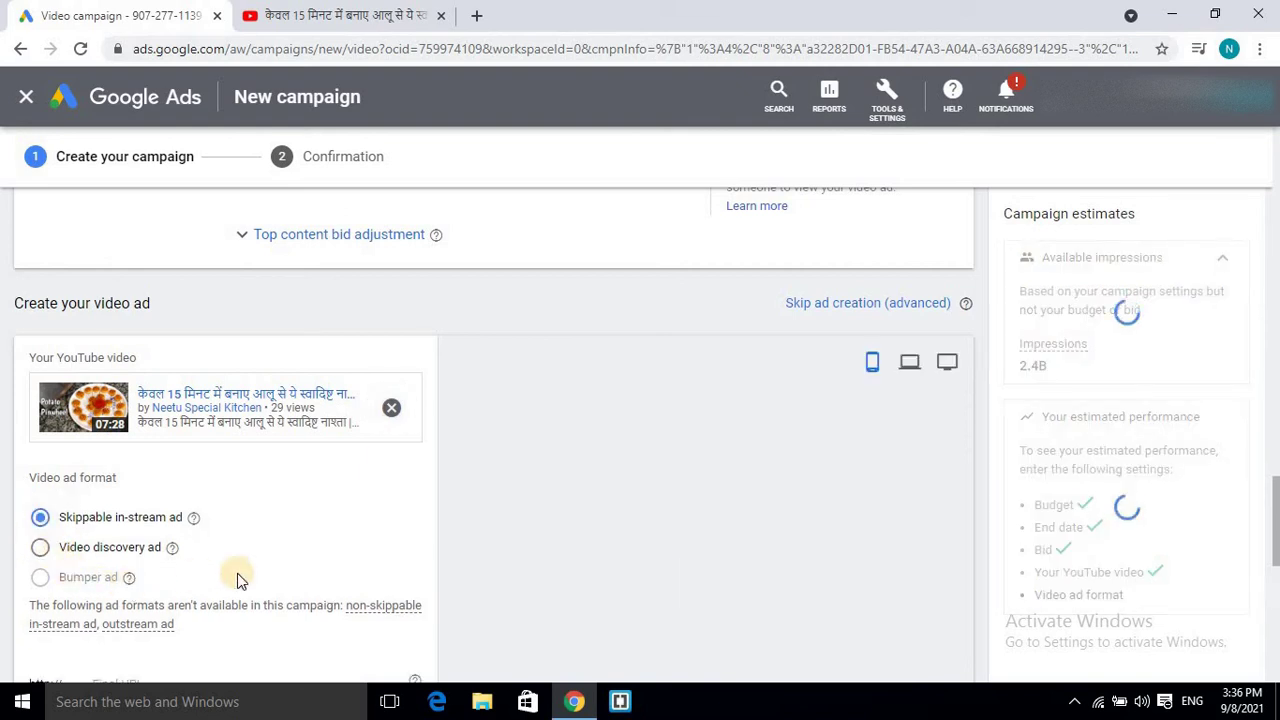
scroll(590, 530, down, 1)
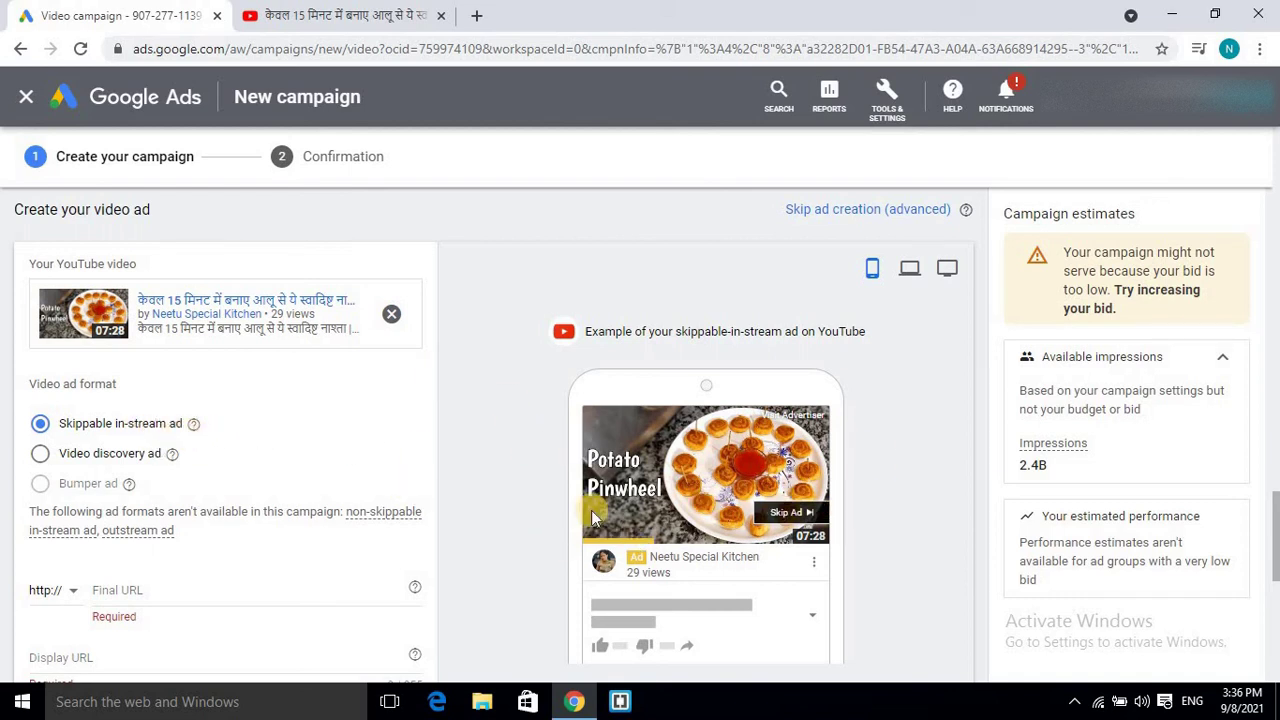
click(60, 456)
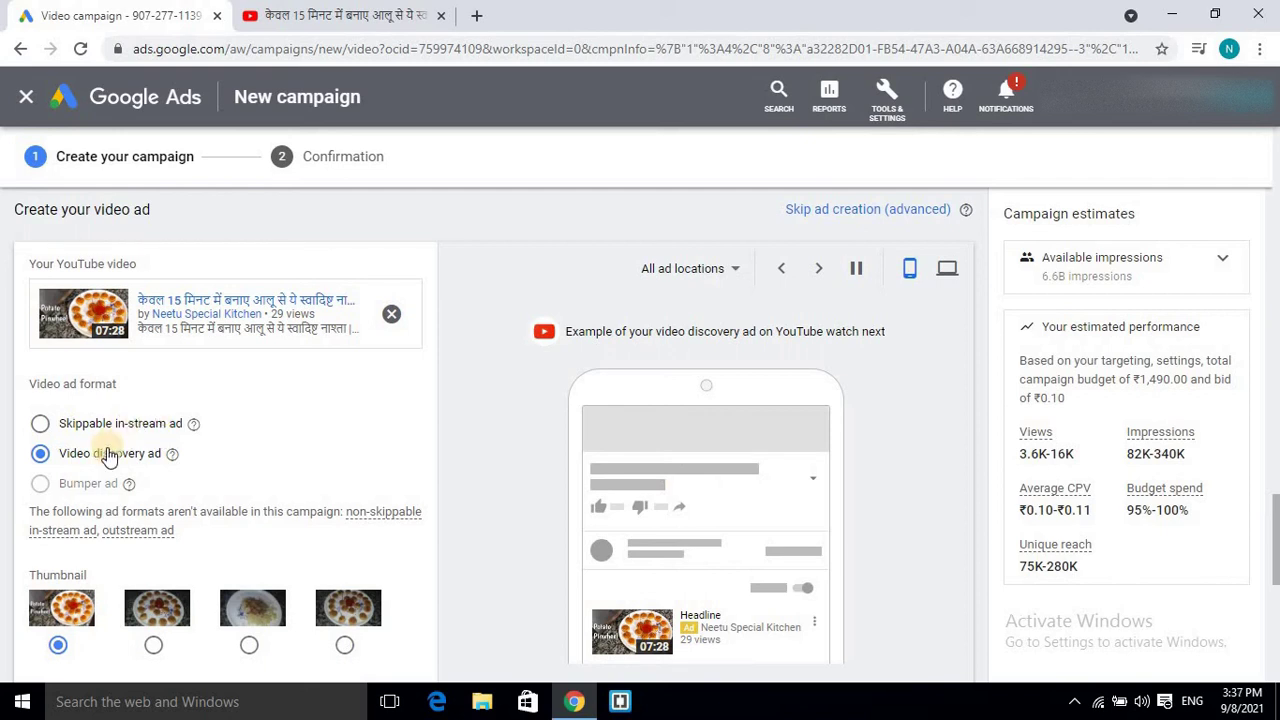
scroll(170, 486, down, 1)
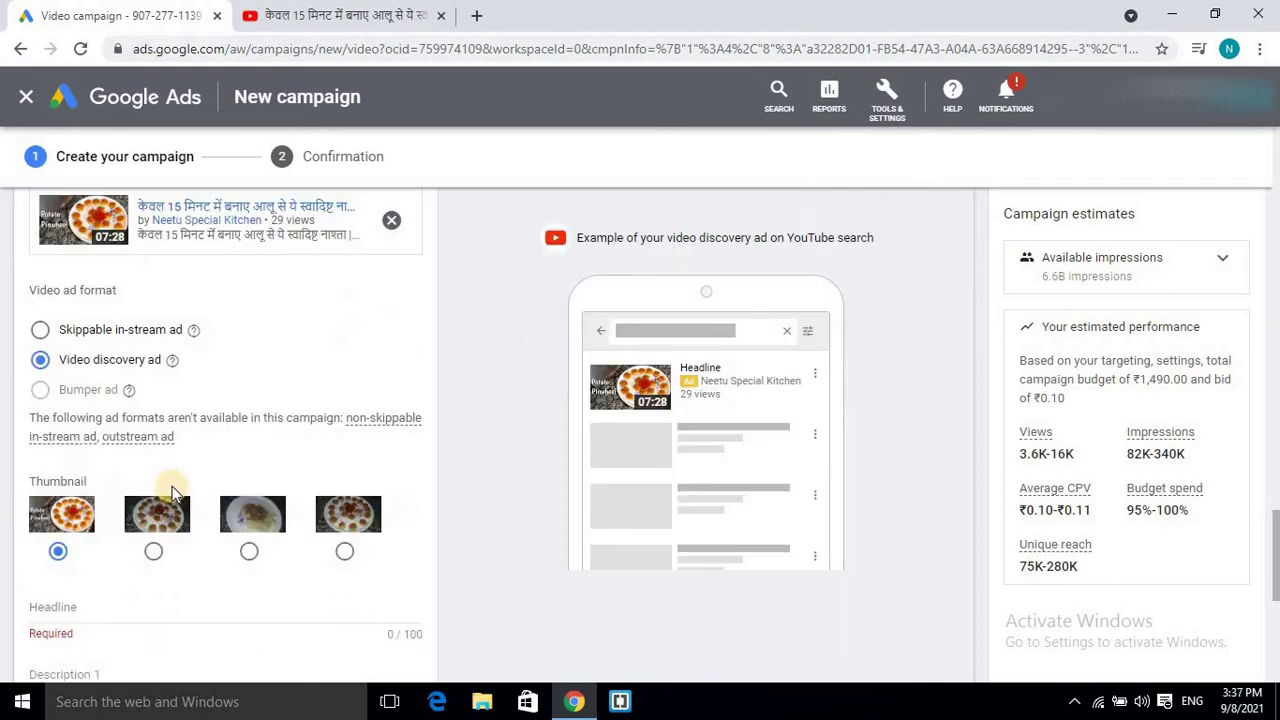
click(57, 552)
Step: Copy the Hindi part of the YouTube video's title, "केवल 15 मिनट में बनाए आलू से ये स्वादिष्ट नाश्ता", into the ad's headline
scroll(115, 420, down, 2)
click(100, 437)
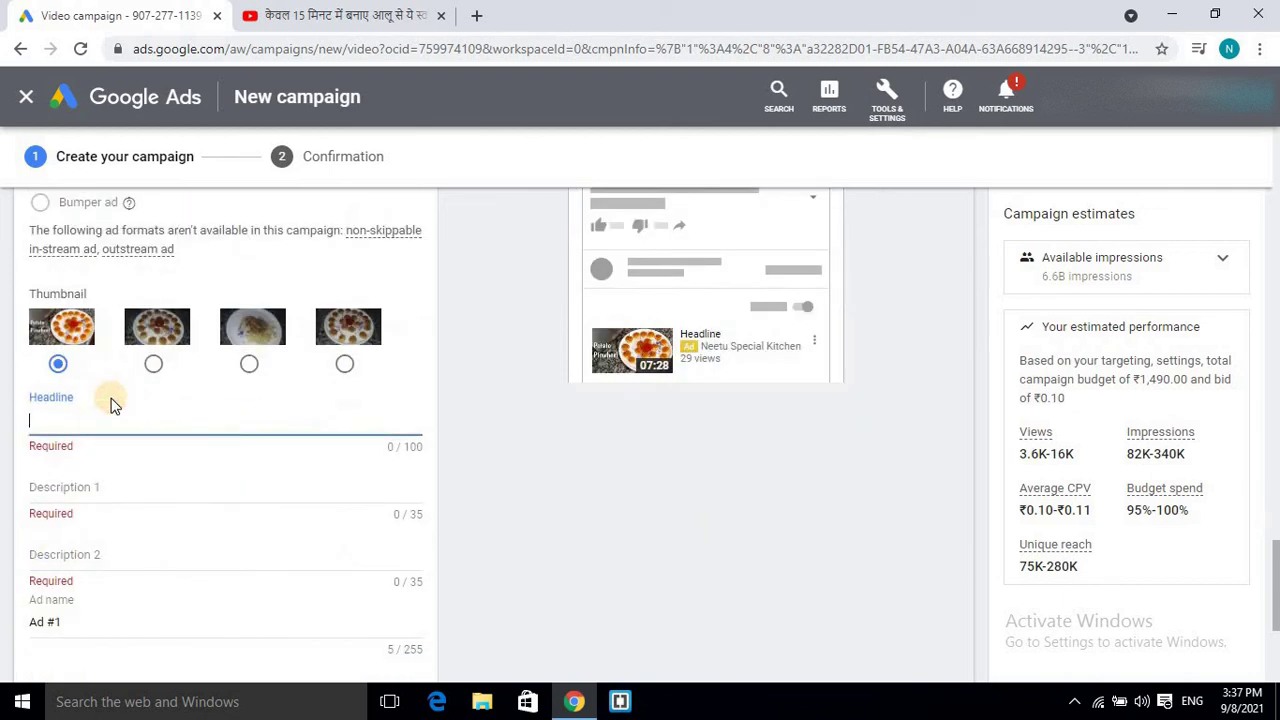
click(345, 15)
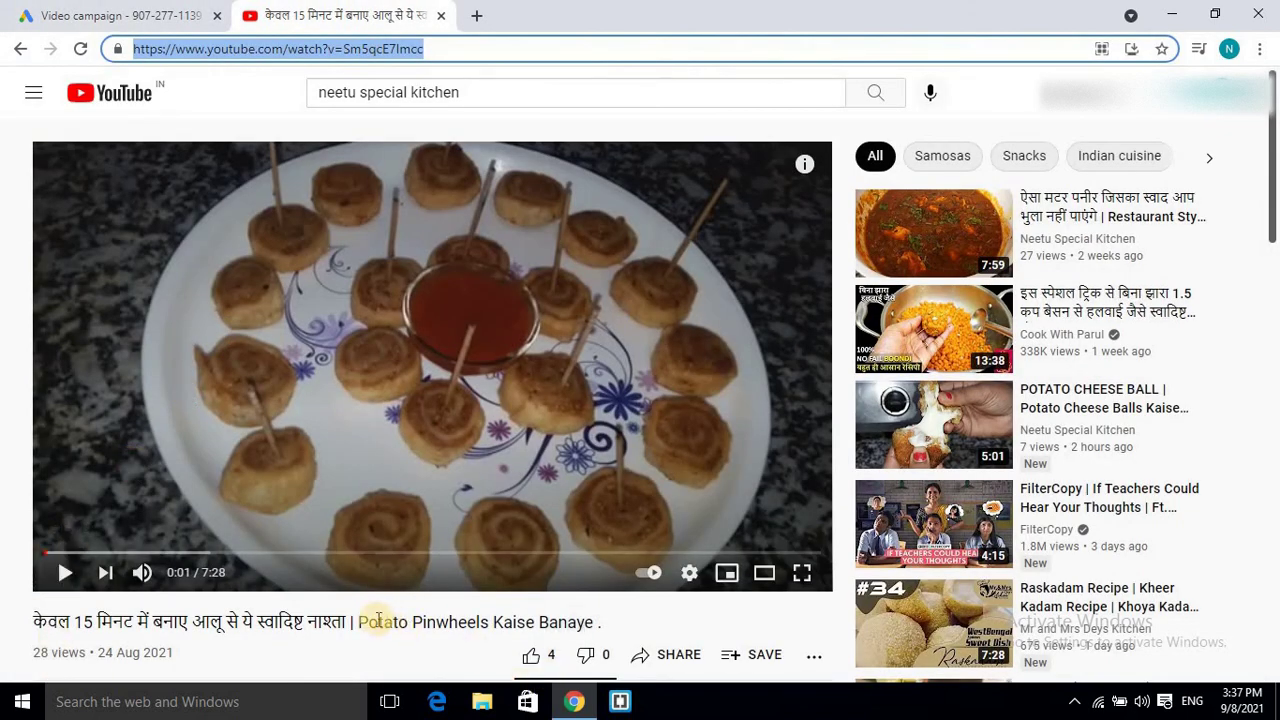
drag(358, 622, 558, 622)
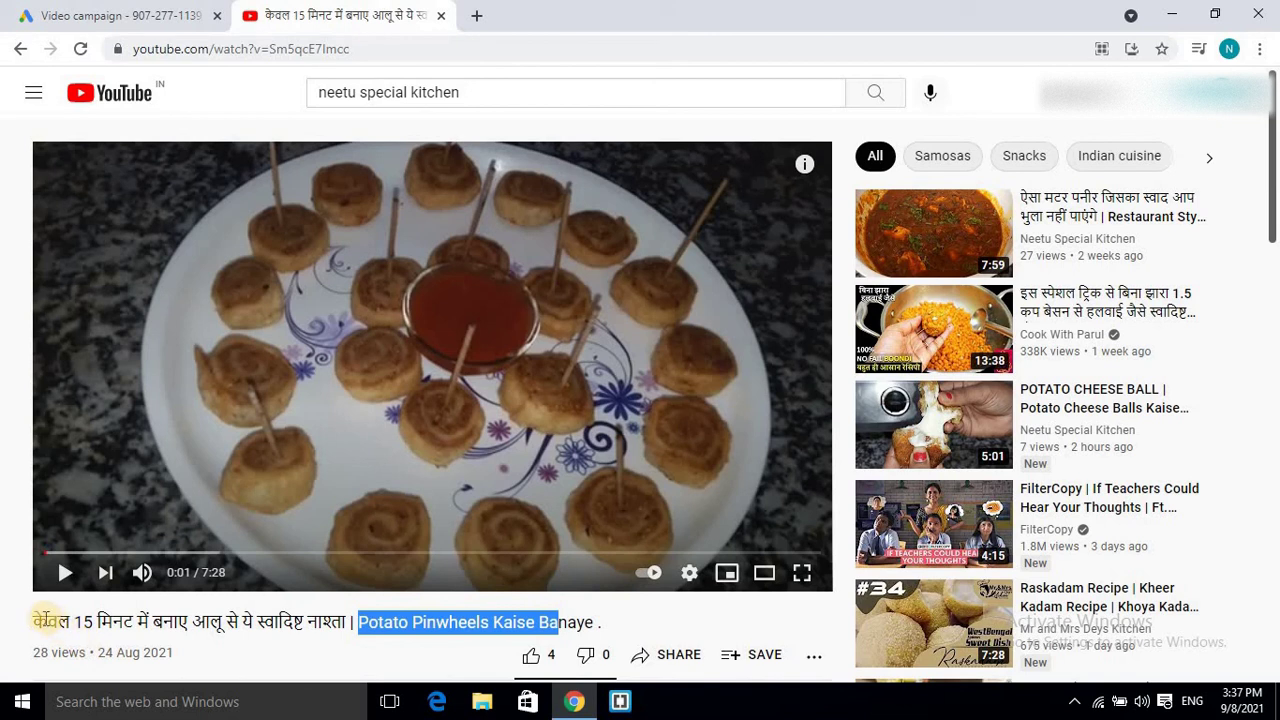
drag(34, 621, 349, 615)
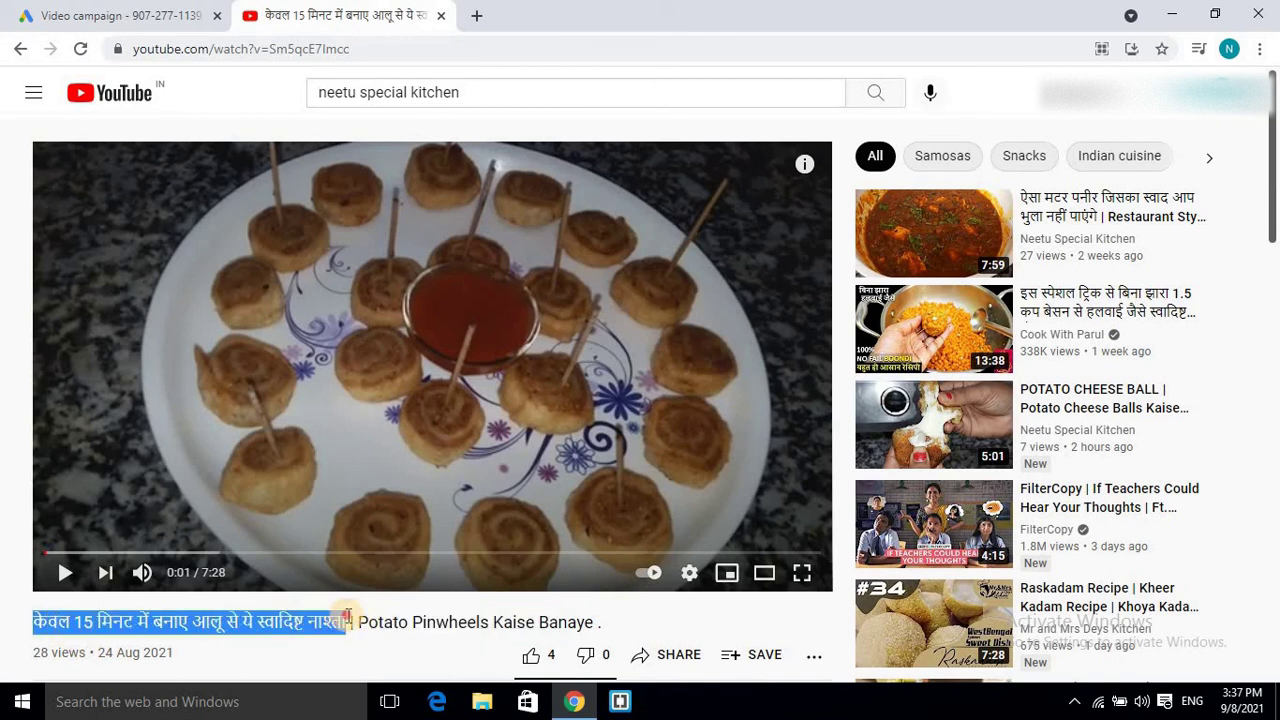
right_click(338, 612)
click(360, 500)
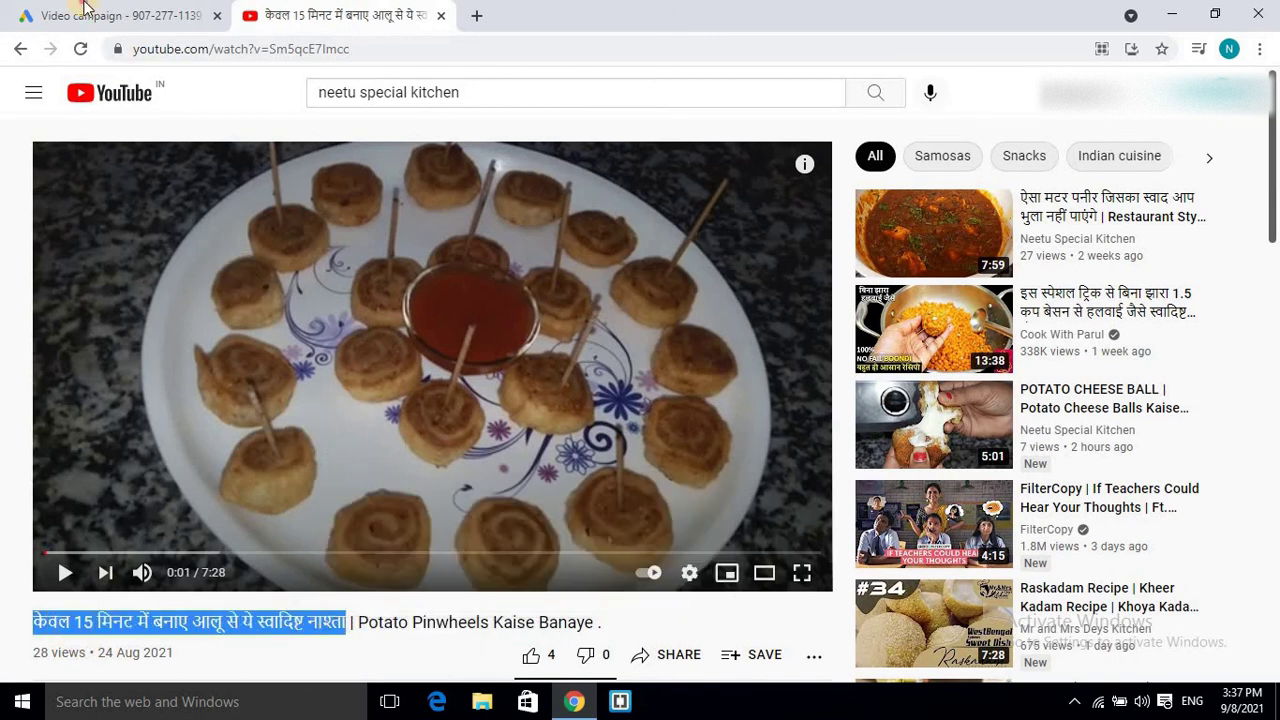
click(85, 8)
right_click(160, 420)
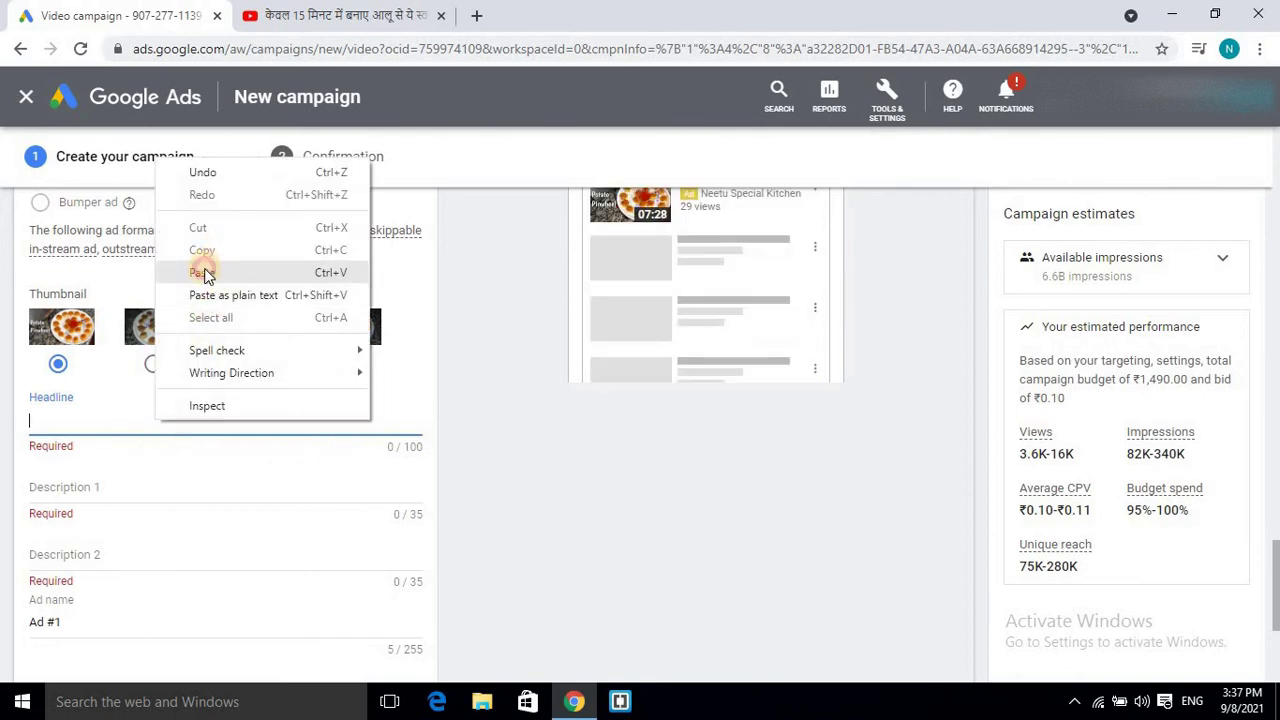
click(204, 273)
Step: Copy the full title of the Potato Pinwheels video from its YouTube page, including "| Potato Pinwheels Kaise Banaye ."
click(290, 15)
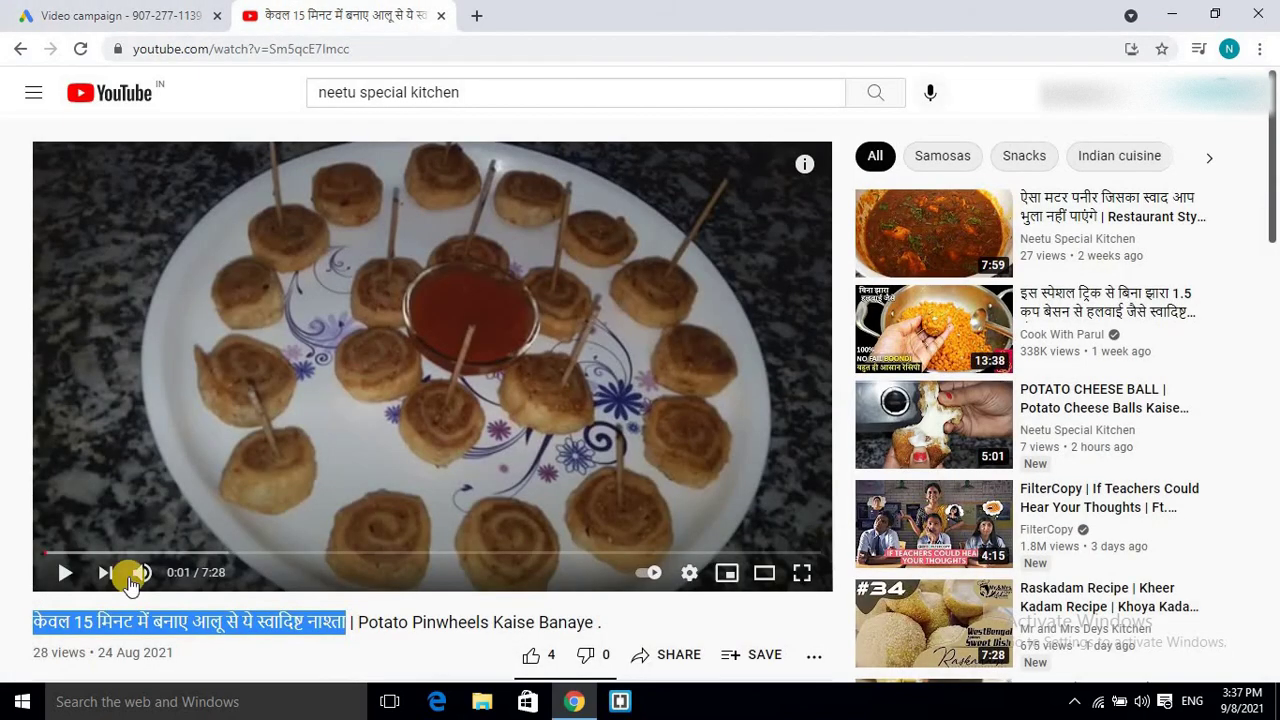
click(38, 616)
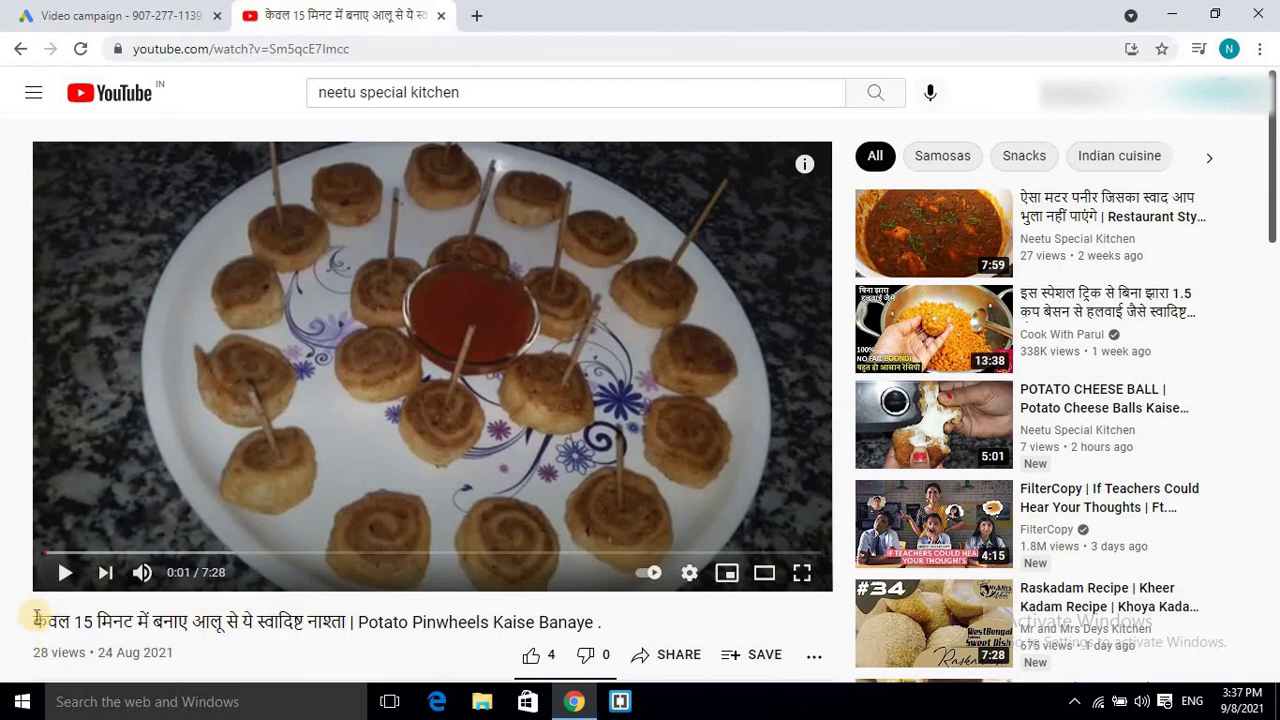
drag(36, 616, 605, 622)
right_click(536, 614)
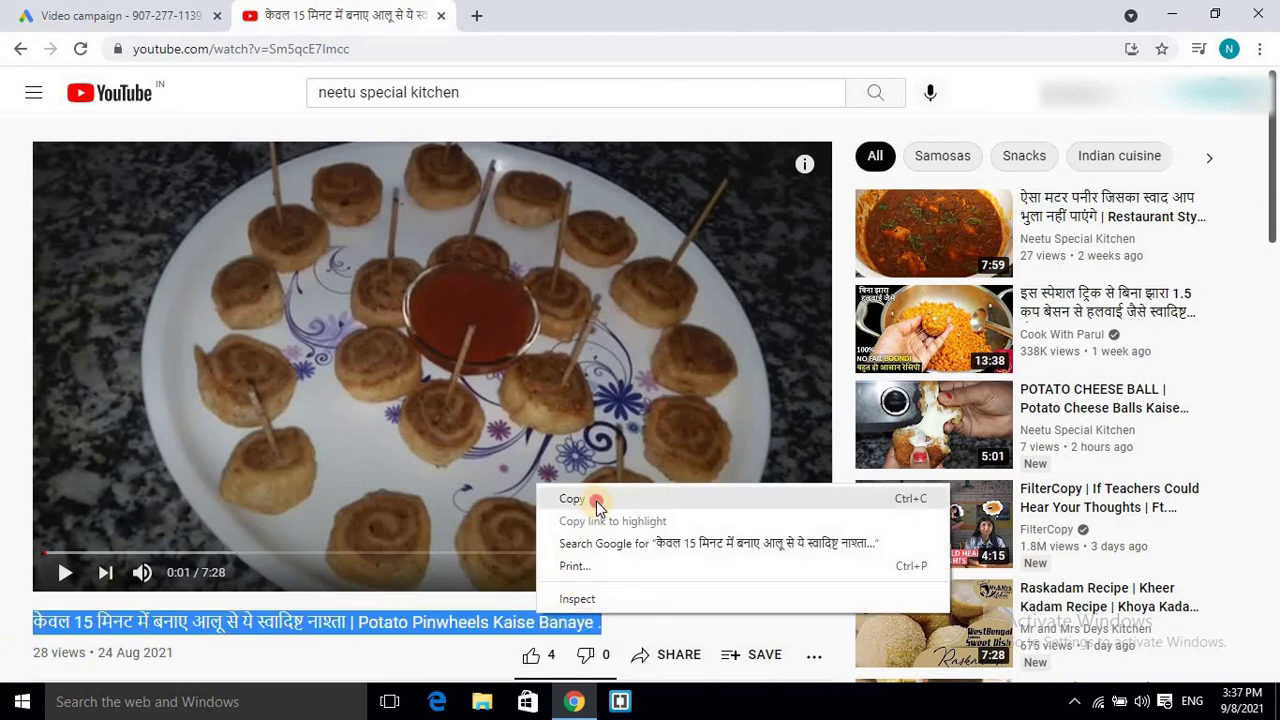
click(596, 500)
Step: Return to the Google Ads campaign and replace the ad's headline with the copied full video title
click(110, 15)
drag(285, 420, 0, 365)
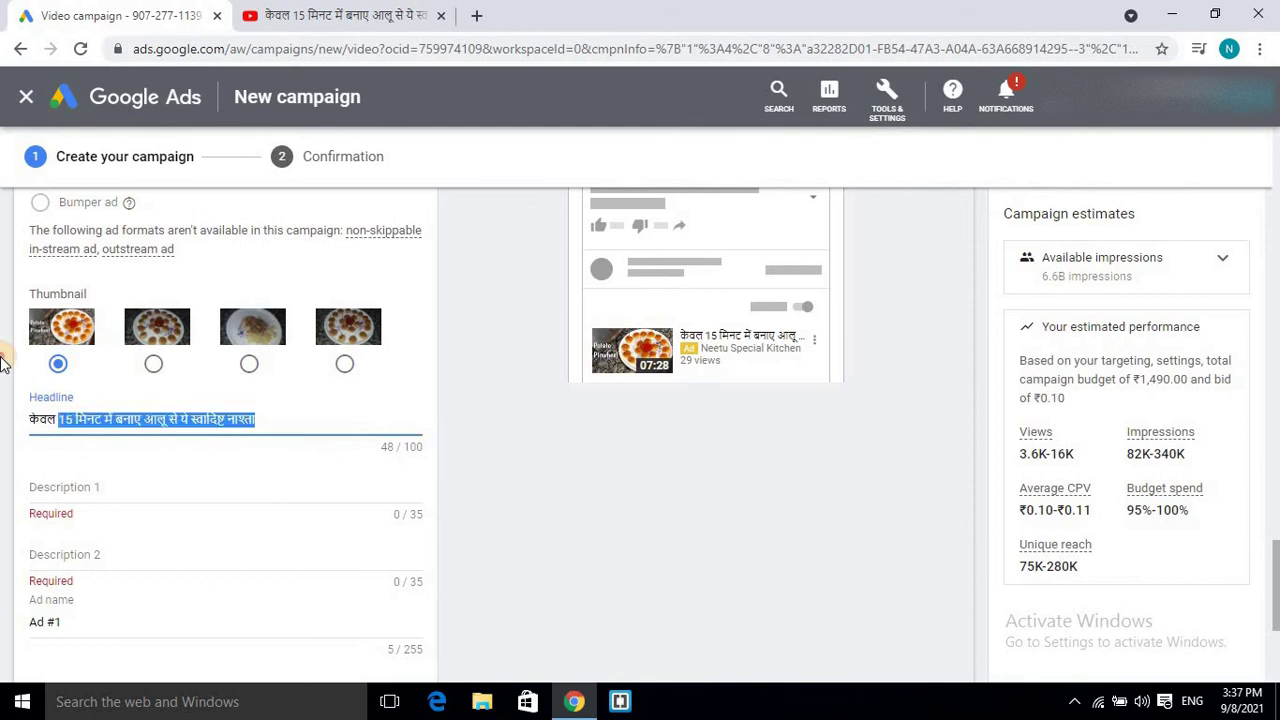
key(BackSpace)
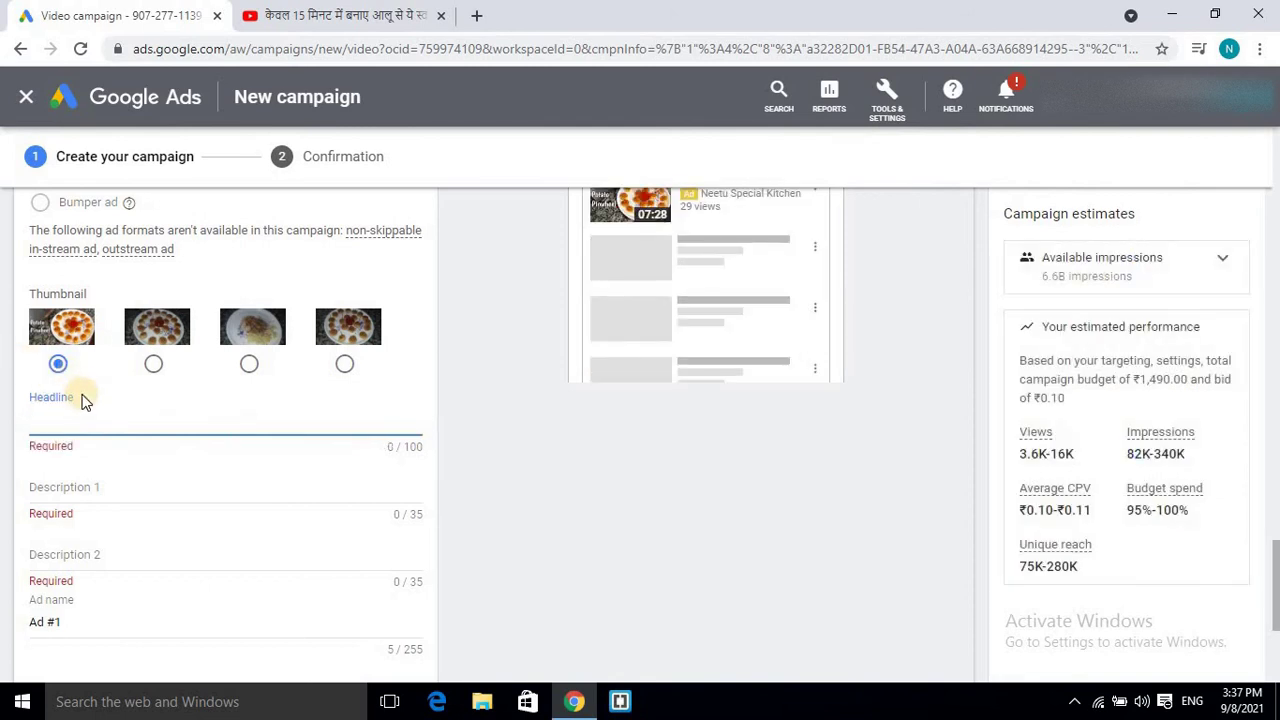
right_click(85, 421)
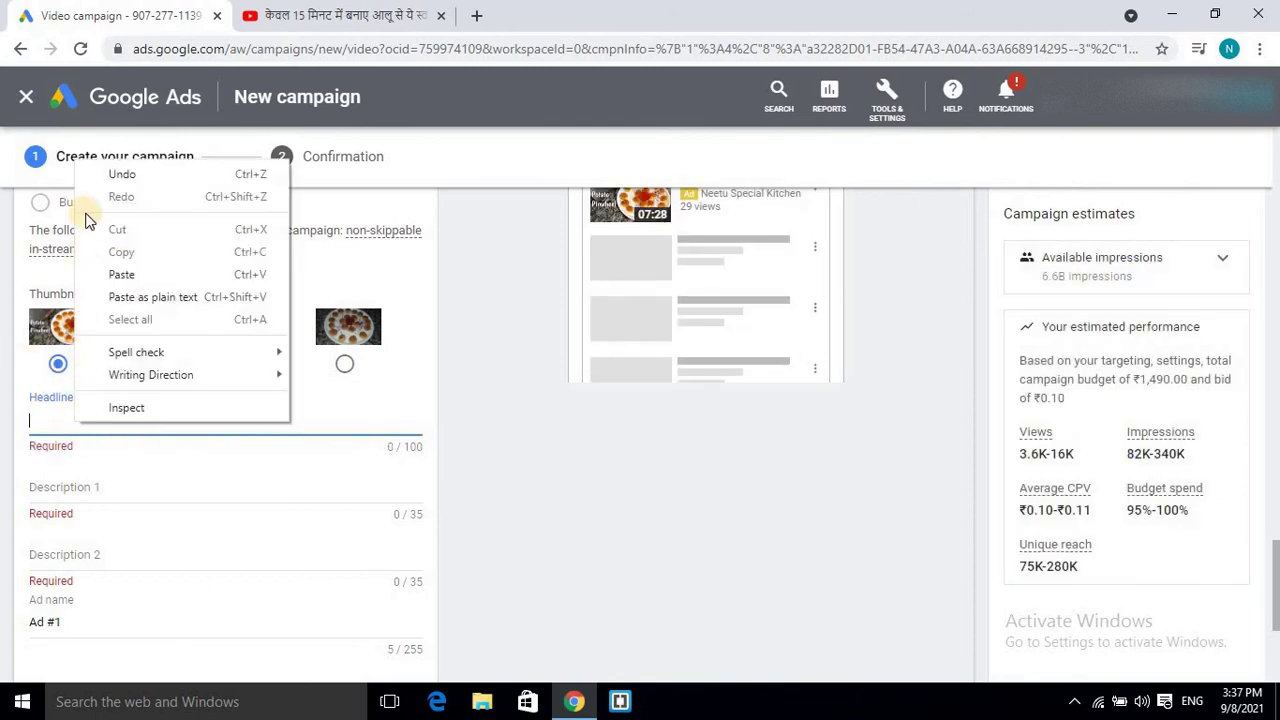
click(147, 274)
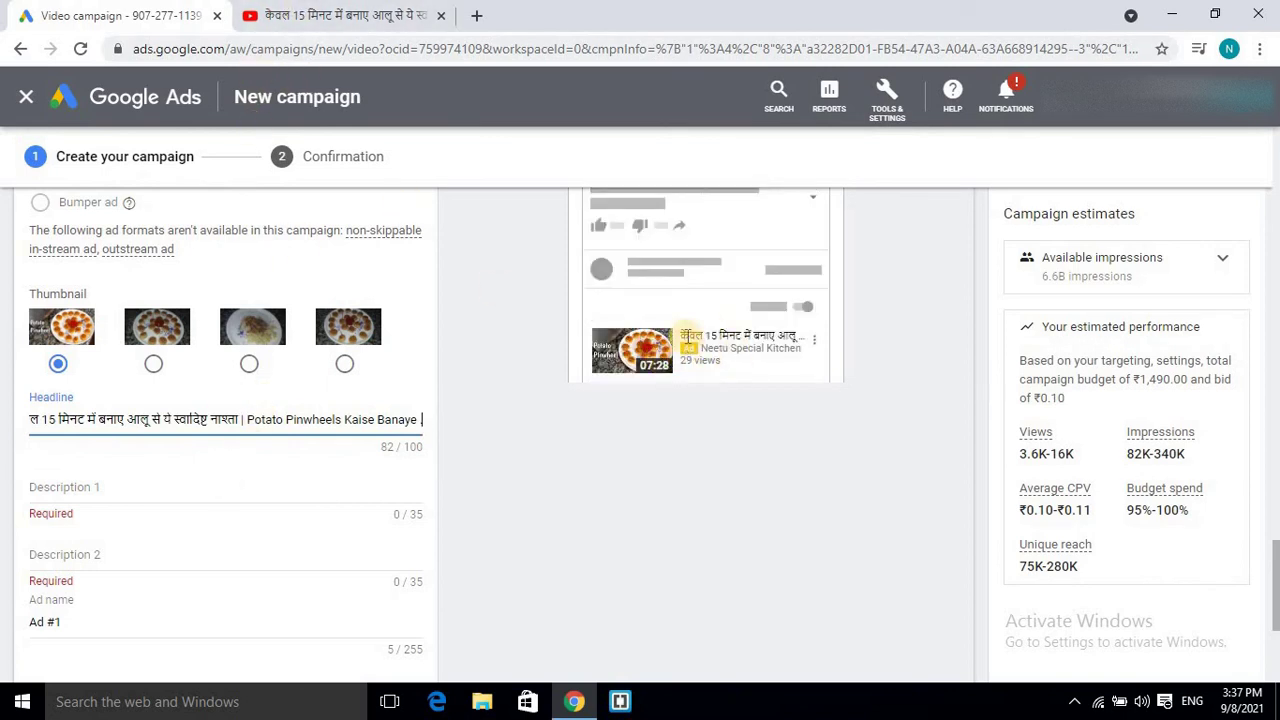
click(770, 334)
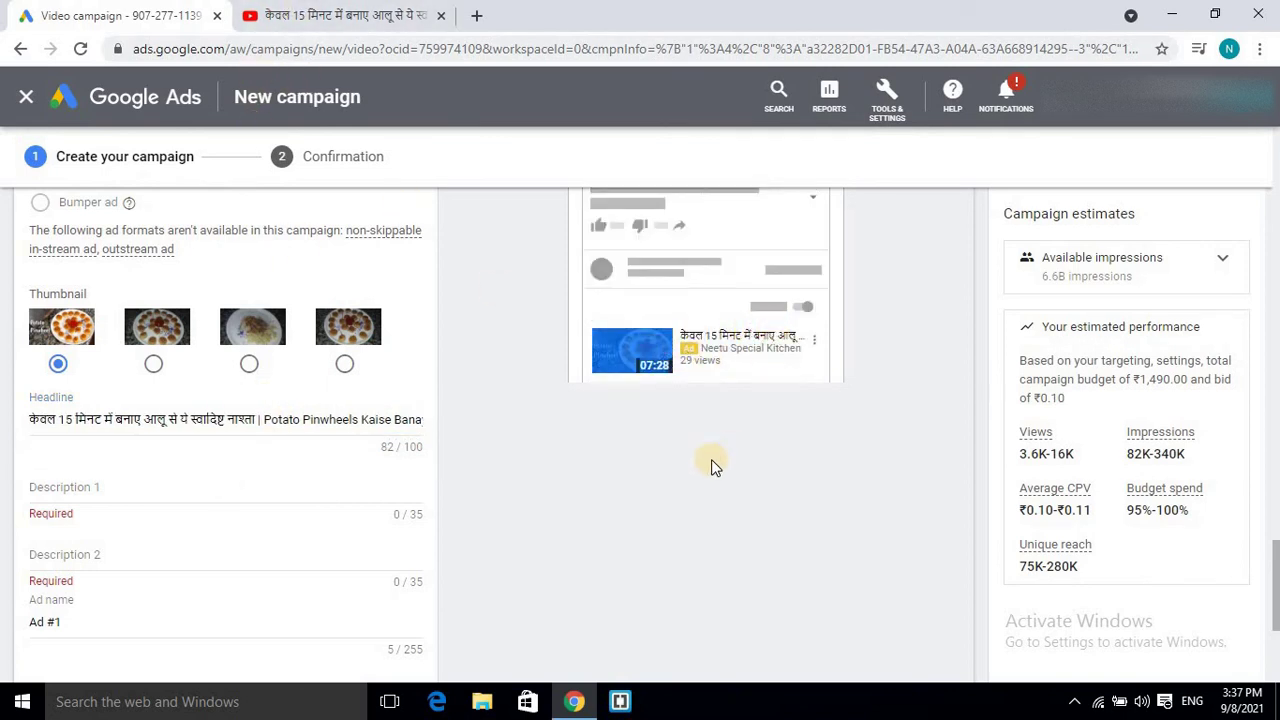
Step: Copy only the English part of the video's title, "Potato Pinwheels Kaise Banaye .", from the YouTube page
click(177, 500)
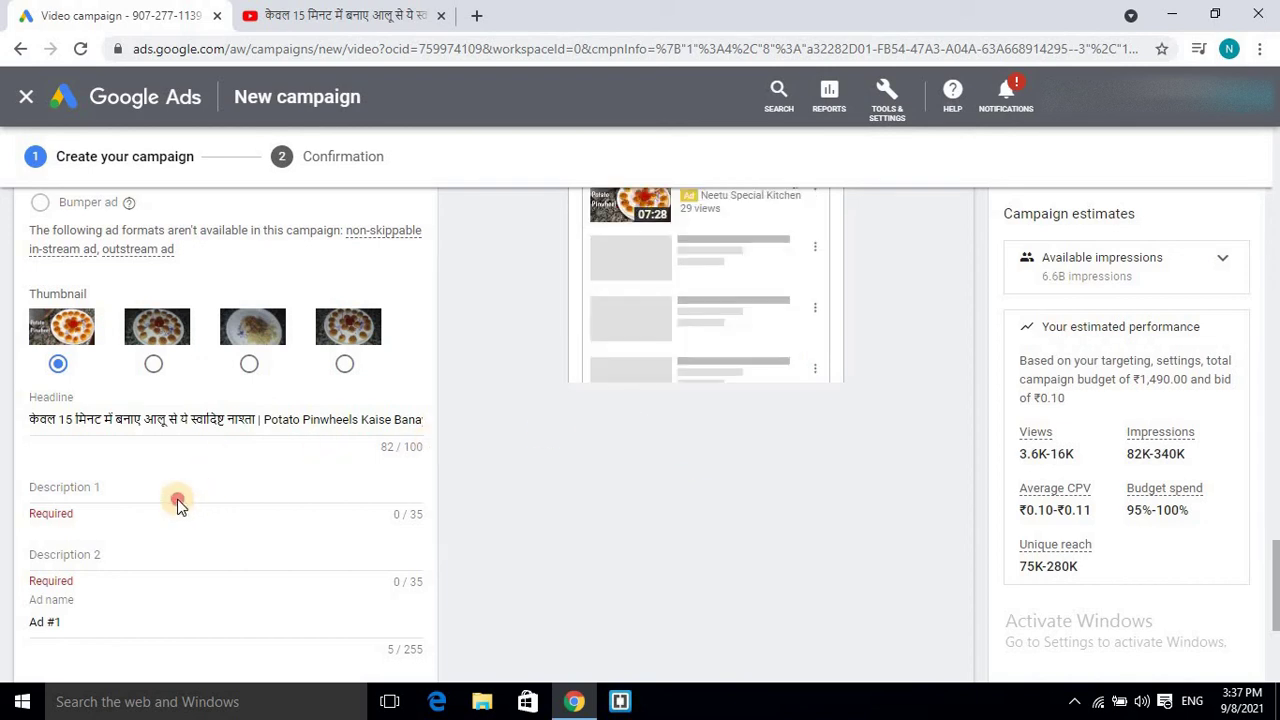
click(365, 12)
click(377, 637)
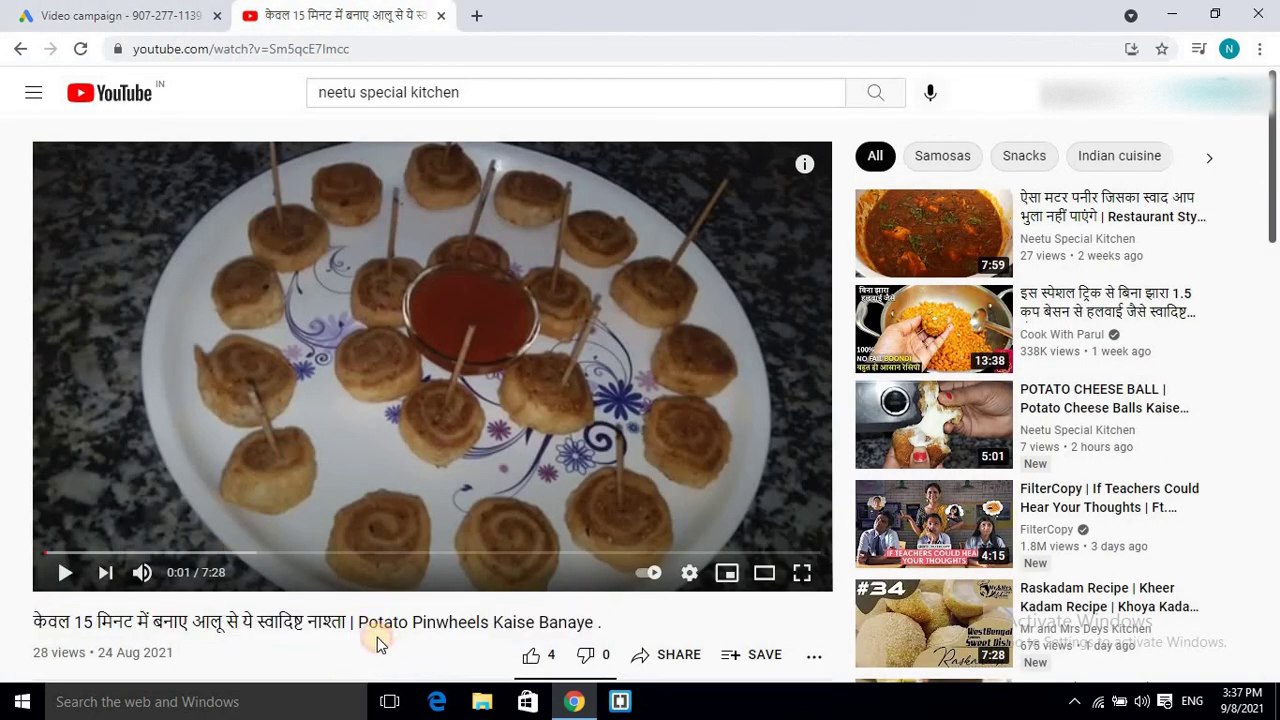
drag(362, 624, 580, 623)
right_click(580, 623)
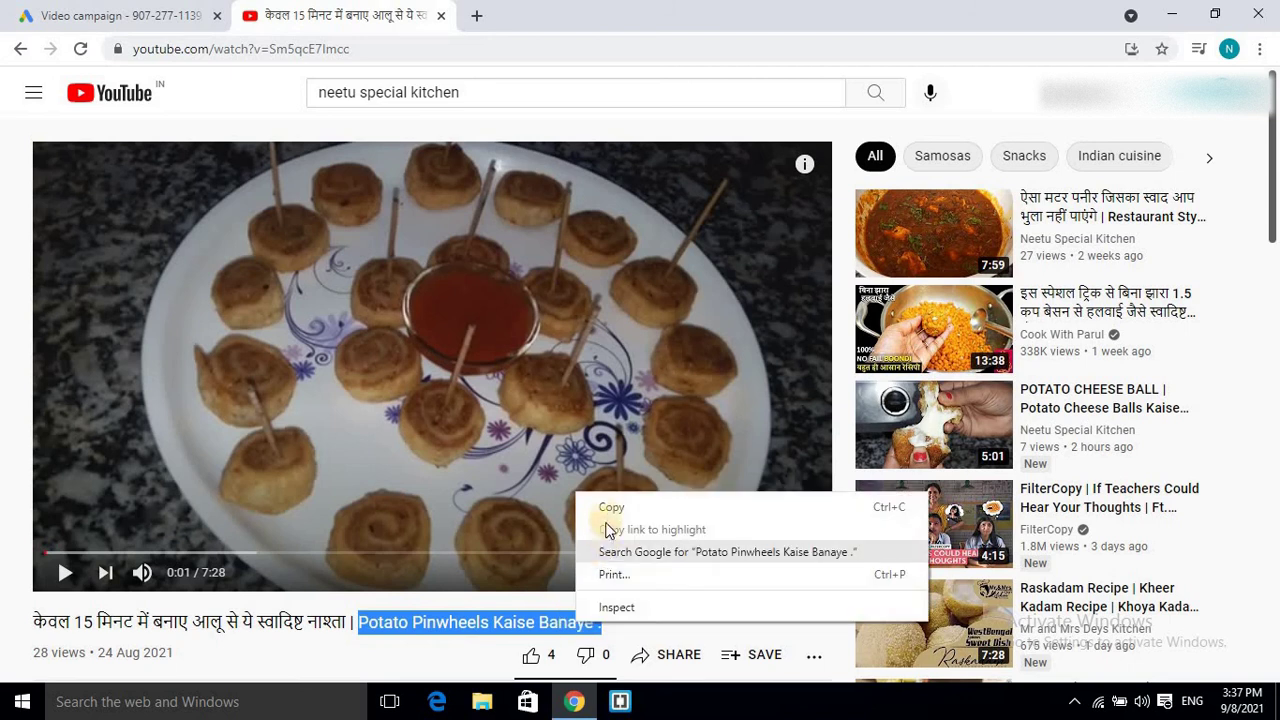
click(618, 508)
Step: Return to the Google Ads campaign and paste "Potato Pinwheels Kaise Banaye ." into both Description 1 and Description 2
click(75, 7)
click(55, 485)
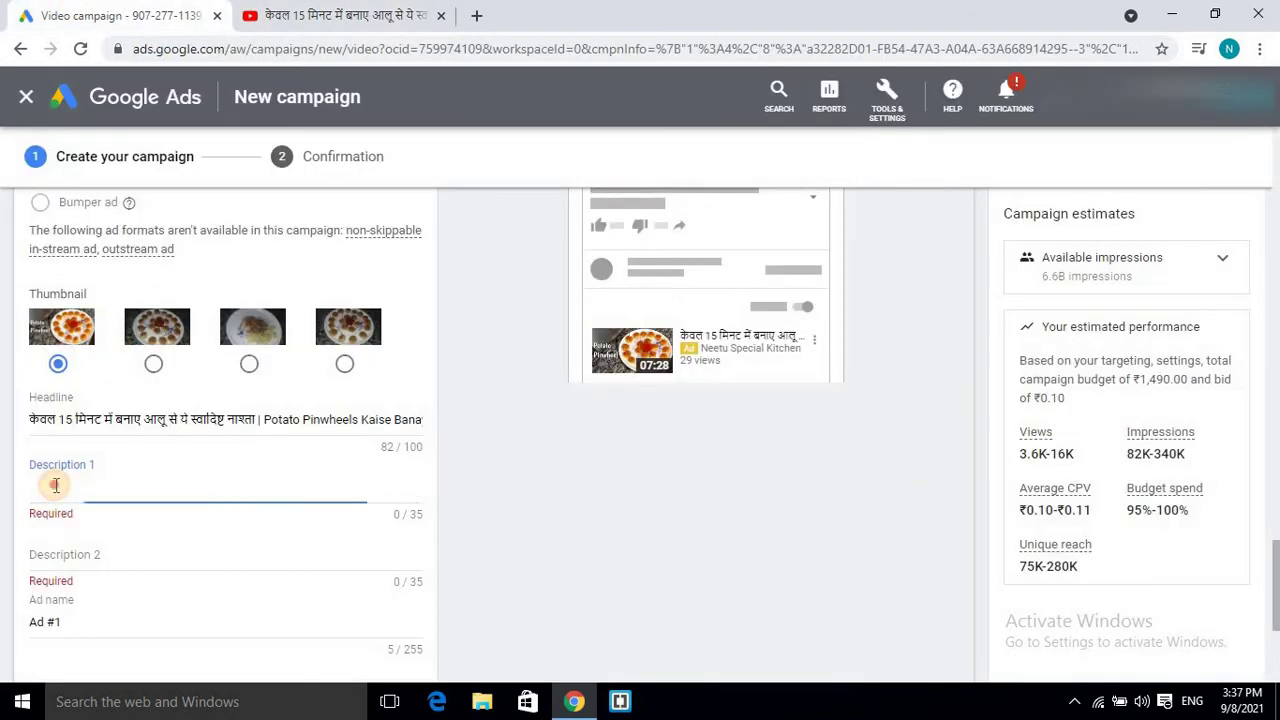
right_click(60, 487)
click(112, 334)
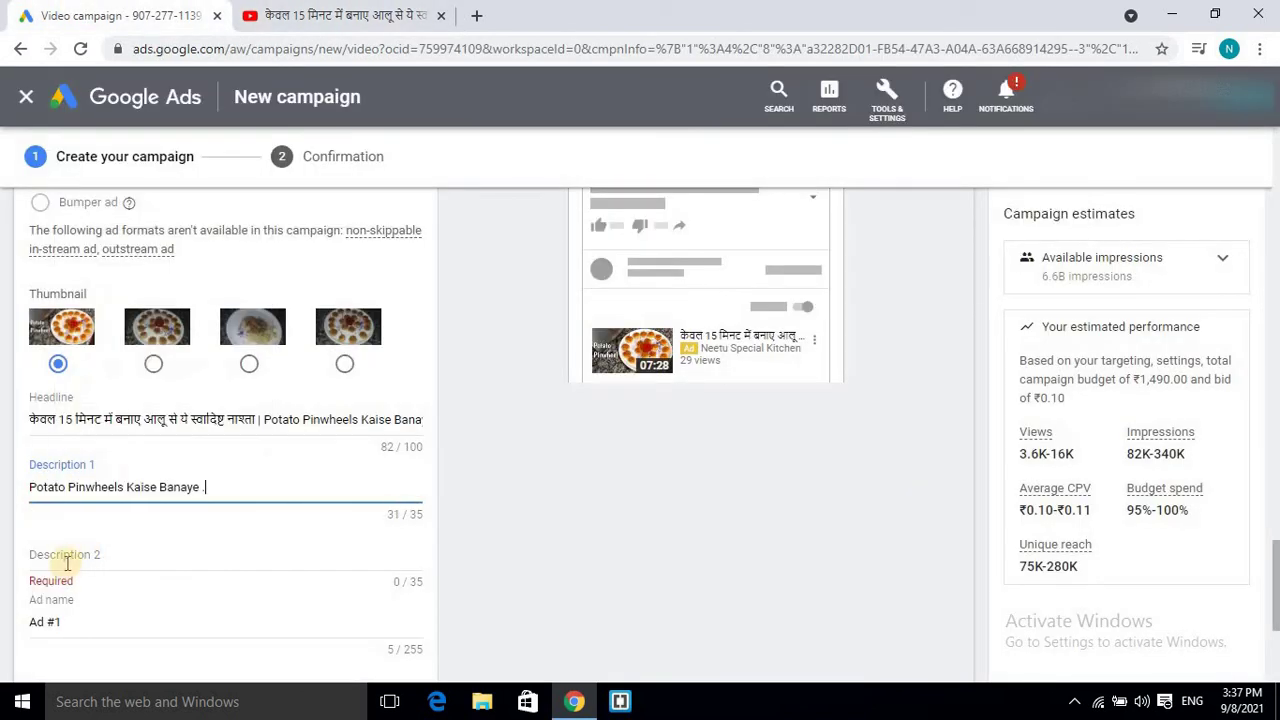
click(66, 556)
right_click(68, 563)
click(80, 410)
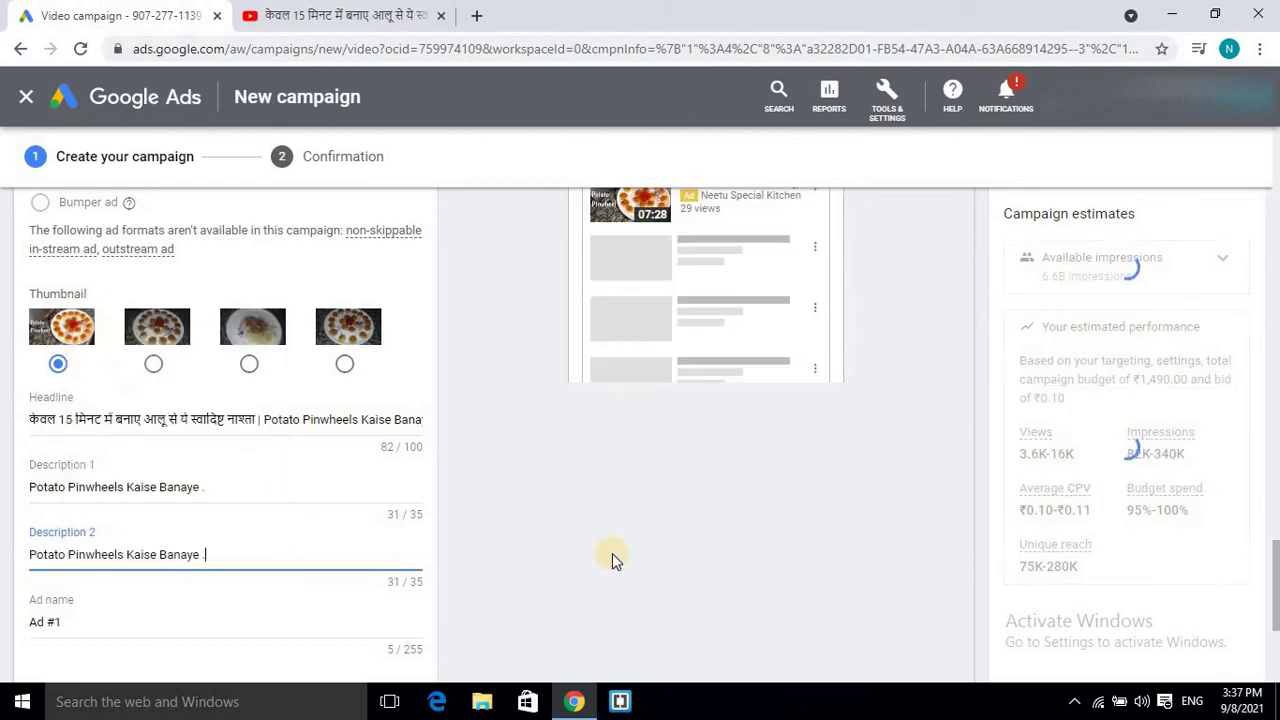
Step: Try a campaign total budget of ₹500 to compare the estimated performance
scroll(551, 530, down, 1)
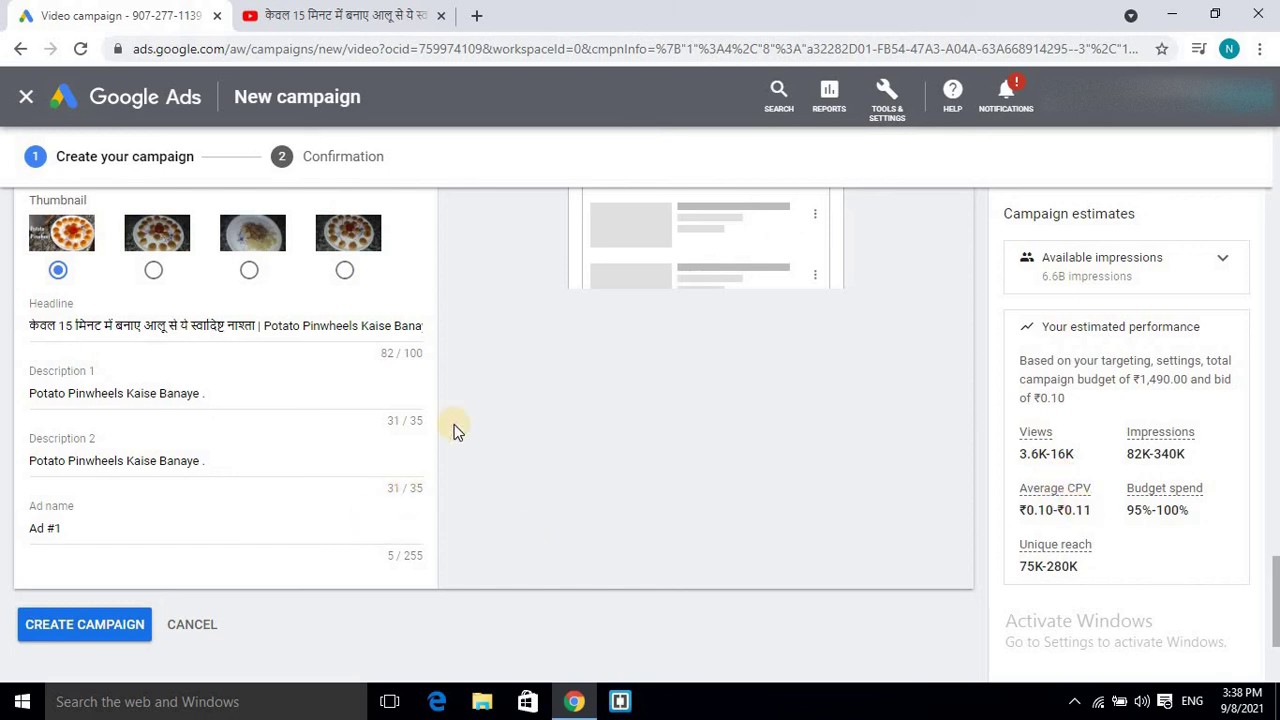
scroll(453, 430, up, 15)
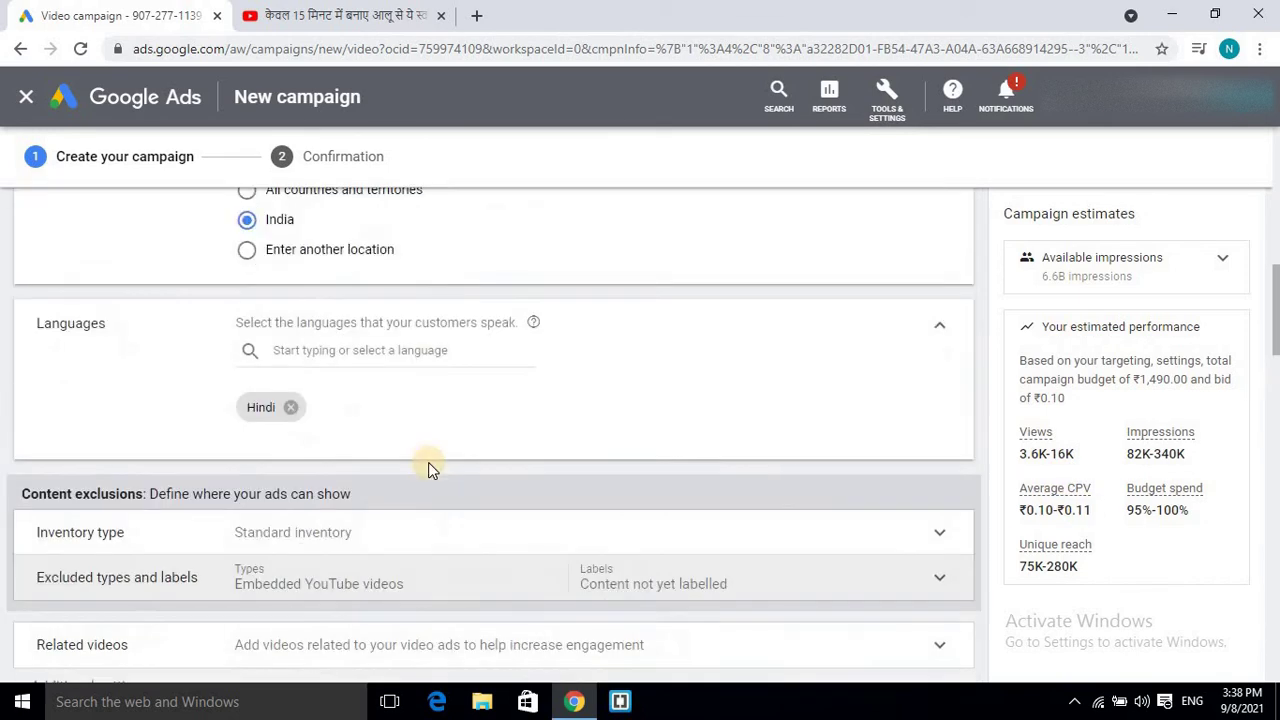
scroll(428, 462, up, 6)
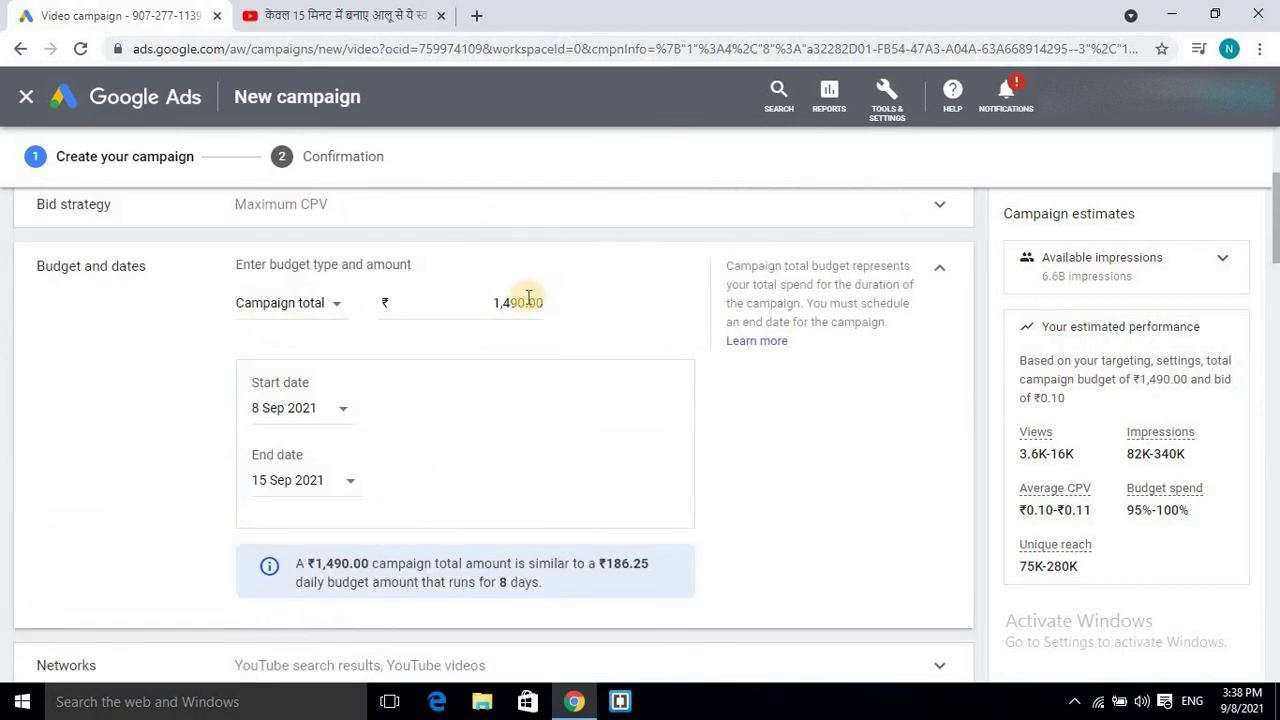
click(524, 300)
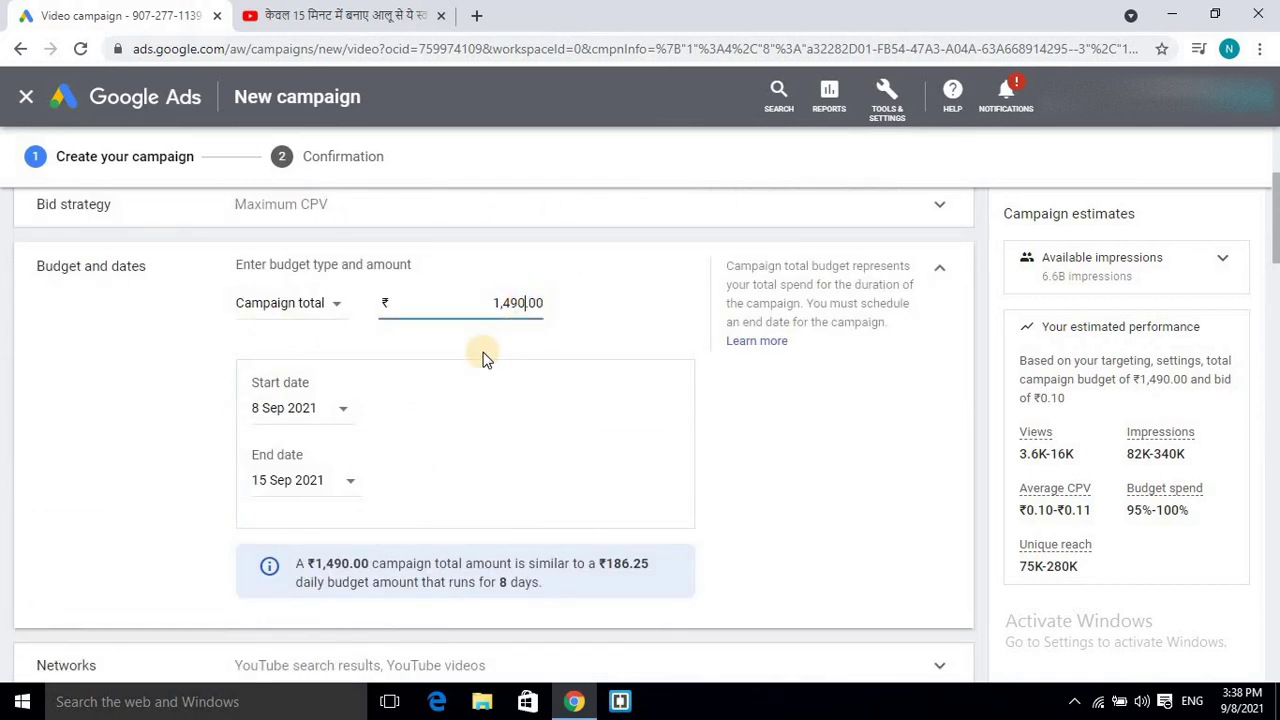
key(BackSpace)
key(BackSpace)
key(BackSpace)
key(BackSpace)
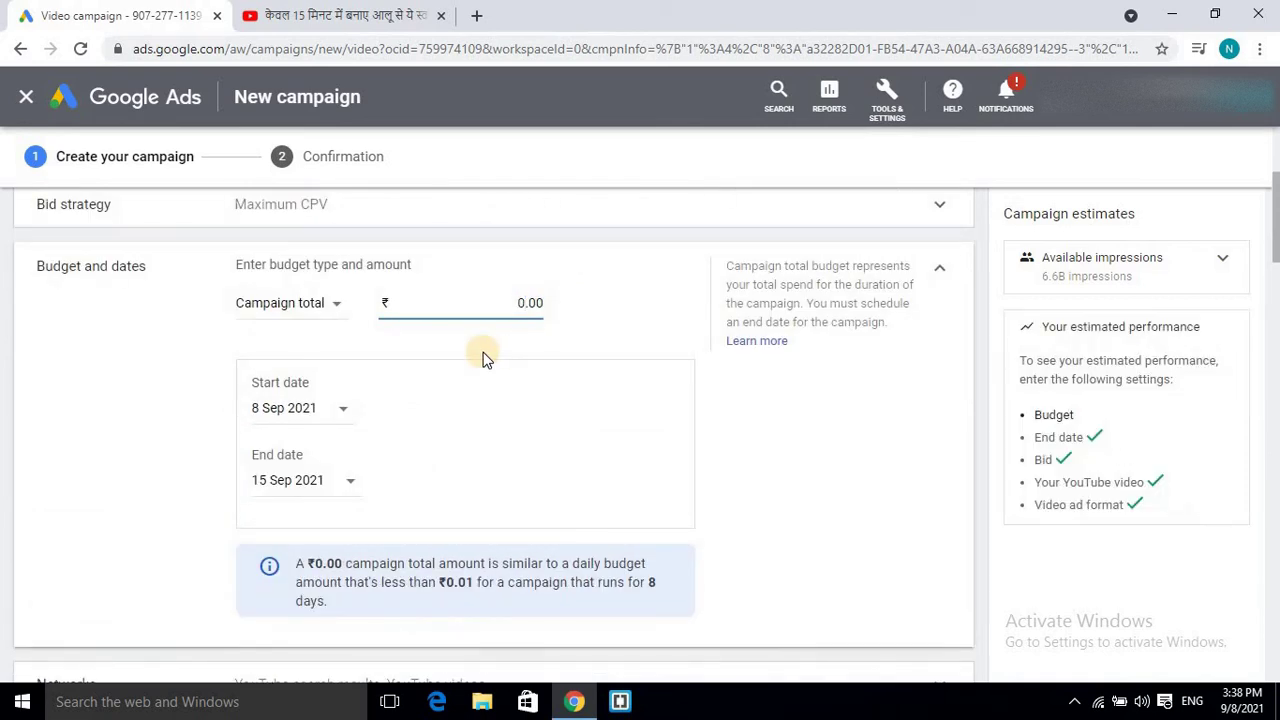
text(500)
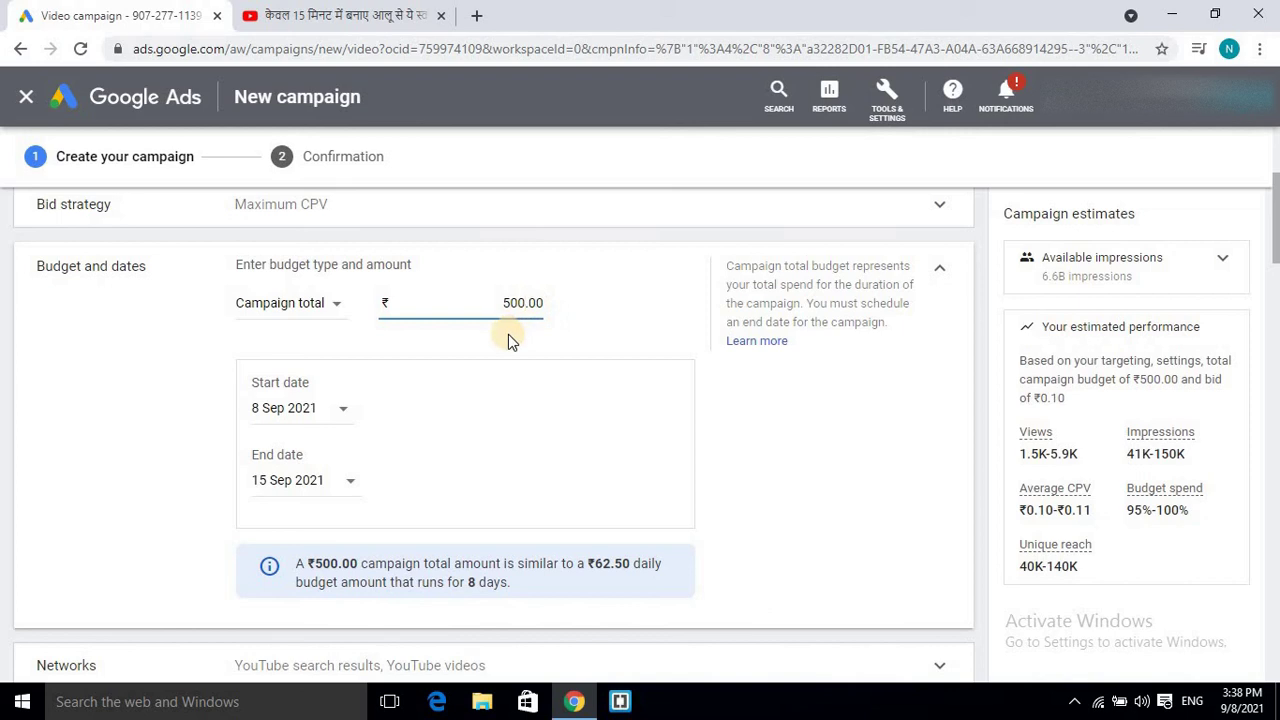
Step: Set the campaign total budget back to ₹1,490
key(BackSpace)
key(BackSpace)
key(BackSpace)
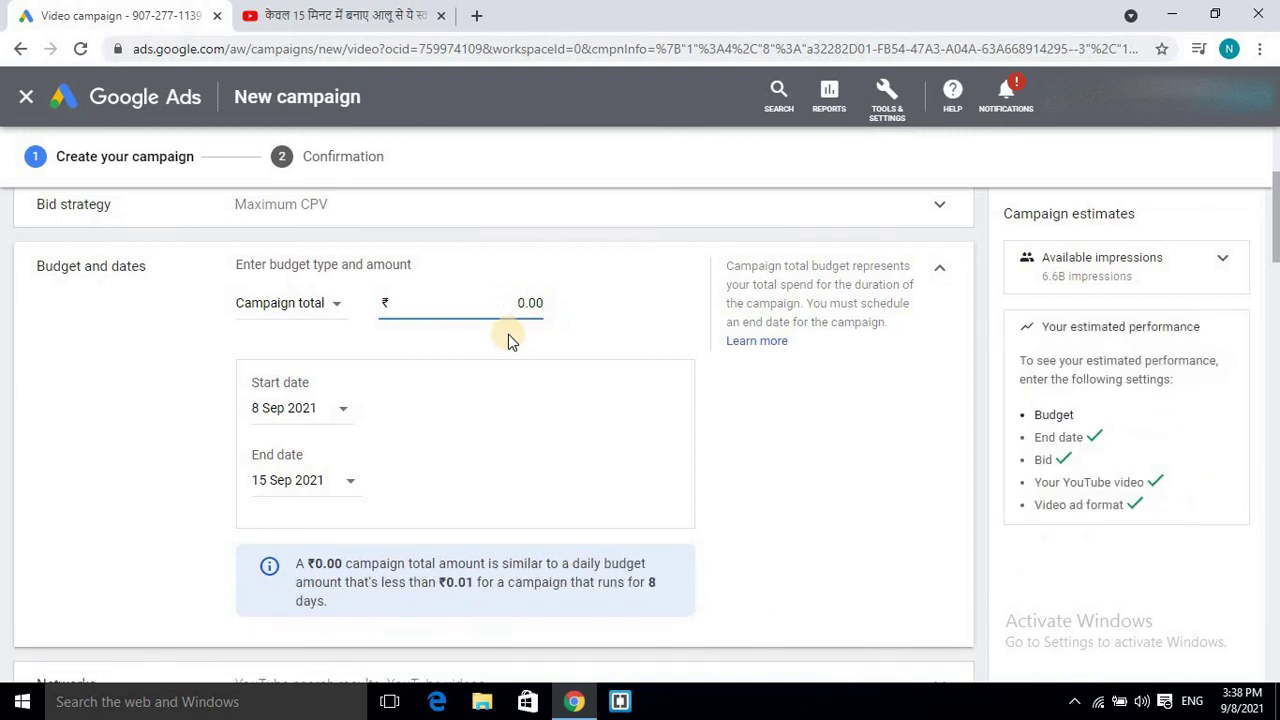
text(1,49)
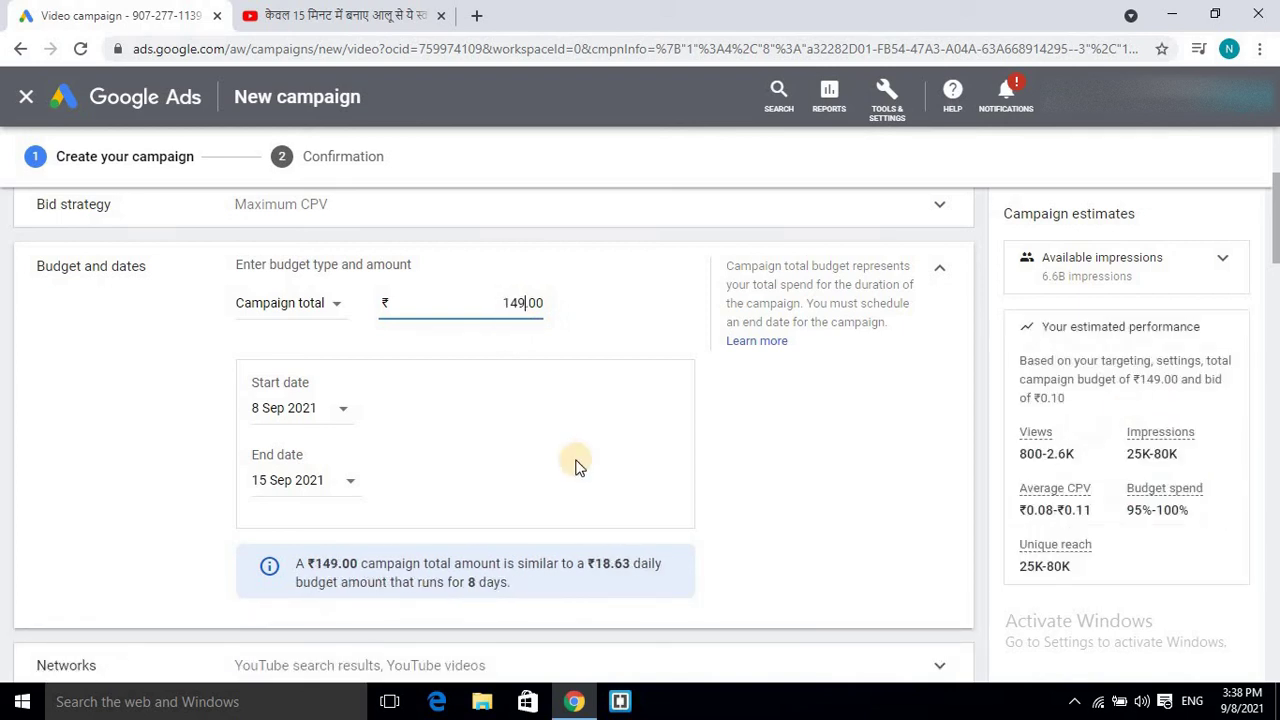
text(0)
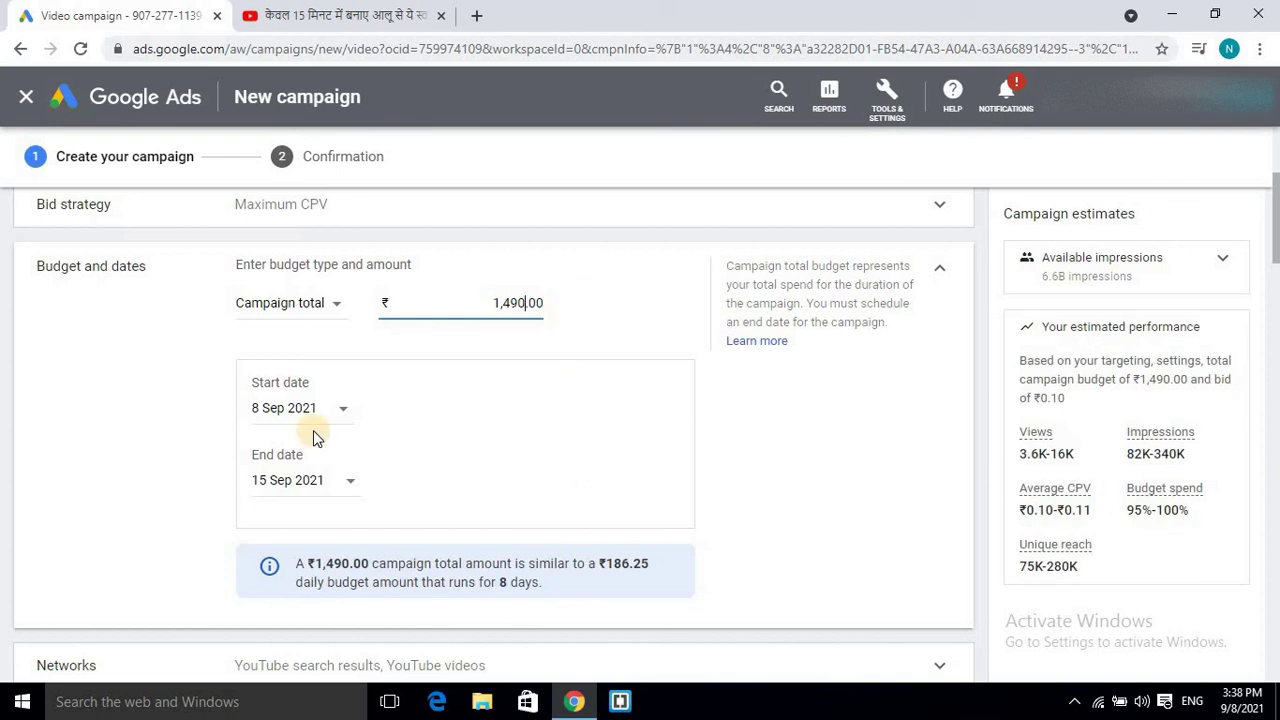
Step: Create the campaign and continue from the confirmation to its ad groups overview
scroll(742, 576, down, 10)
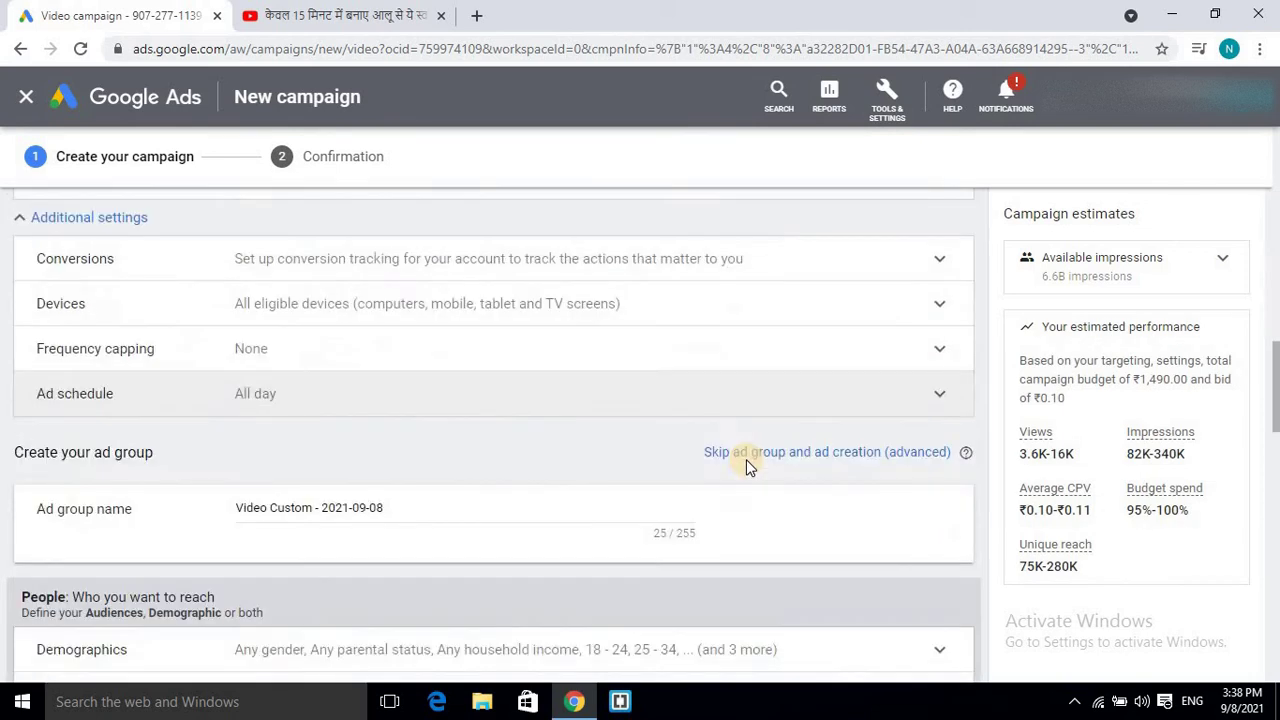
scroll(746, 459, down, 15)
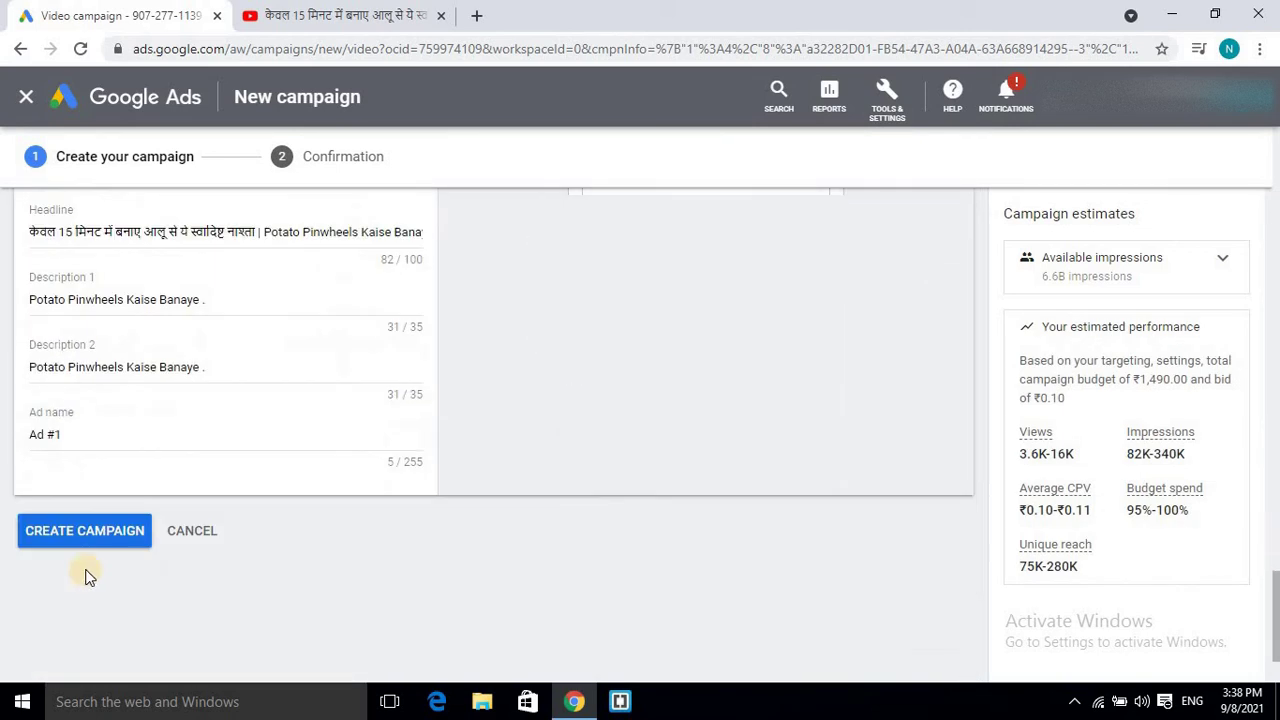
click(22, 532)
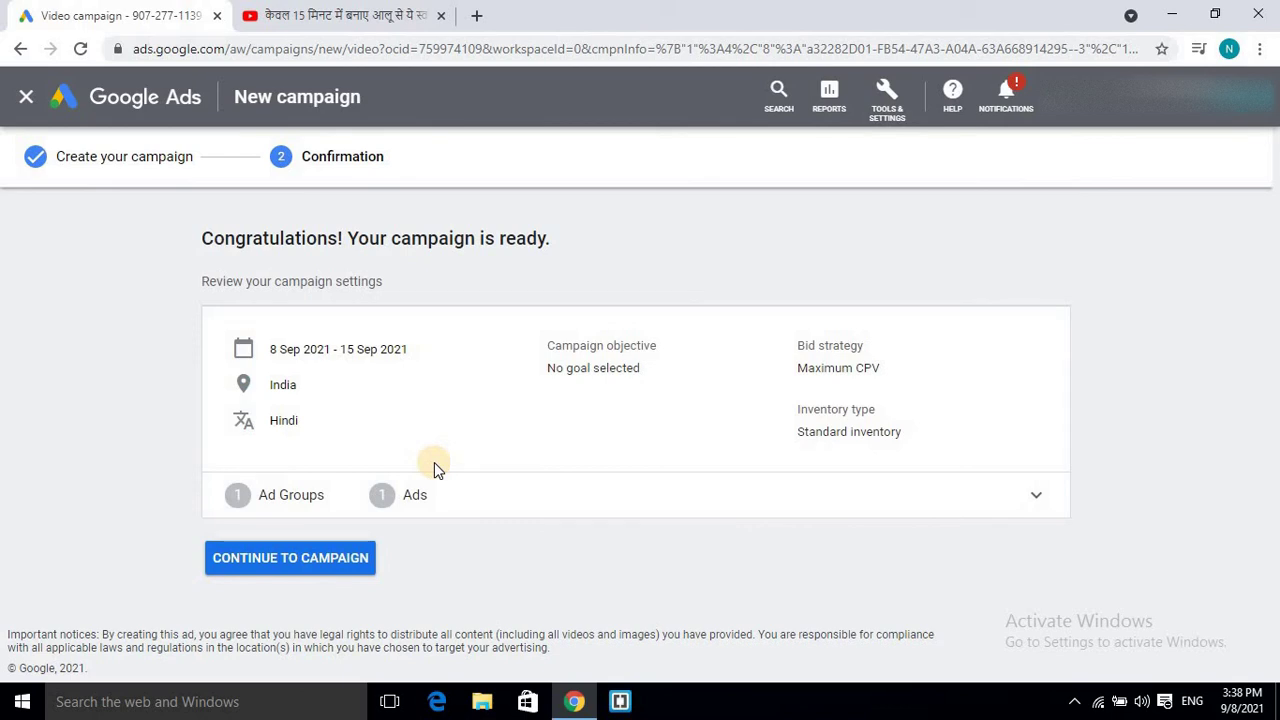
click(318, 572)
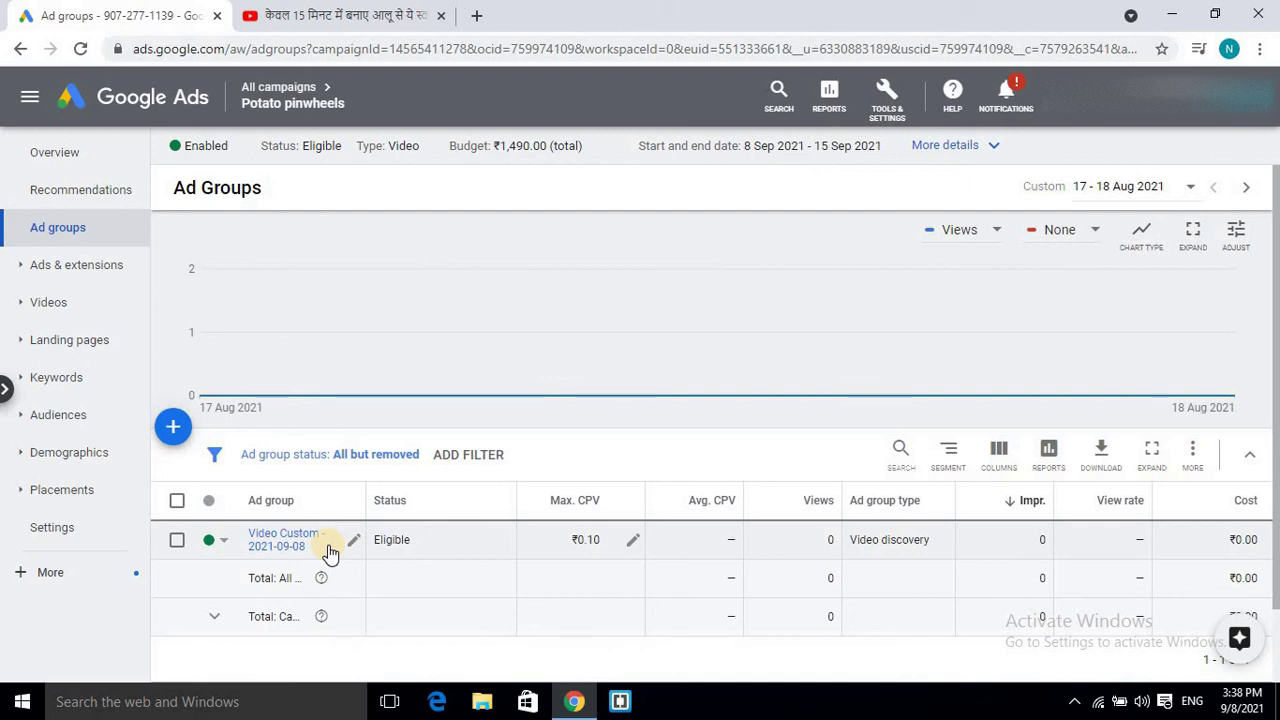
click(631, 545)
click(616, 631)
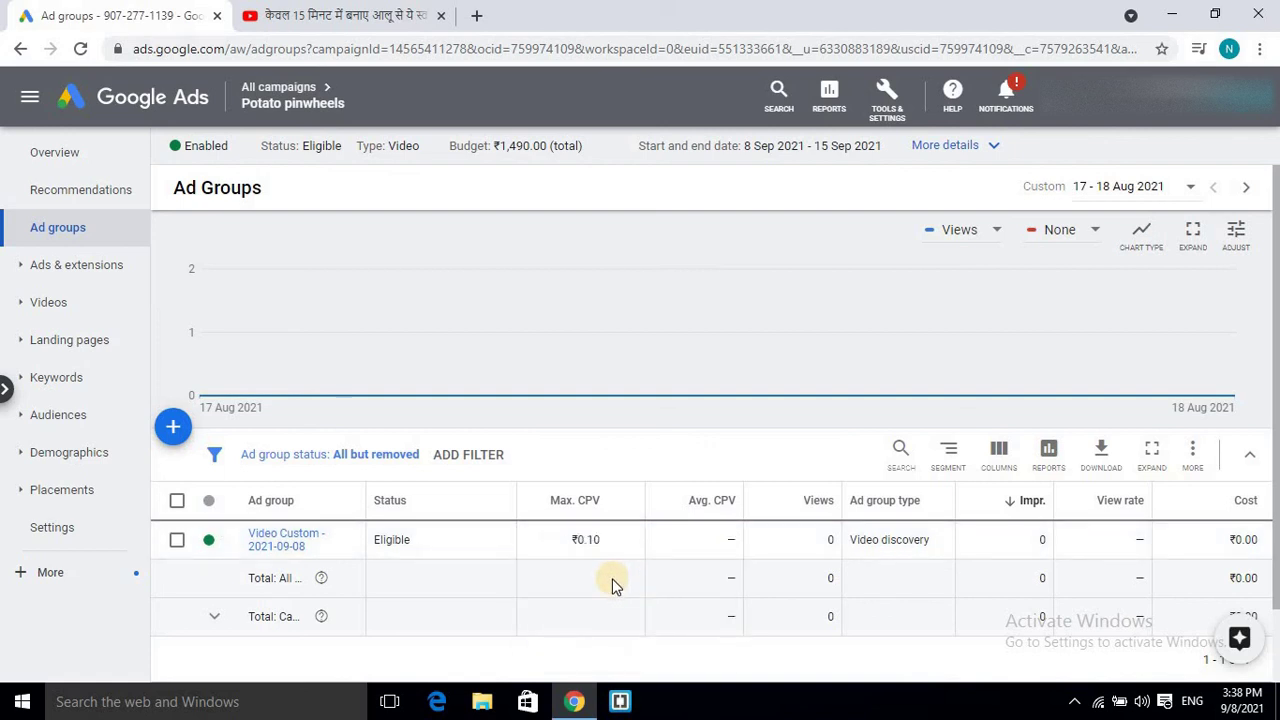